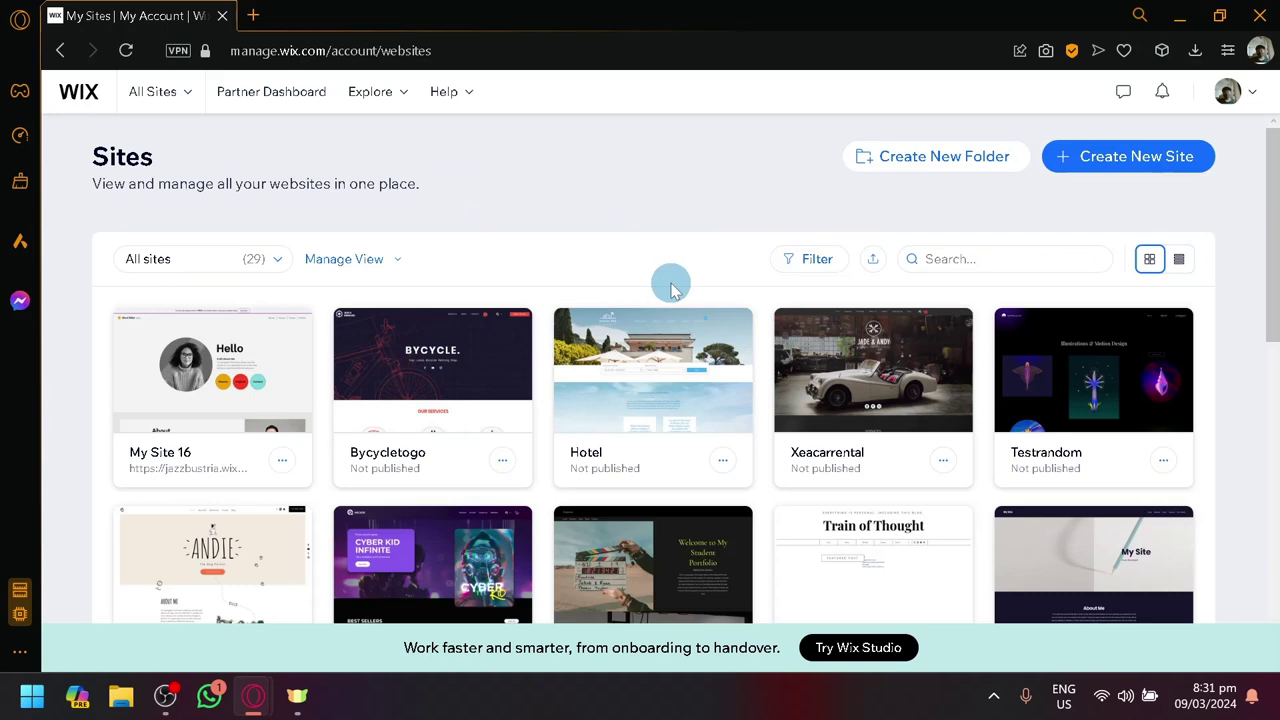
Look over the Sites page, briefly highlighting its heading and description text.
{"action": "mouse_move", "coordinate": [712, 312]}
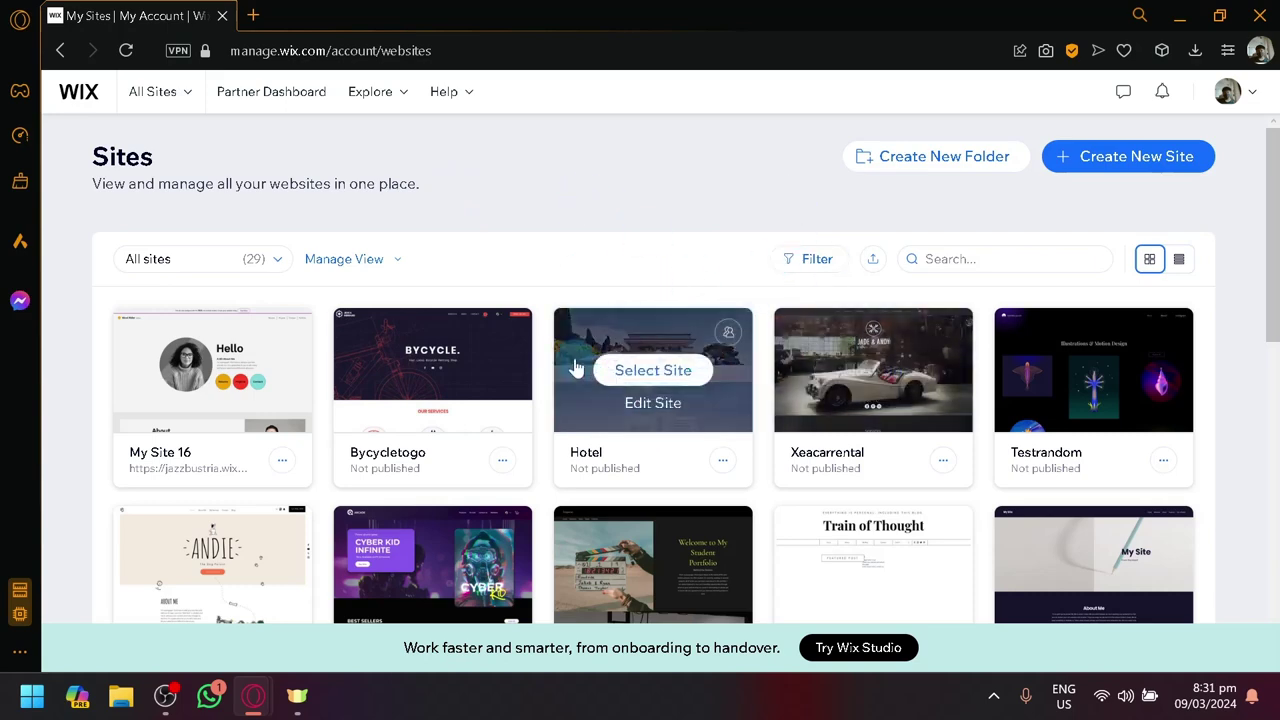
{"action": "scroll", "coordinate": [531, 375], "scroll_direction": "down", "scroll_amount": 2}
{"action": "scroll", "coordinate": [533, 382], "scroll_direction": "up", "scroll_amount": 2}
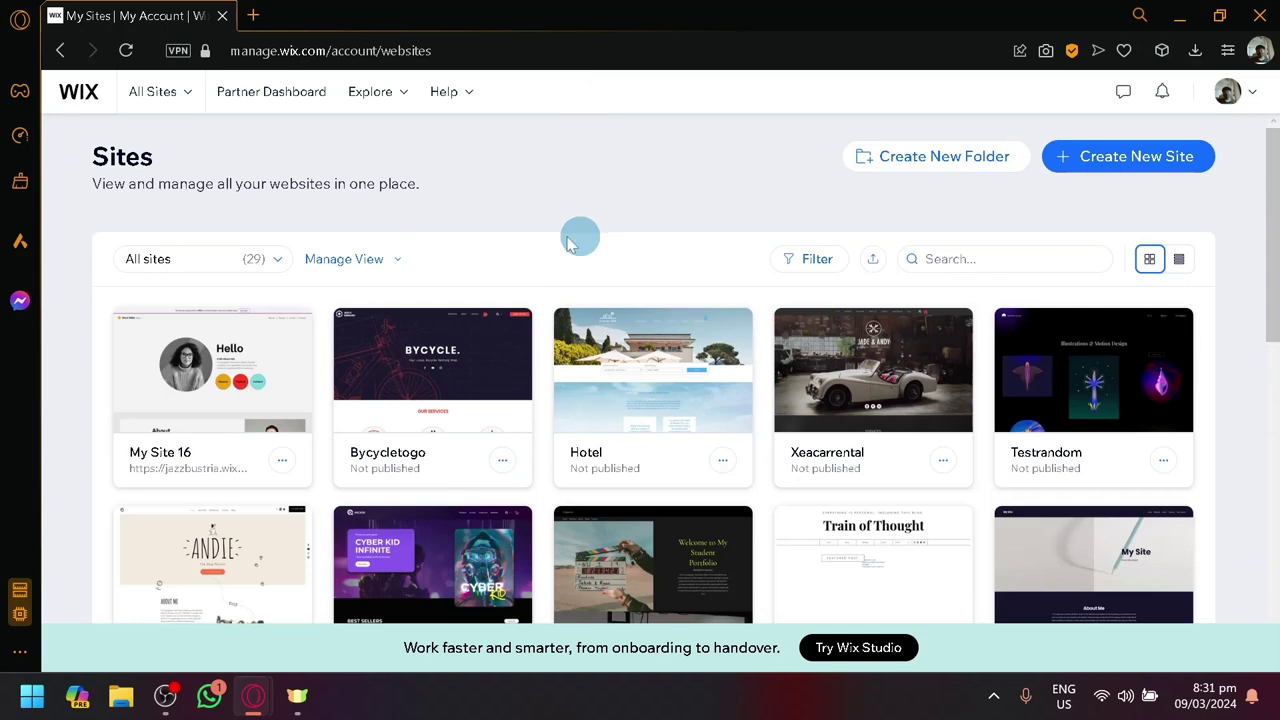
{"action": "scroll", "coordinate": [514, 257], "scroll_direction": "down", "scroll_amount": 5}
{"action": "scroll", "coordinate": [515, 300], "scroll_direction": "up", "scroll_amount": 5}
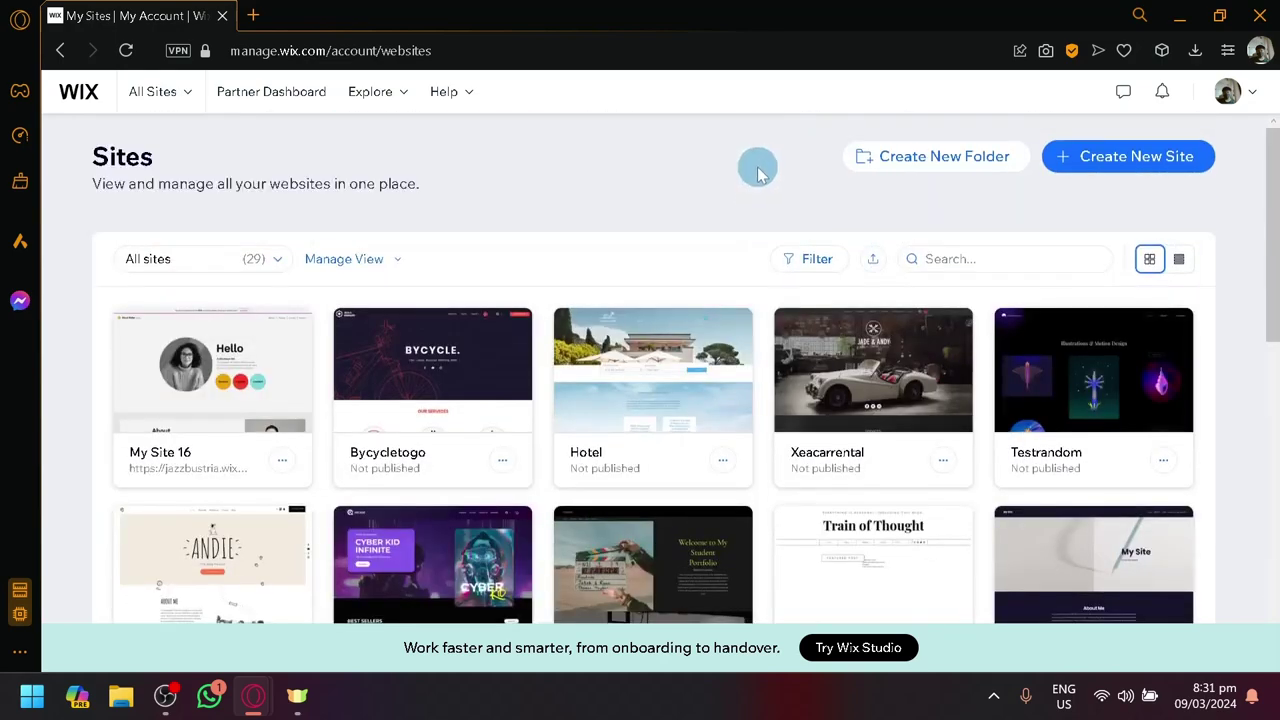
{"action": "scroll", "coordinate": [829, 171], "scroll_direction": "down", "scroll_amount": 5}
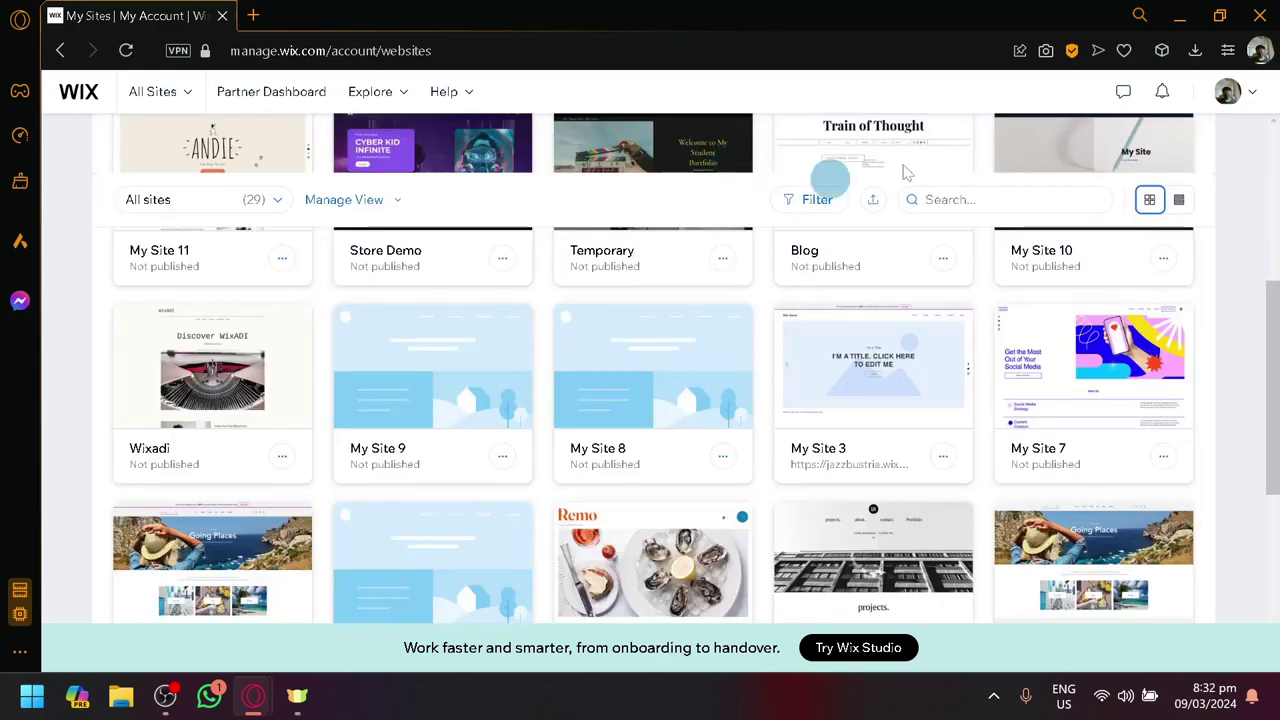
{"action": "mouse_move", "coordinate": [287, 366]}
{"action": "scroll", "coordinate": [287, 366], "scroll_direction": "up", "scroll_amount": 5}
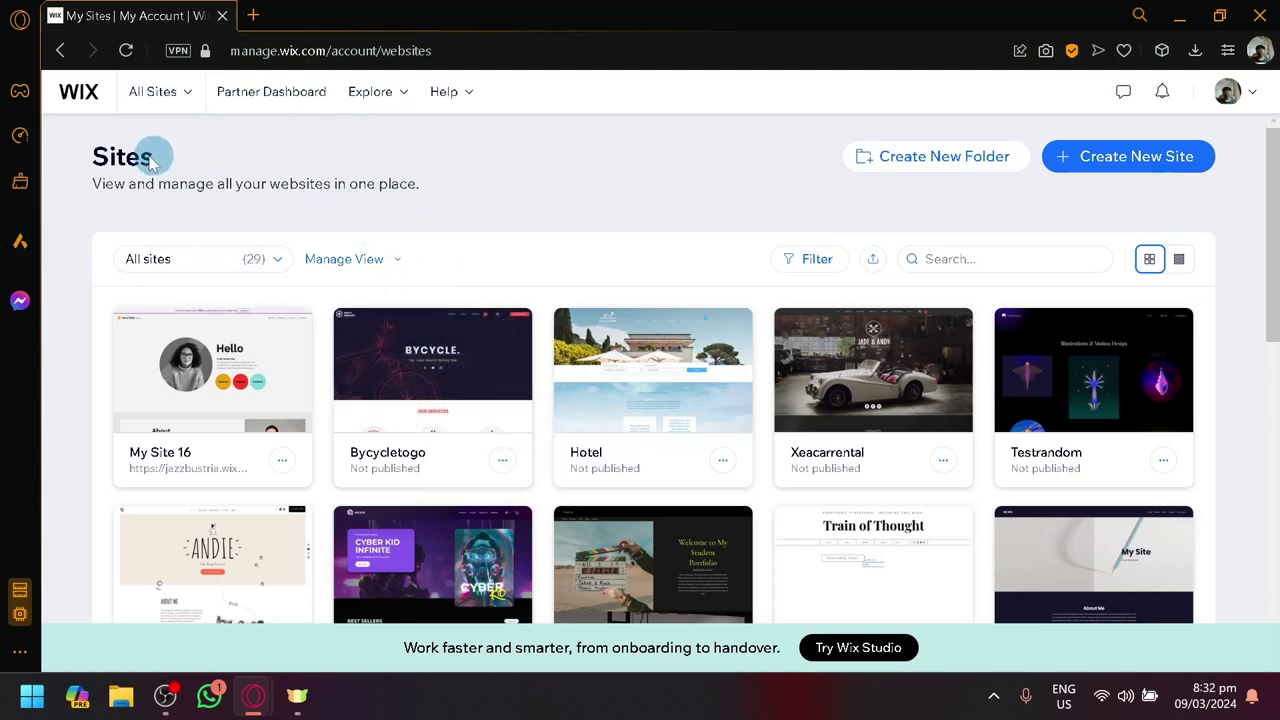
{"action": "left_click_drag", "start_coordinate": [89, 160], "coordinate": [434, 237]}
{"action": "left_click", "coordinate": [474, 187]}
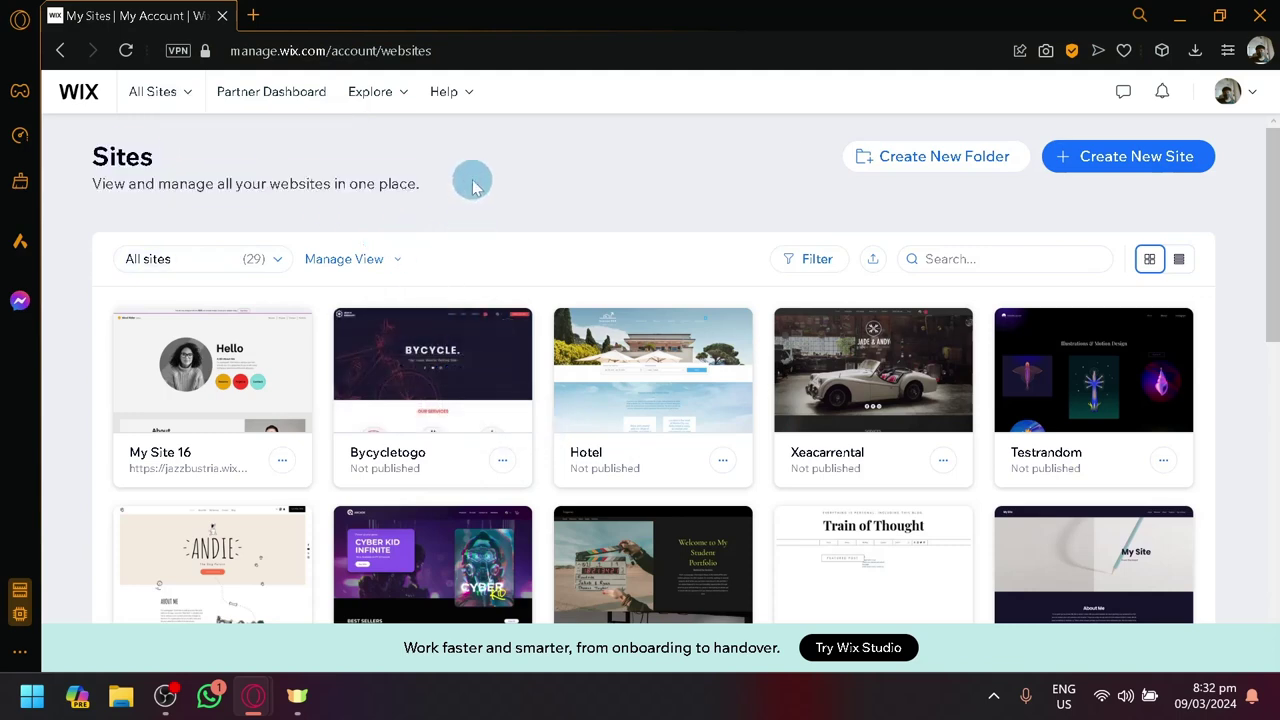
Choose Create on Wix Editor rather than Wix Studio for the new site.
{"action": "scroll", "coordinate": [420, 215], "scroll_direction": "down", "scroll_amount": 10}
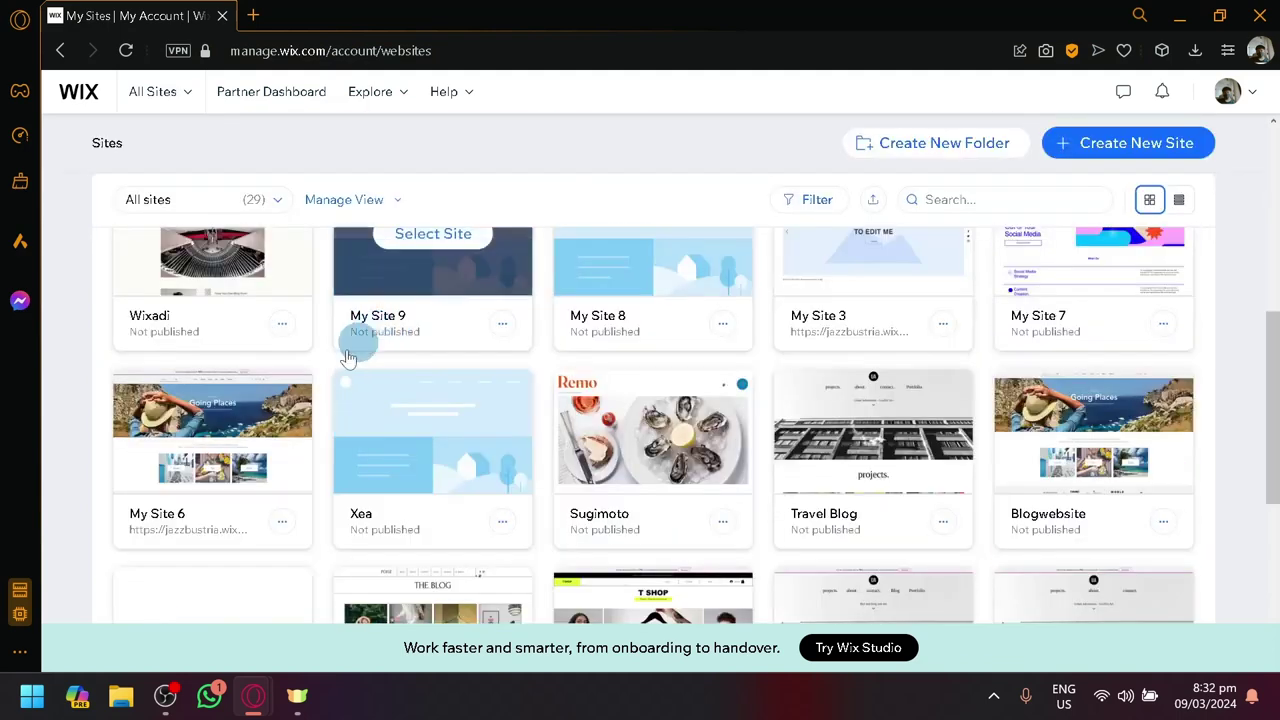
{"action": "scroll", "coordinate": [997, 429], "scroll_direction": "up", "scroll_amount": 10}
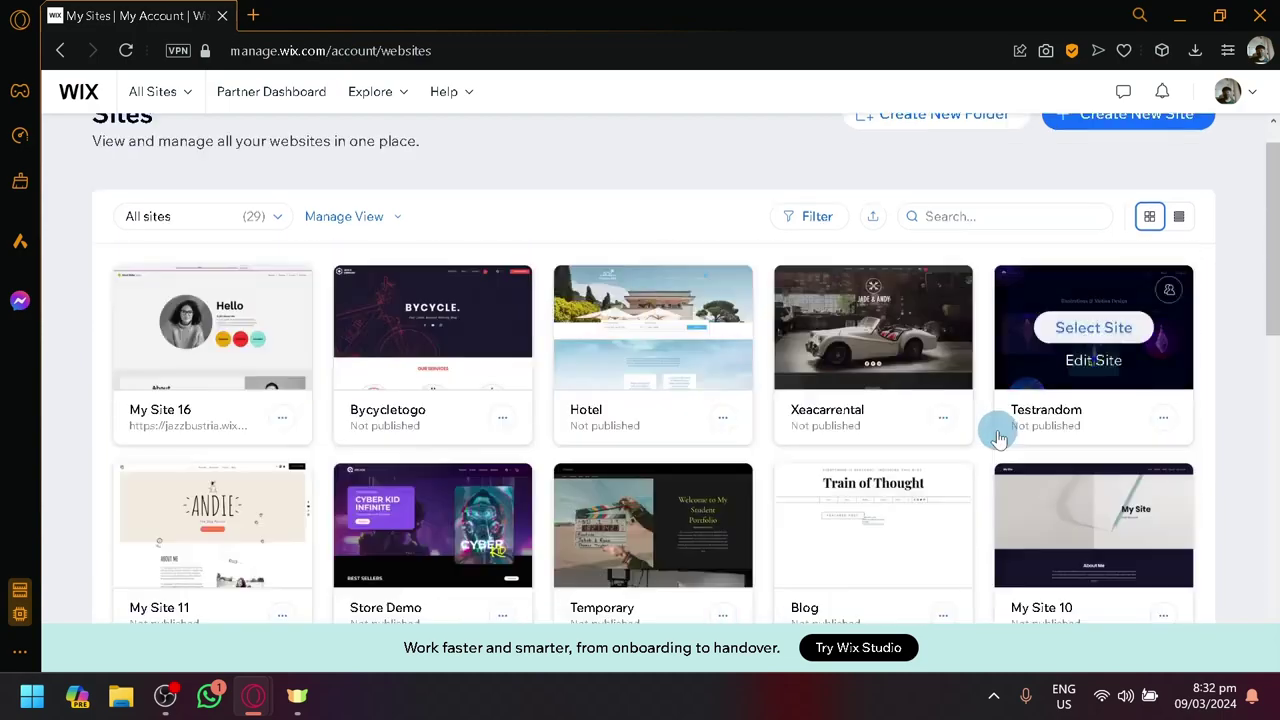
{"action": "scroll", "coordinate": [430, 330], "scroll_direction": "down", "scroll_amount": 10}
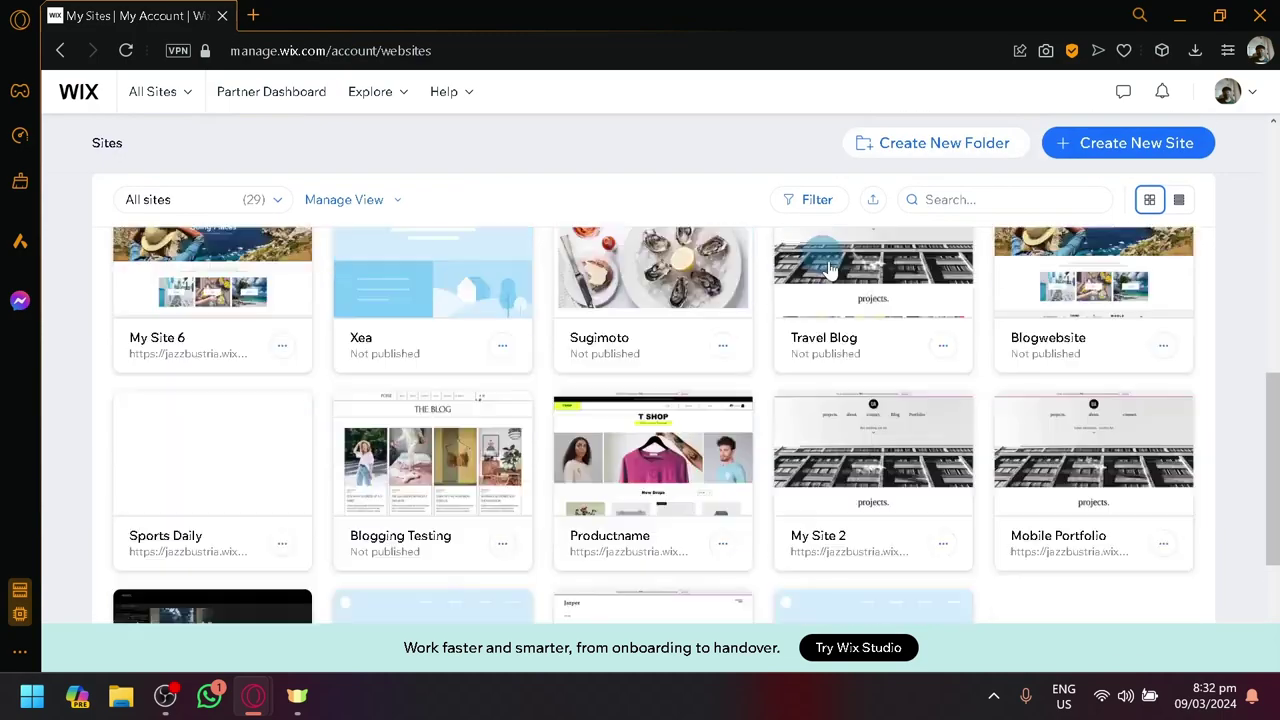
{"action": "scroll", "coordinate": [1065, 370], "scroll_direction": "up", "scroll_amount": 10}
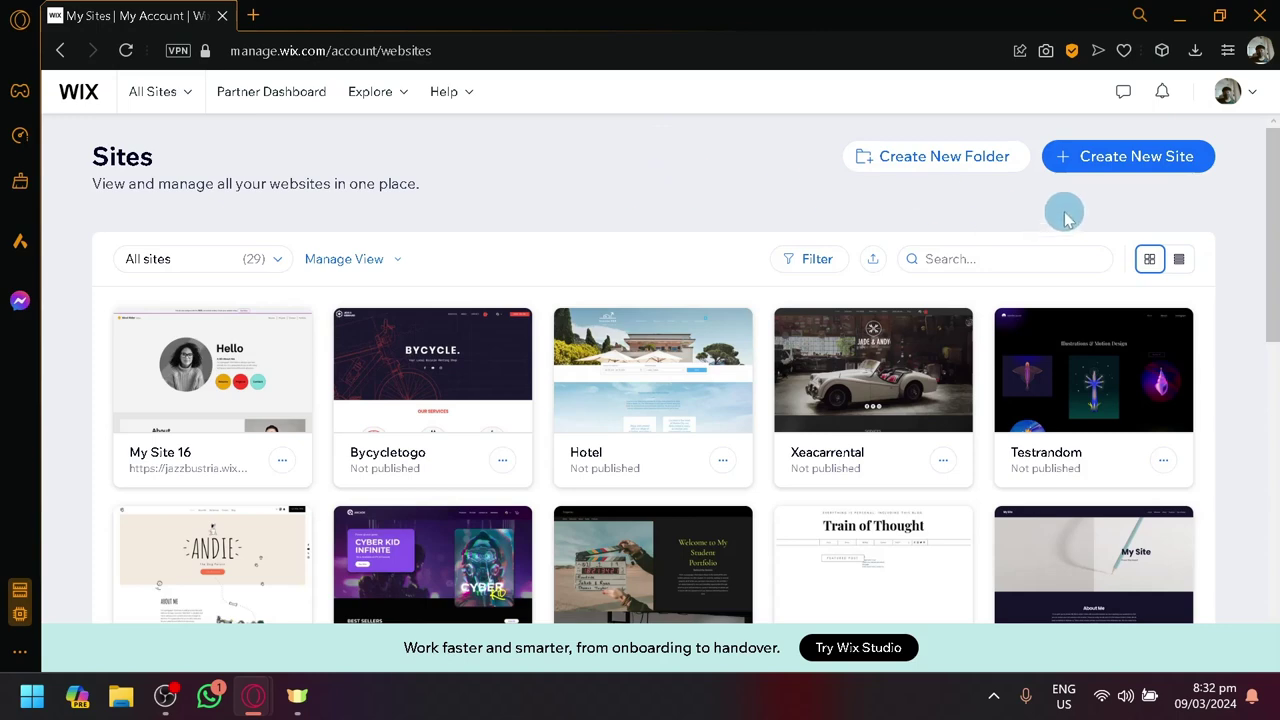
{"action": "scroll", "coordinate": [1140, 162], "scroll_direction": "up", "scroll_amount": 3}
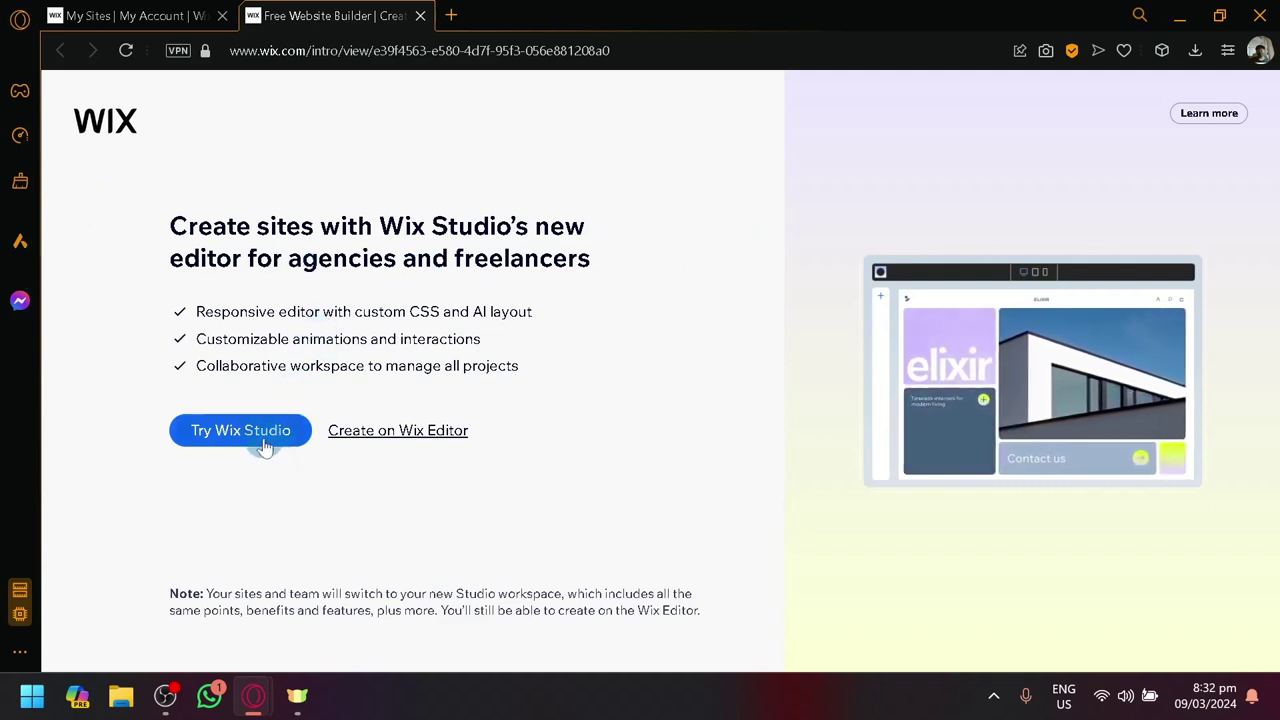
{"action": "left_click", "coordinate": [433, 432]}
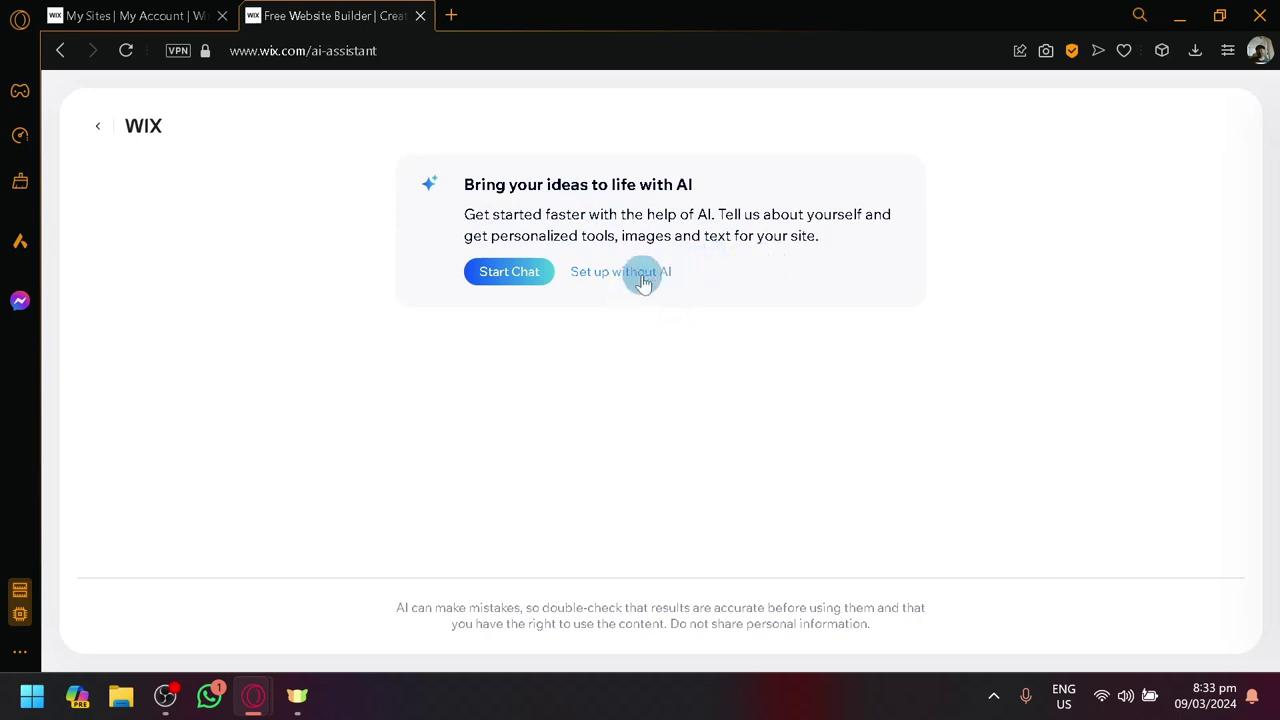
Choose setup without AI and describe the site as 'flight booking'.
{"action": "left_click", "coordinate": [644, 283]}
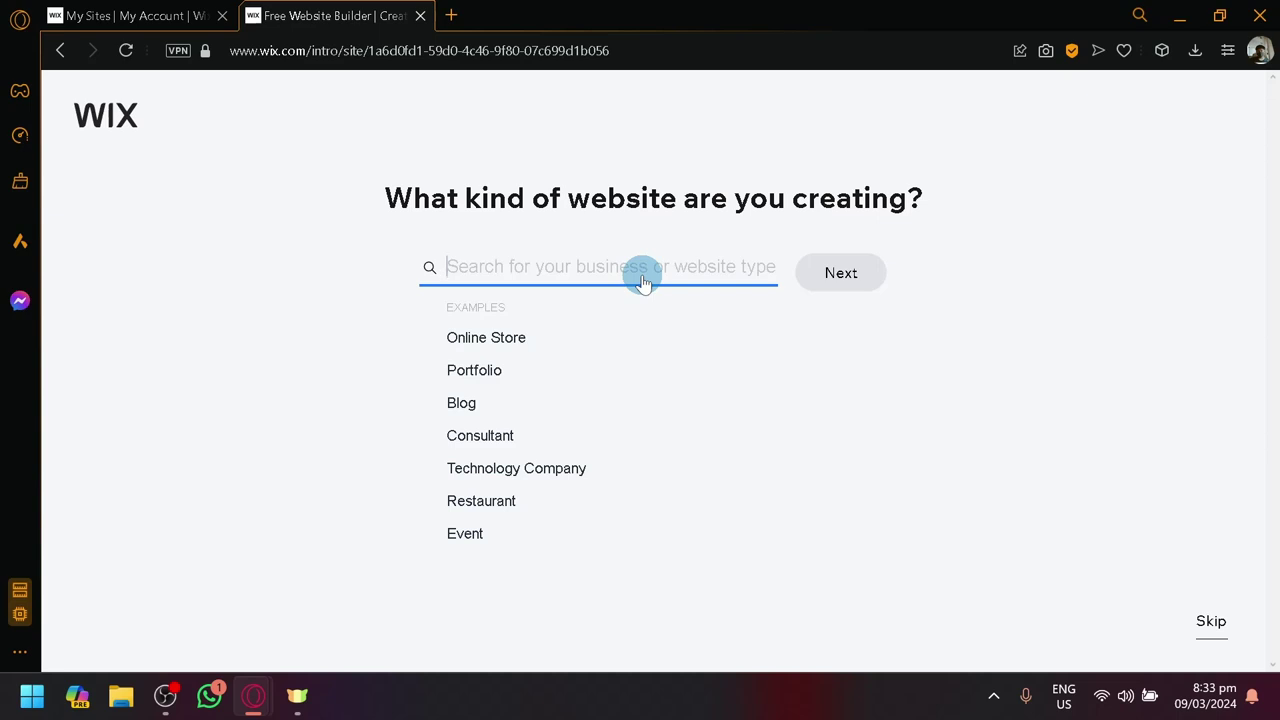
{"action": "type", "text": "flight"}
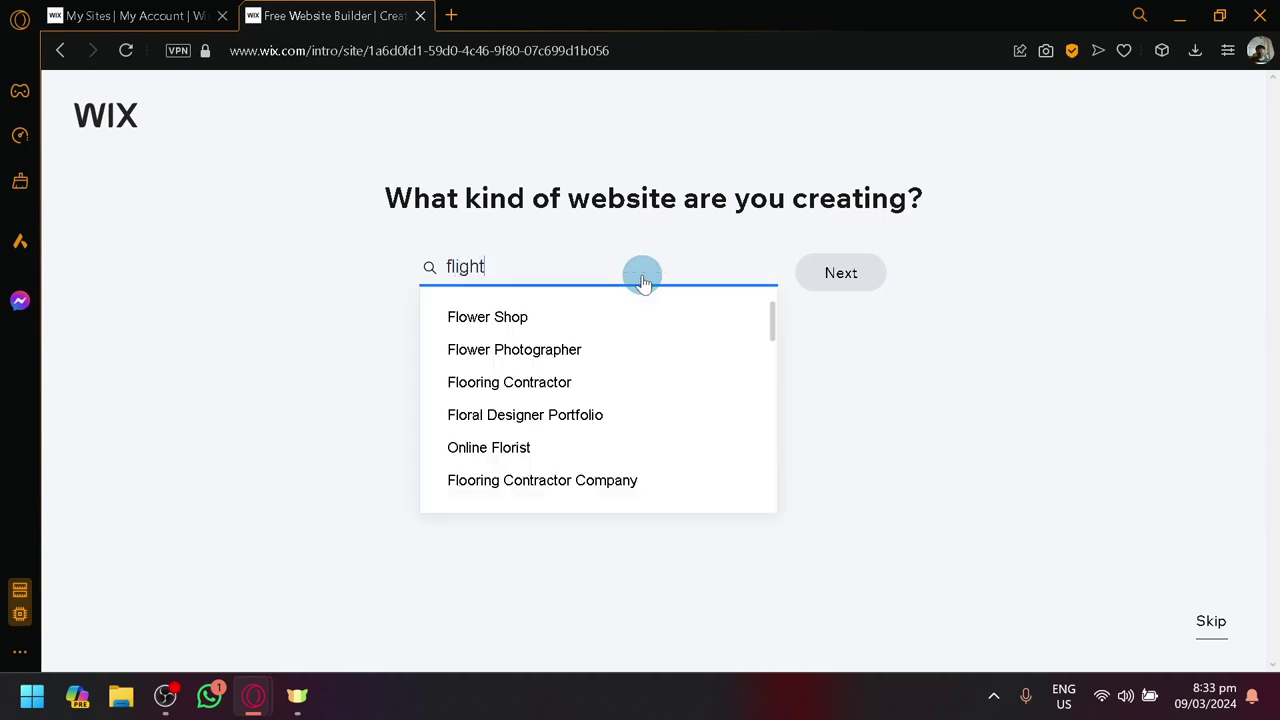
{"action": "type", "text": " booking"}
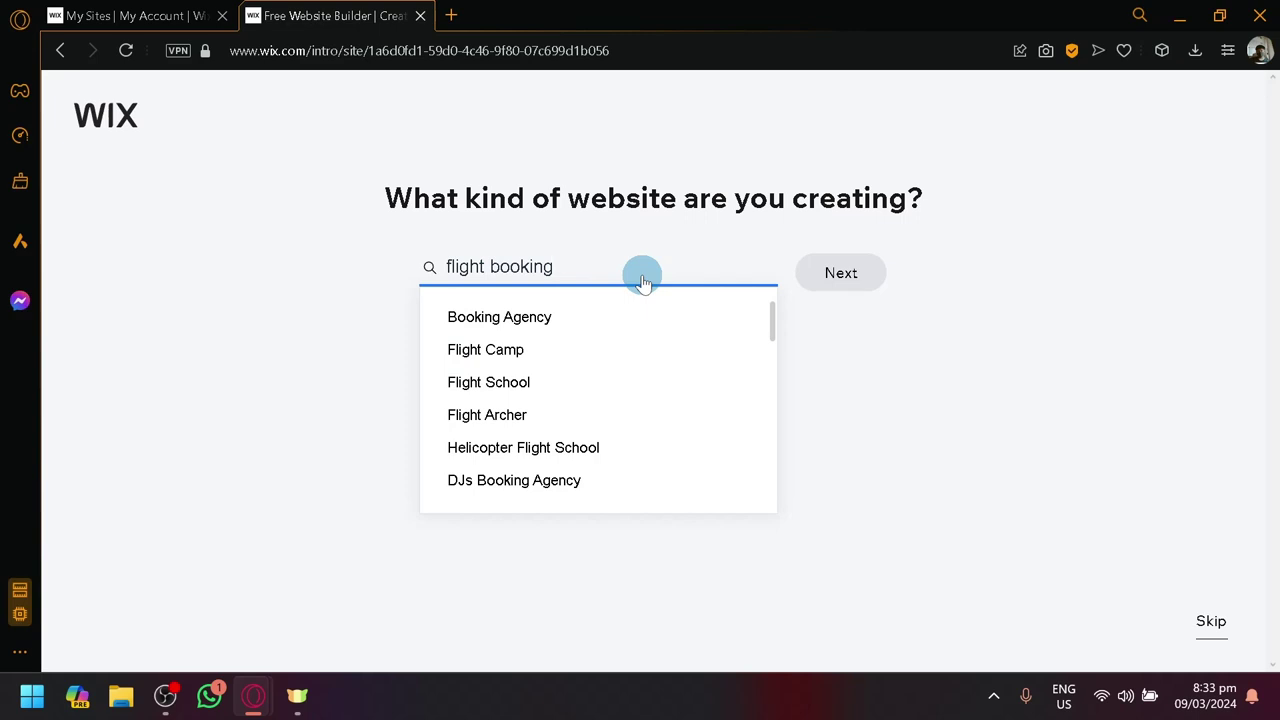
{"action": "scroll", "coordinate": [650, 425], "scroll_direction": "down", "scroll_amount": 2}
{"action": "scroll", "coordinate": [620, 405], "scroll_direction": "up", "scroll_amount": 2}
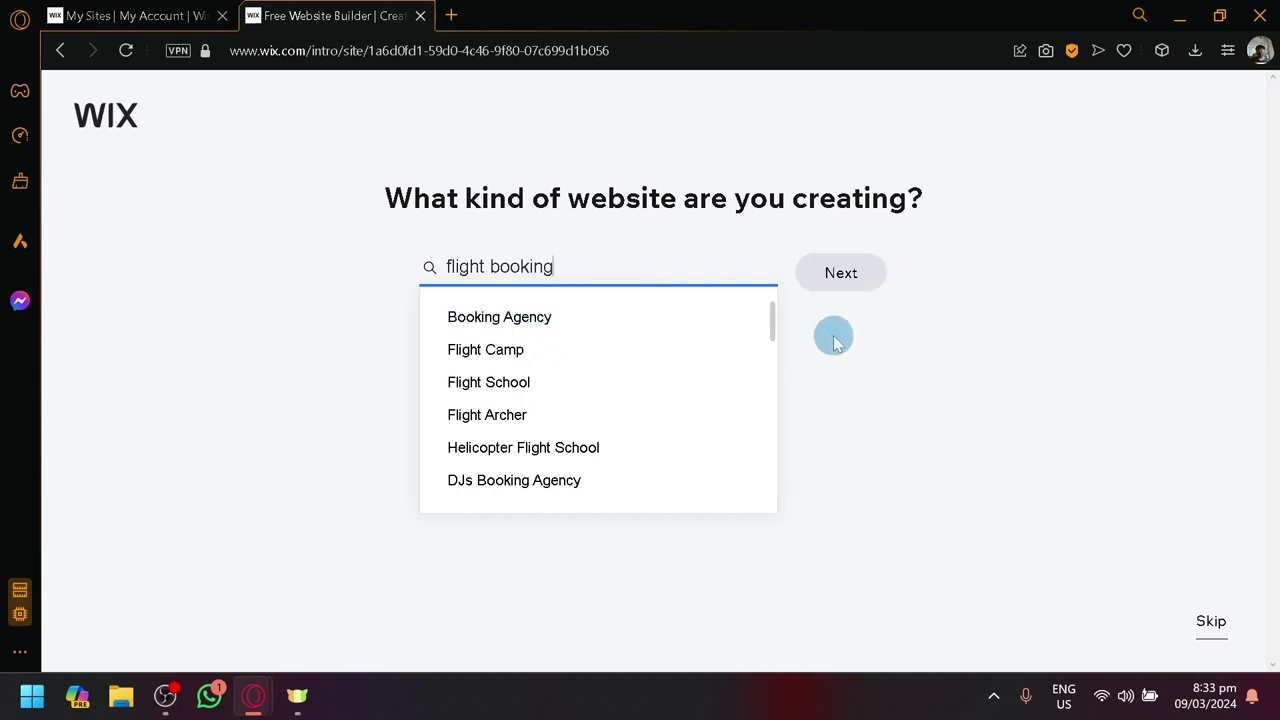
Pick Travel Agent from the suggested website types.
{"action": "scroll", "coordinate": [689, 371], "scroll_direction": "down", "scroll_amount": 2}
{"action": "scroll", "coordinate": [668, 395], "scroll_direction": "down", "scroll_amount": 3}
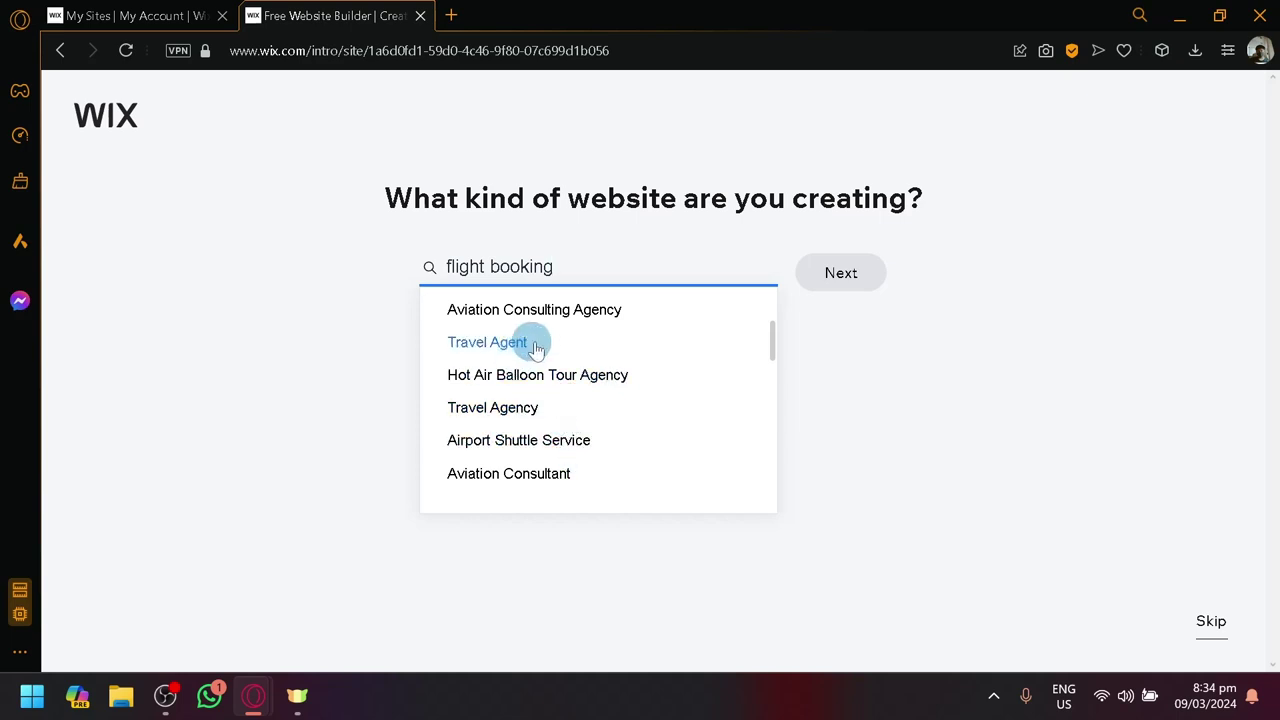
{"action": "scroll", "coordinate": [560, 360], "scroll_direction": "up", "scroll_amount": 3}
{"action": "scroll", "coordinate": [600, 385], "scroll_direction": "down", "scroll_amount": 1}
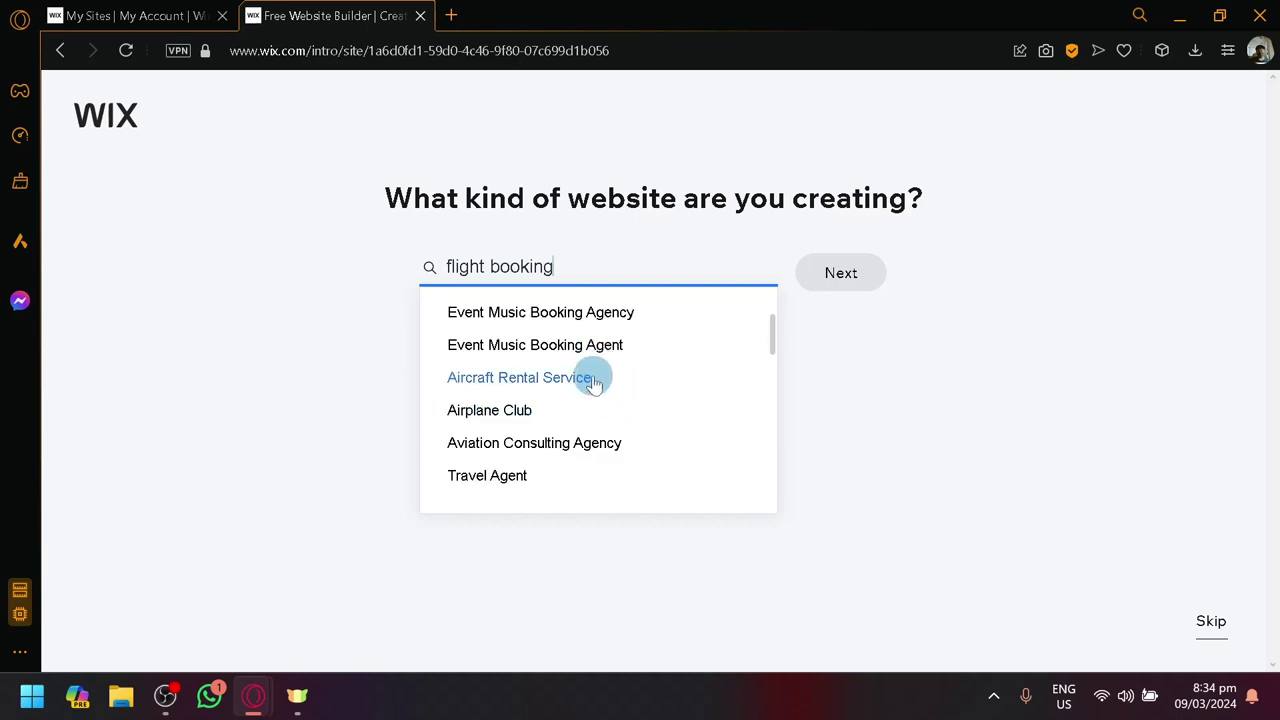
{"action": "scroll", "coordinate": [565, 417], "scroll_direction": "up", "scroll_amount": 2}
{"action": "scroll", "coordinate": [565, 417], "scroll_direction": "down", "scroll_amount": 4}
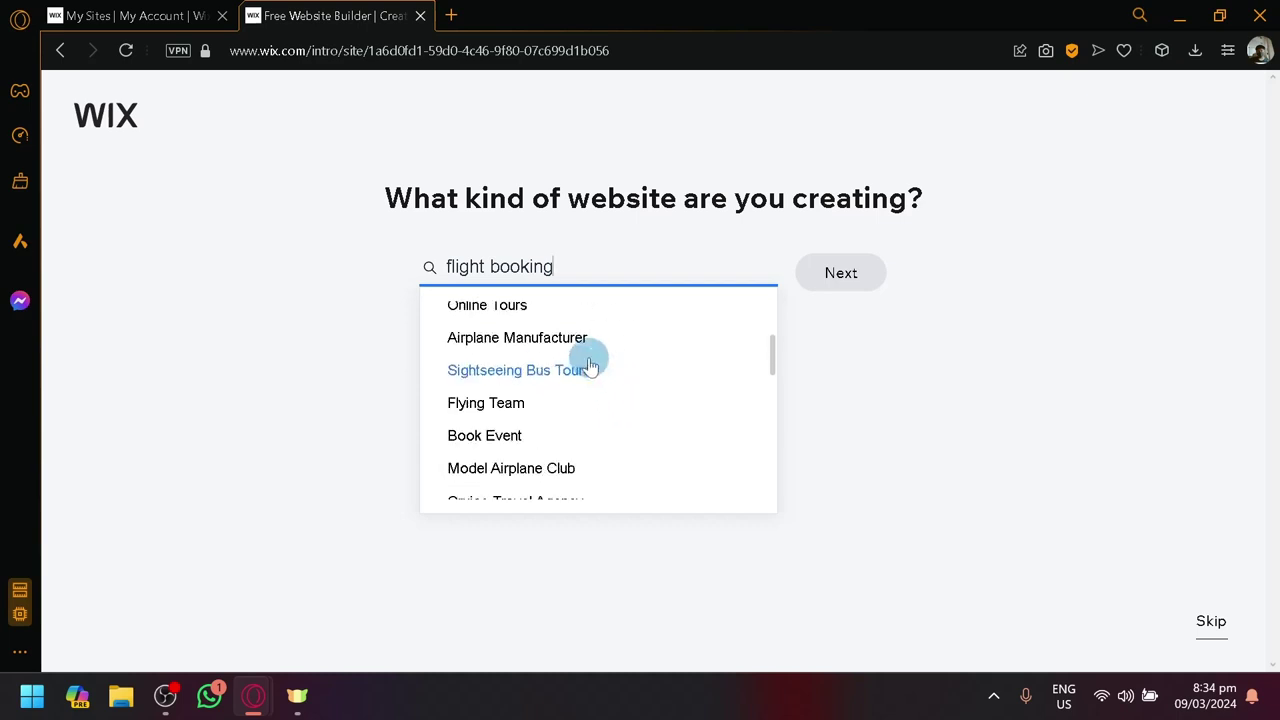
{"action": "scroll", "coordinate": [675, 386], "scroll_direction": "down", "scroll_amount": 2}
{"action": "scroll", "coordinate": [670, 386], "scroll_direction": "down", "scroll_amount": 2}
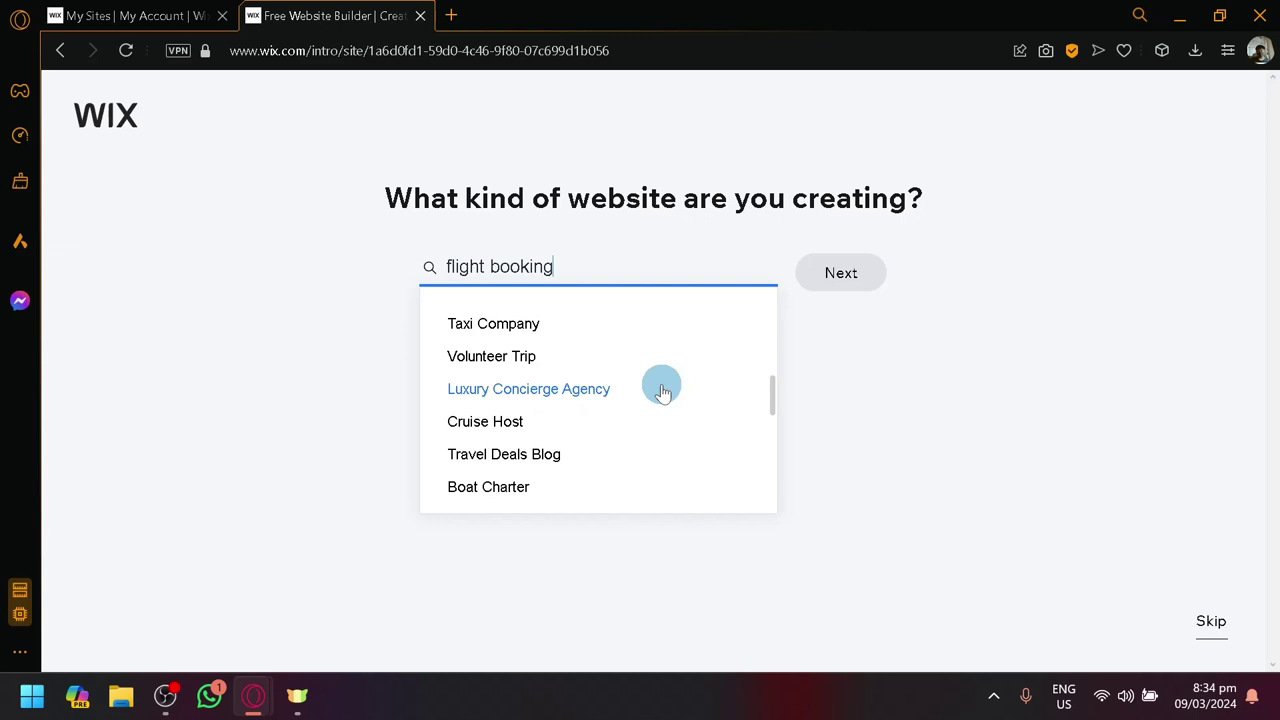
{"action": "scroll", "coordinate": [635, 420], "scroll_direction": "up", "scroll_amount": 4}
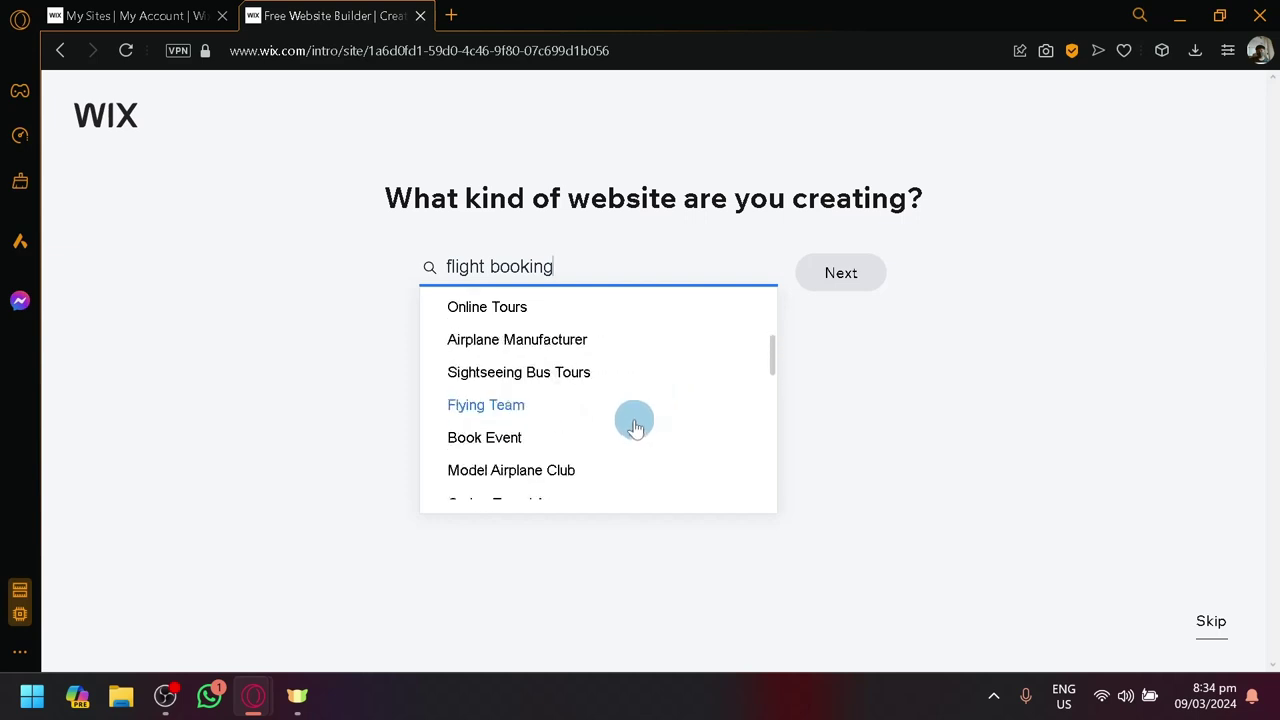
{"action": "scroll", "coordinate": [634, 422], "scroll_direction": "up", "scroll_amount": 4}
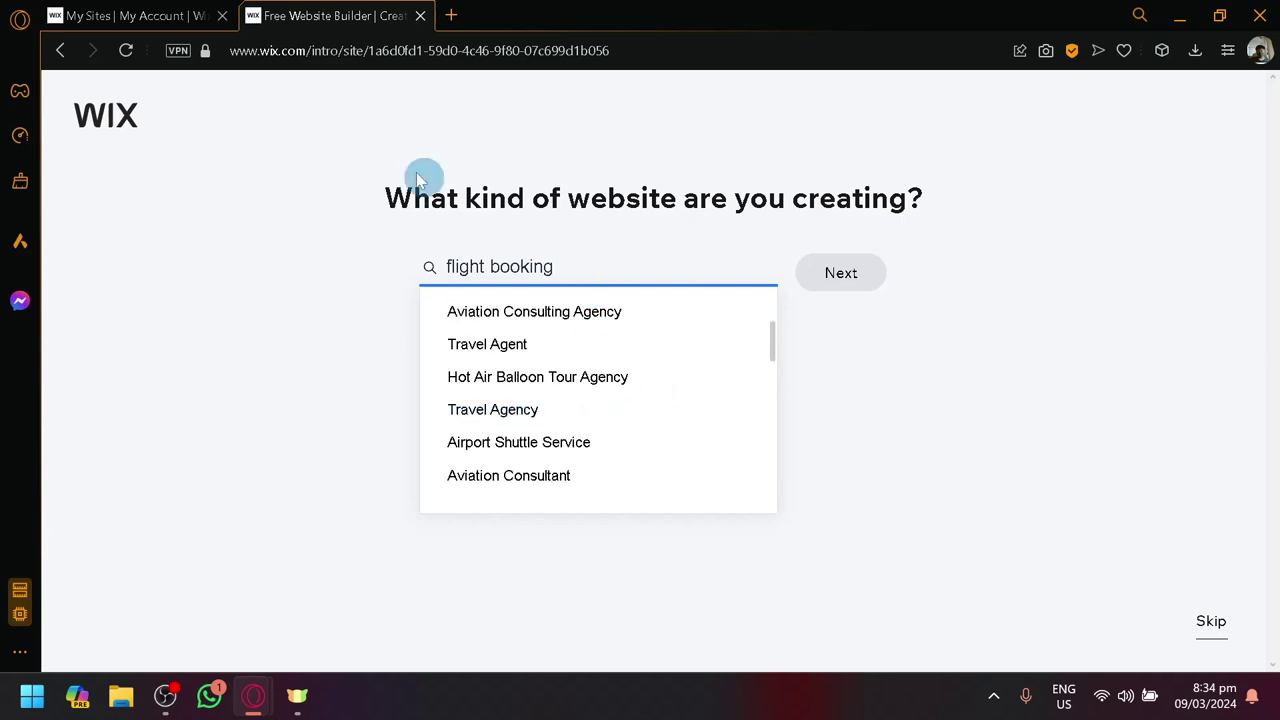
{"action": "scroll", "coordinate": [696, 362], "scroll_direction": "down", "scroll_amount": 3}
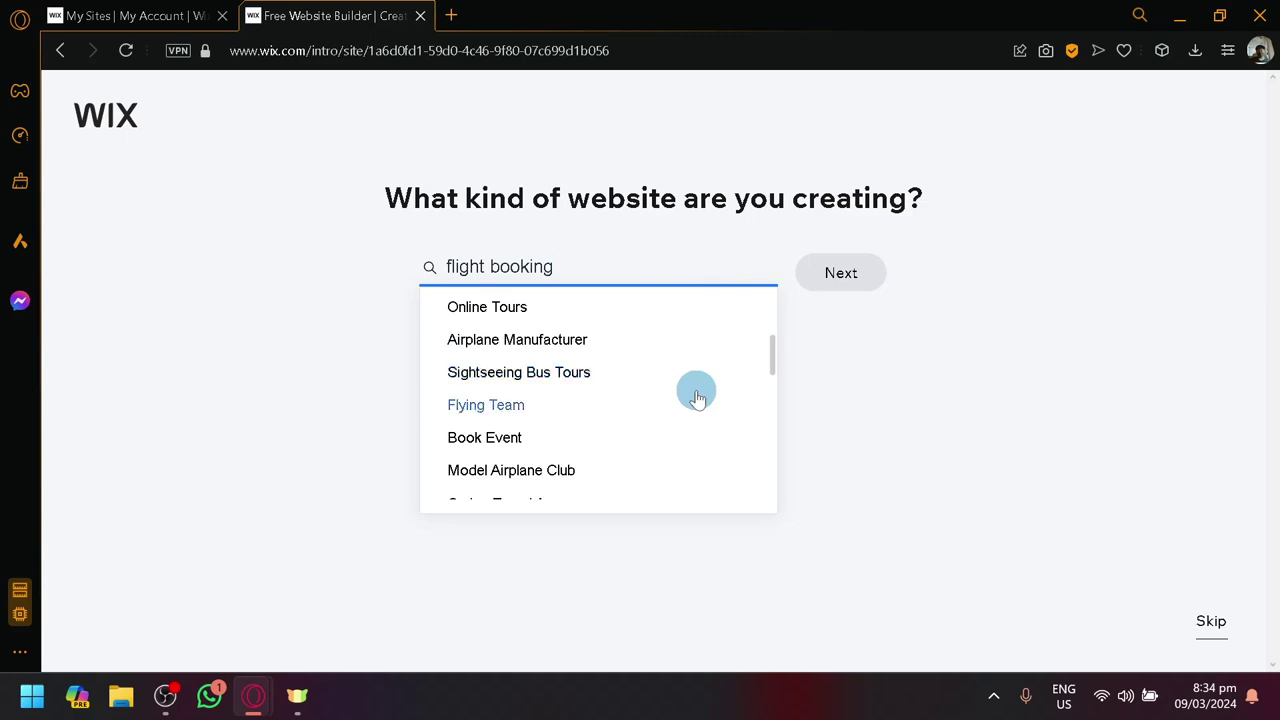
{"action": "scroll", "coordinate": [647, 462], "scroll_direction": "down", "scroll_amount": 1}
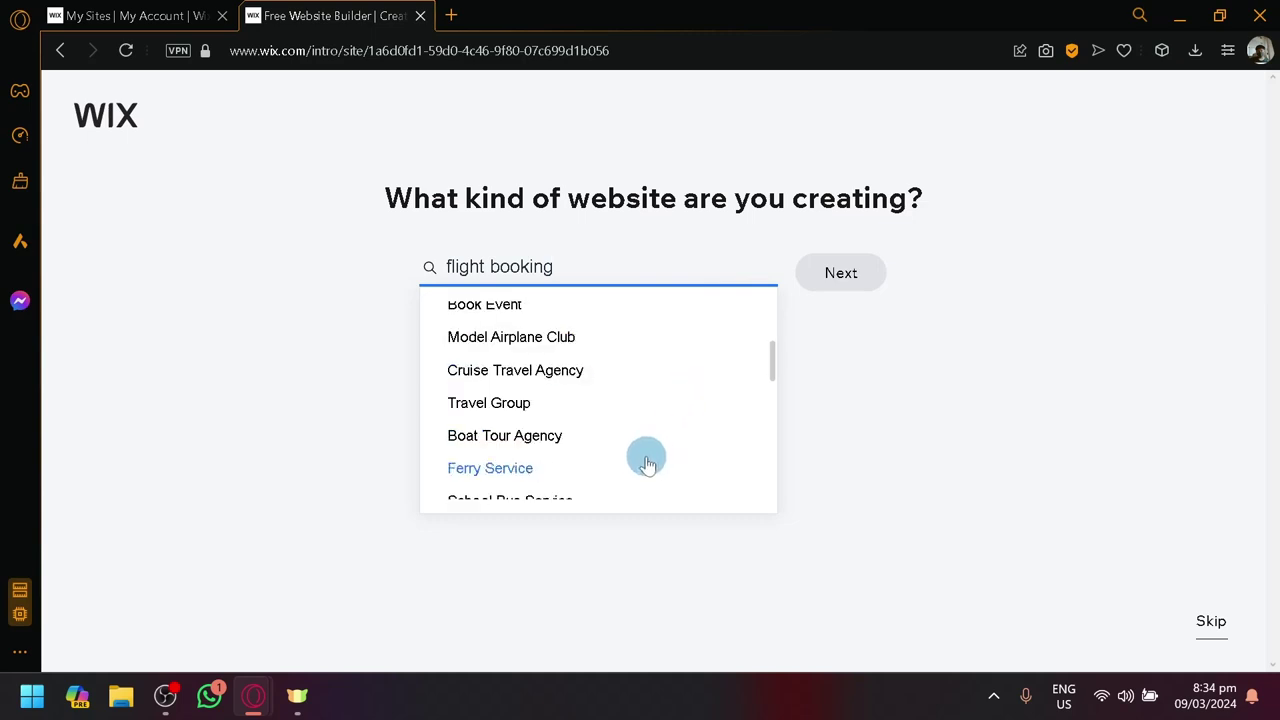
{"action": "scroll", "coordinate": [647, 462], "scroll_direction": "up", "scroll_amount": 2}
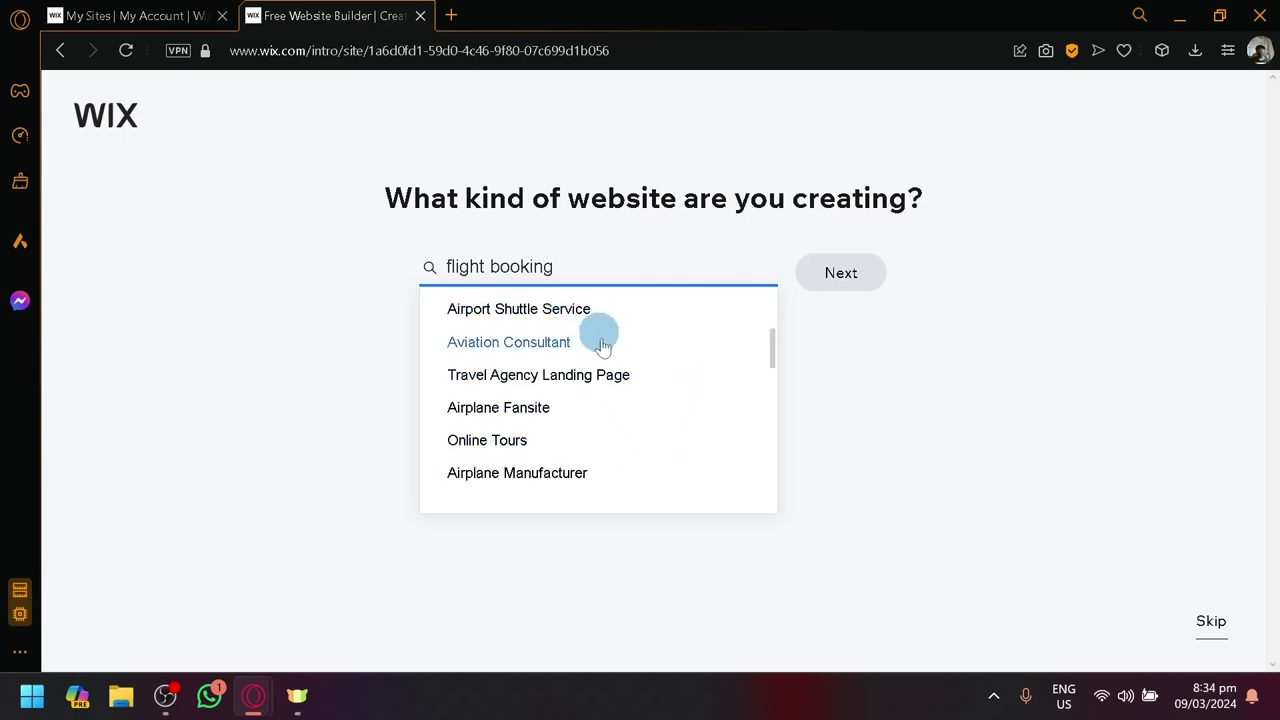
{"action": "scroll", "coordinate": [614, 380], "scroll_direction": "up", "scroll_amount": 1}
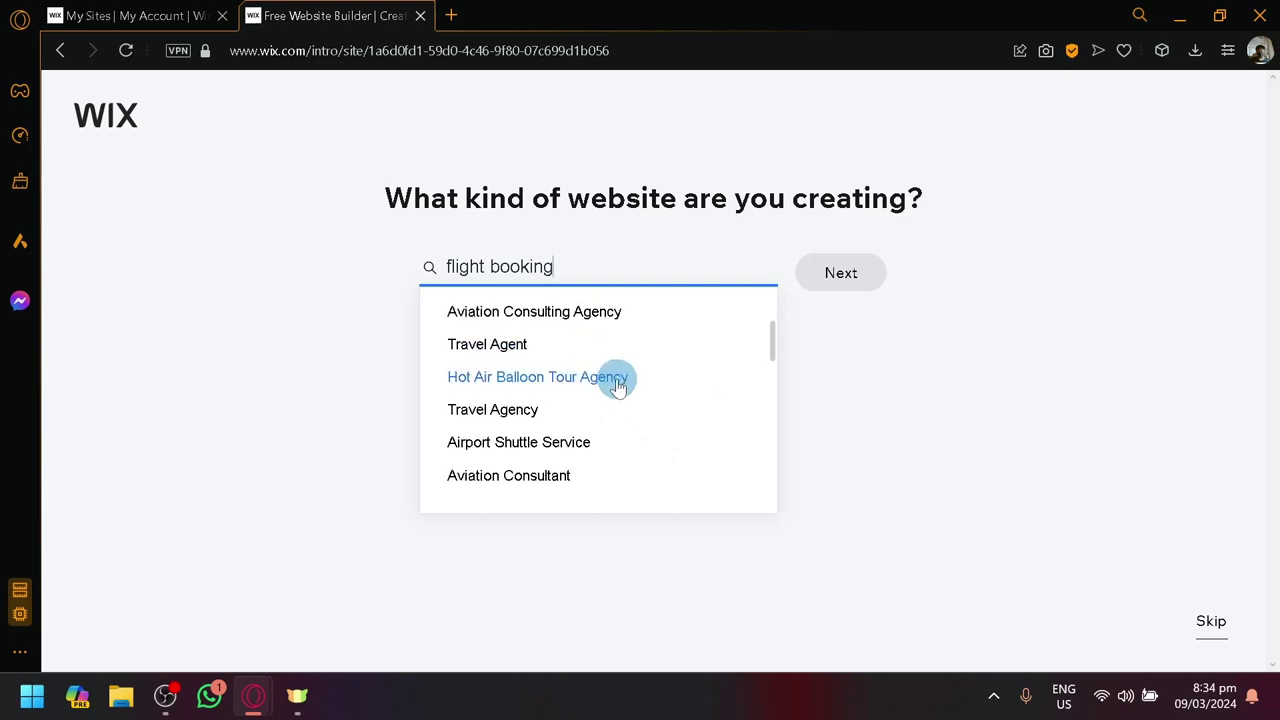
{"action": "left_click", "coordinate": [513, 355]}
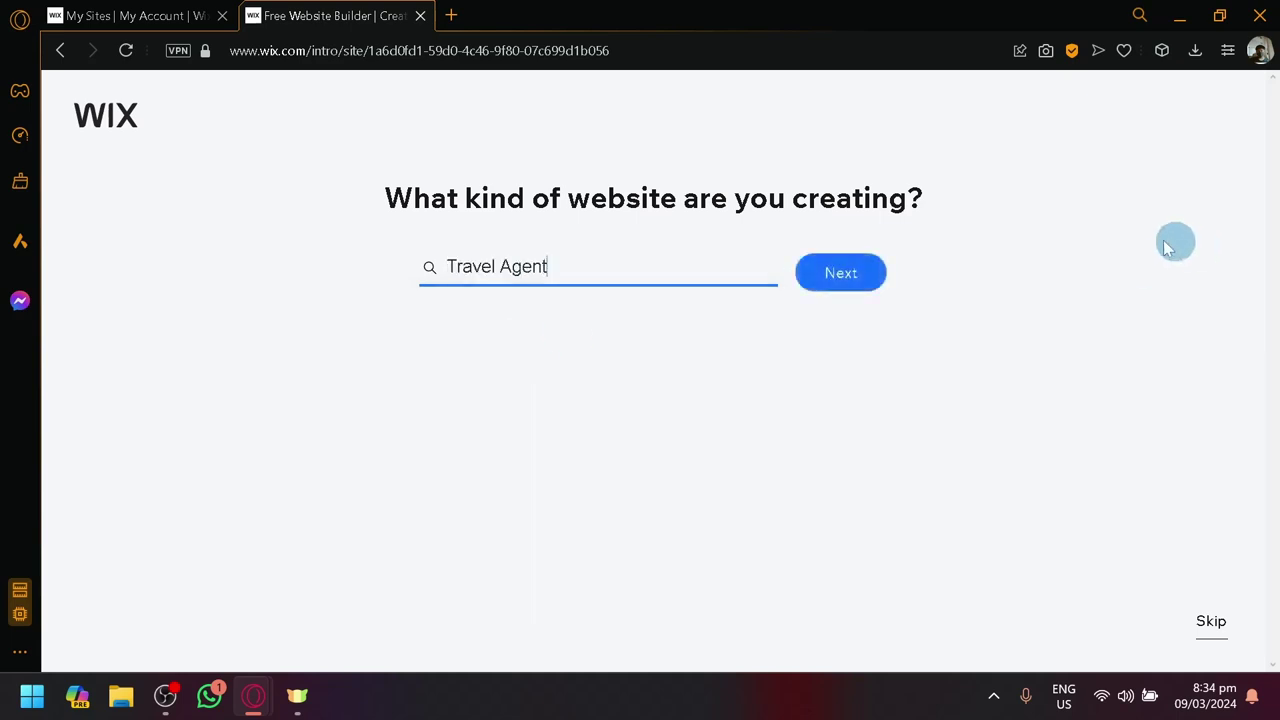
Continue into the business setup wizard and enter 'Aviation Unit' as the business name.
{"action": "left_click", "coordinate": [848, 287]}
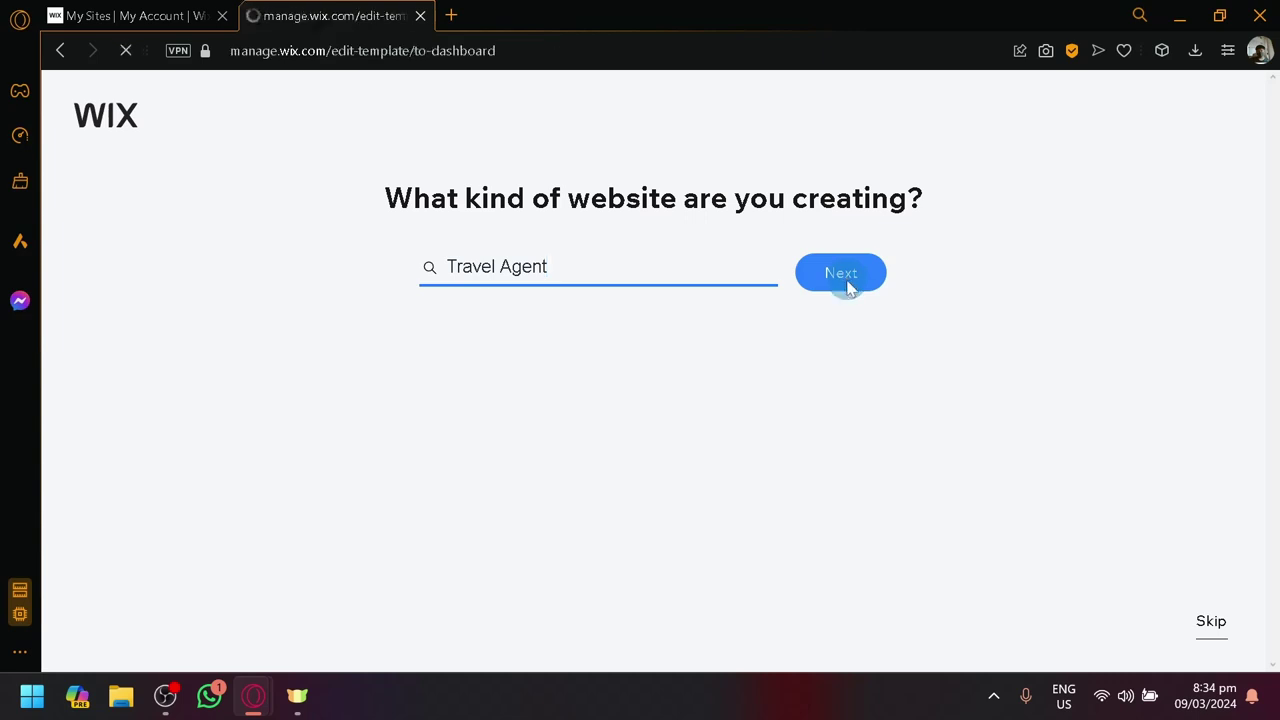
{"action": "left_click", "coordinate": [847, 285]}
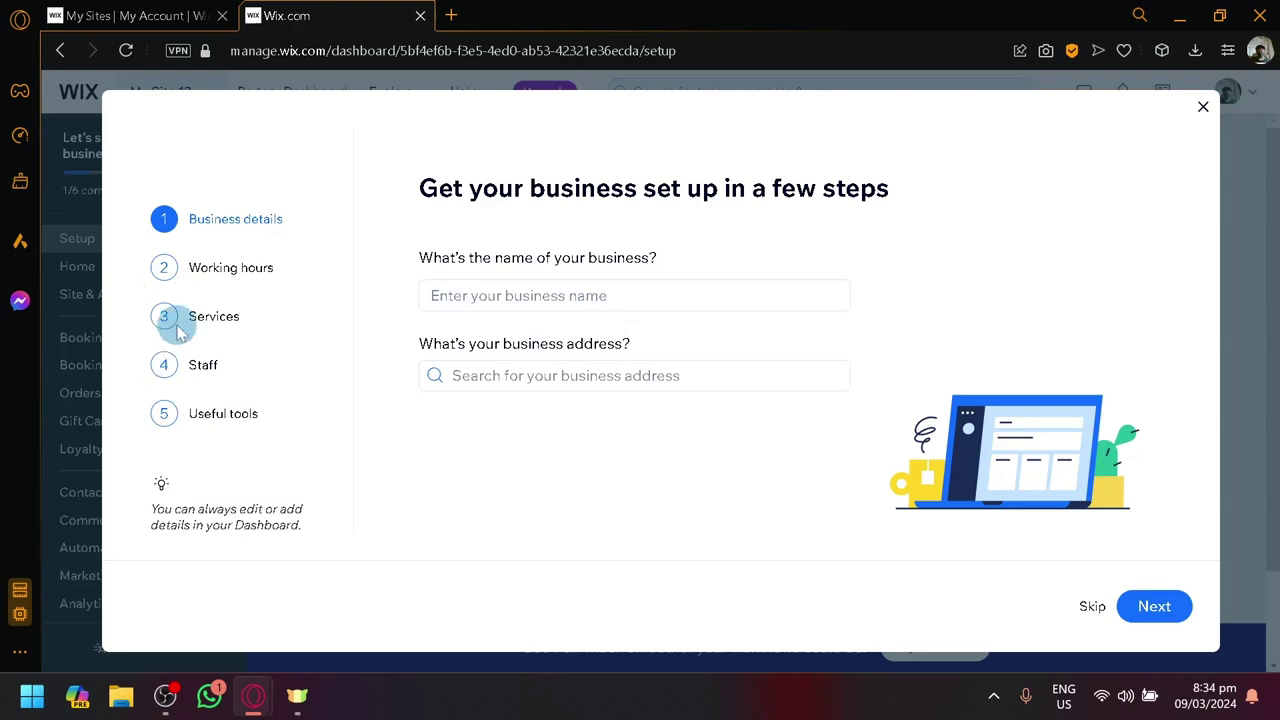
{"action": "scroll", "coordinate": [184, 300], "scroll_direction": "up", "scroll_amount": 5}
{"action": "scroll", "coordinate": [249, 180], "scroll_direction": "left", "scroll_amount": 5}
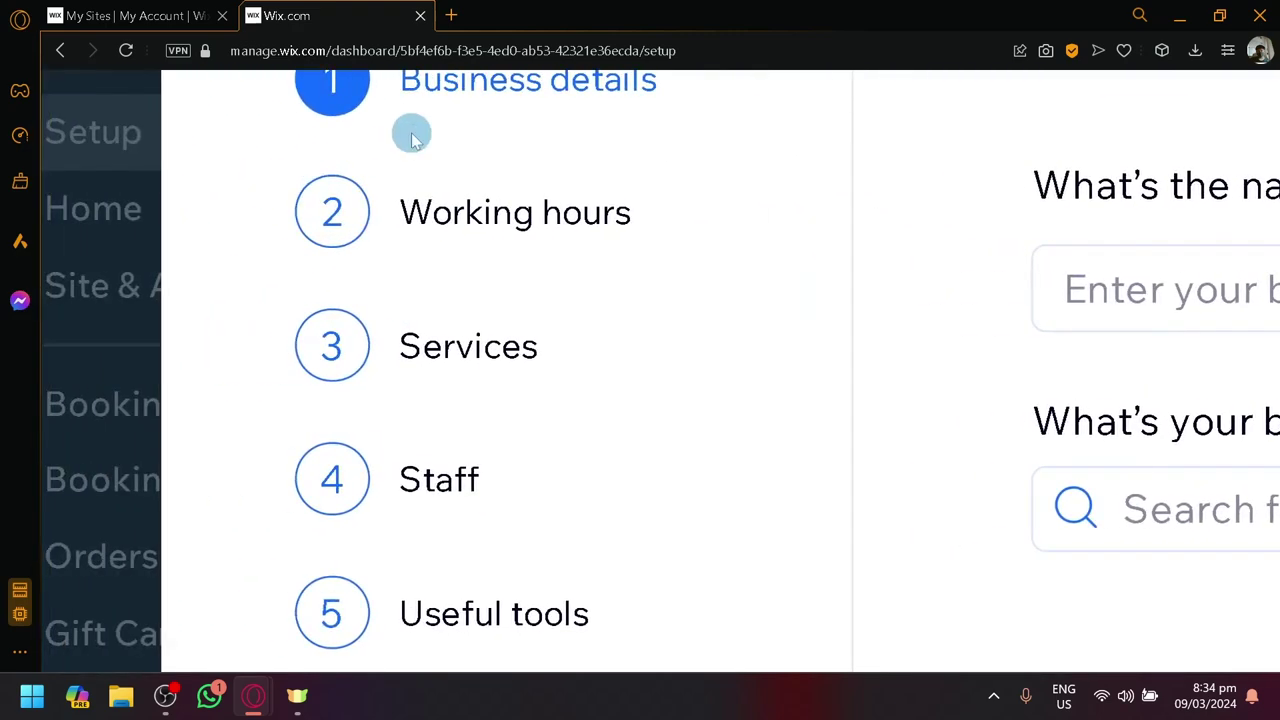
{"action": "scroll", "coordinate": [411, 134], "scroll_direction": "up", "scroll_amount": 2}
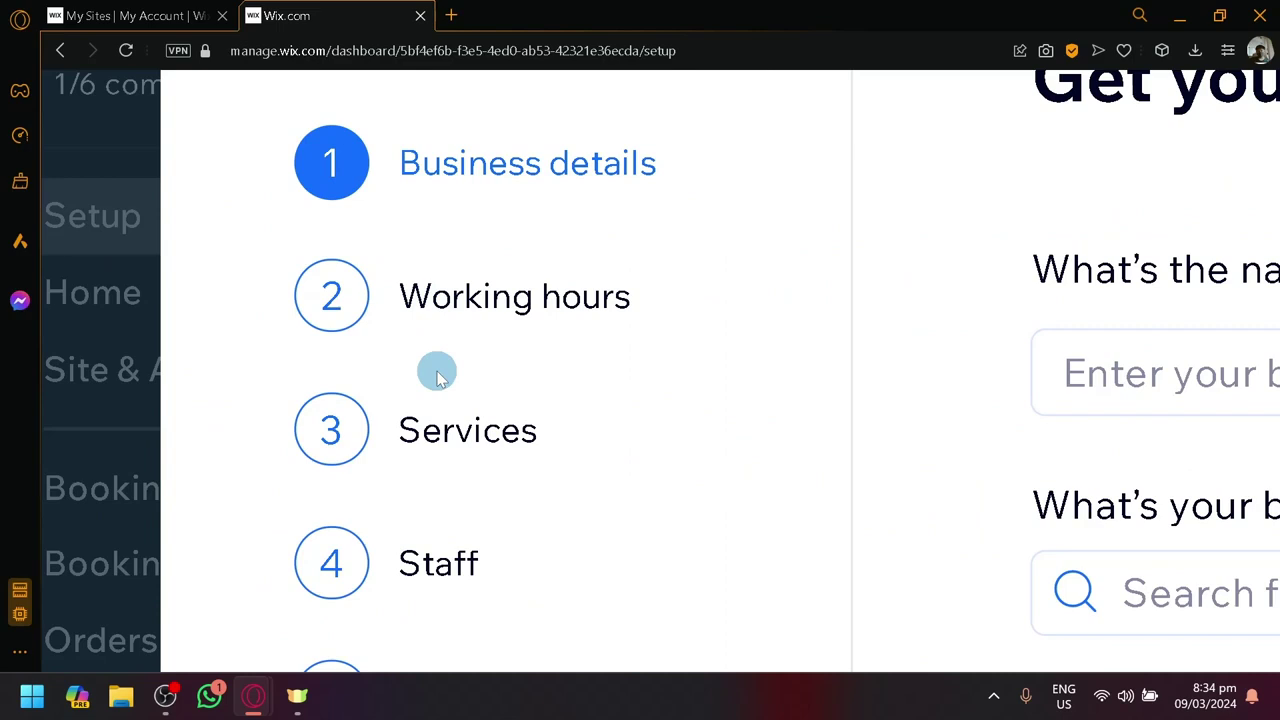
{"action": "scroll", "coordinate": [434, 369], "scroll_direction": "down", "scroll_amount": 2}
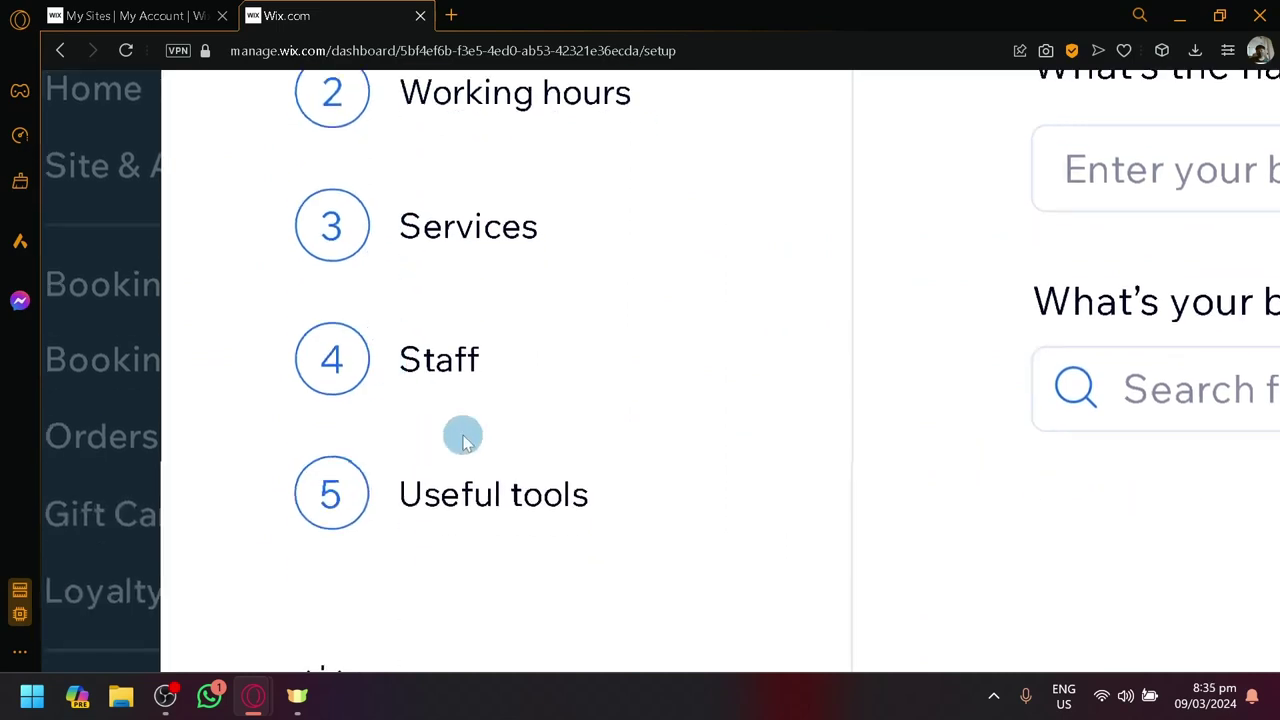
{"action": "scroll", "coordinate": [460, 434], "scroll_direction": "down", "scroll_amount": 5}
{"action": "left_click", "coordinate": [700, 293]}
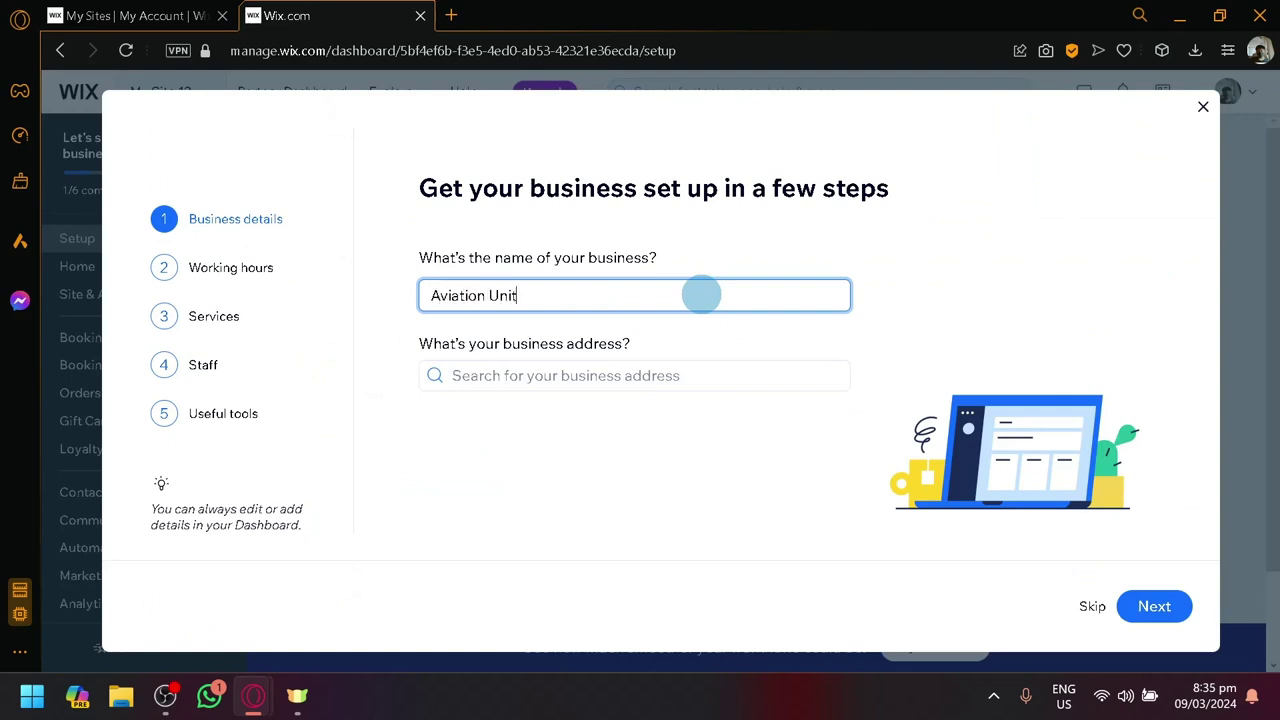
Go to working hours and keep only Monday to Friday as working days.
{"action": "left_click", "coordinate": [1150, 620]}
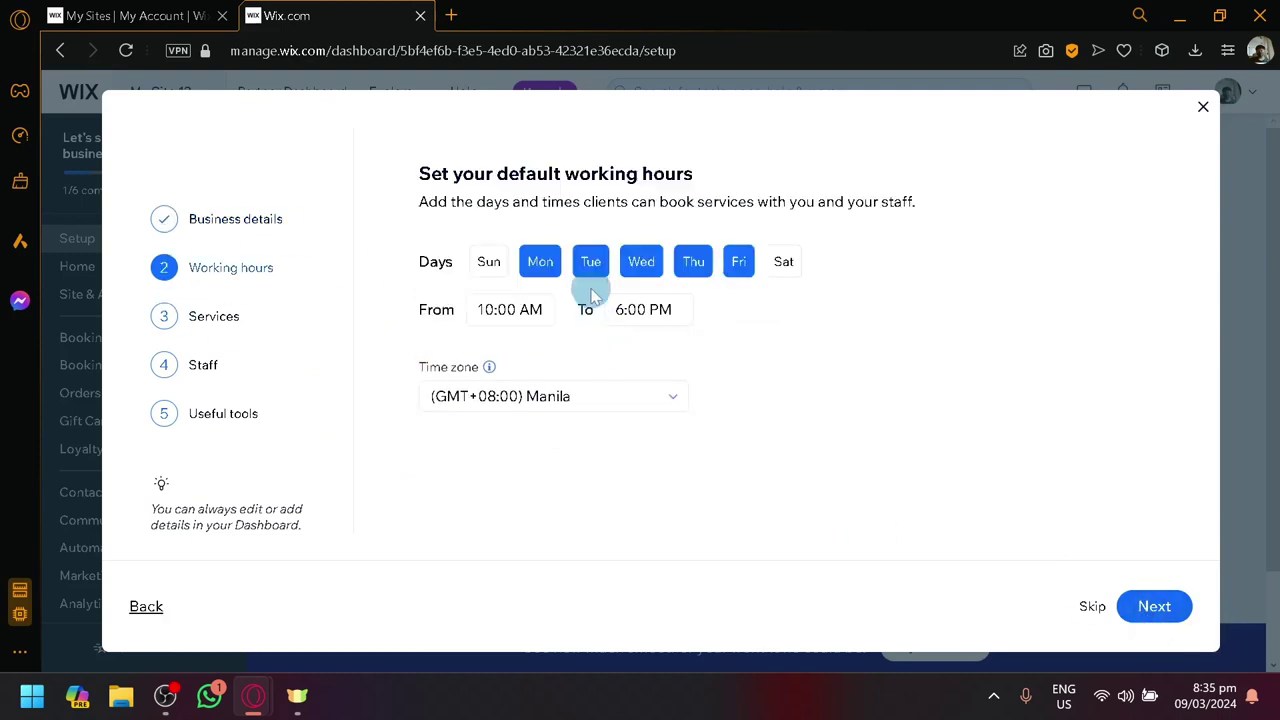
{"action": "left_click", "coordinate": [489, 262]}
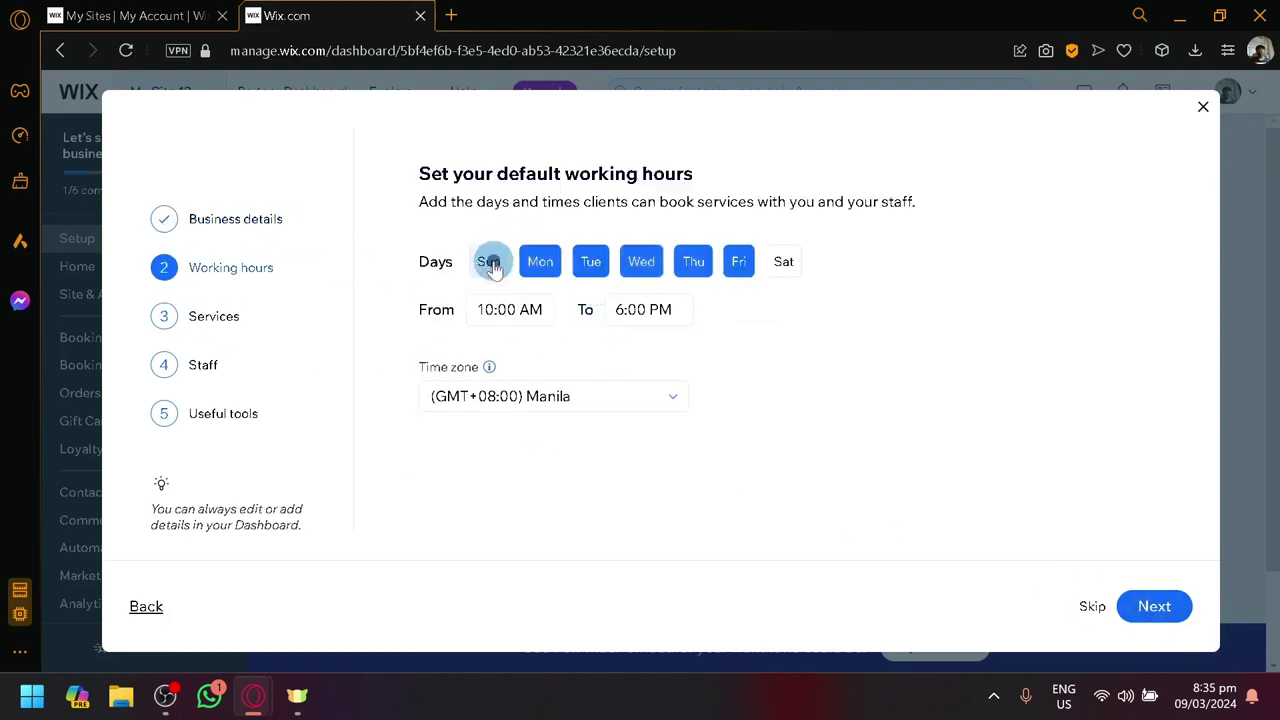
{"action": "left_click", "coordinate": [781, 262]}
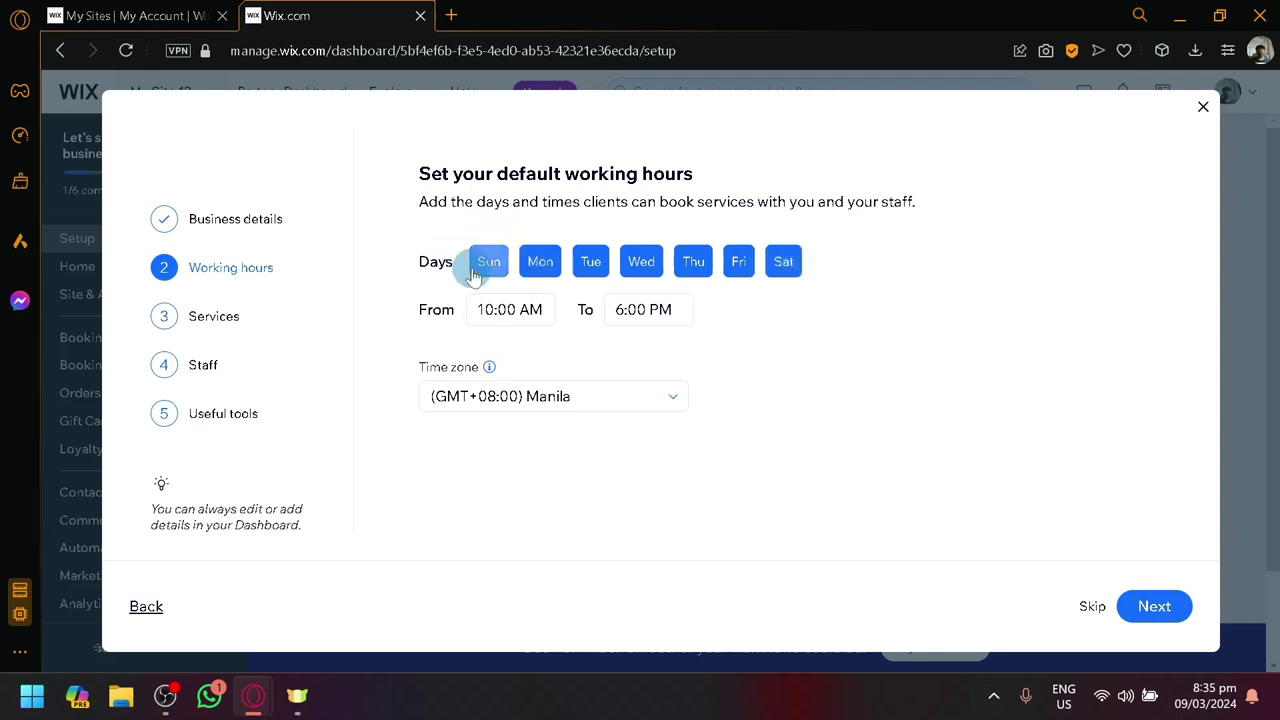
{"action": "left_click", "coordinate": [488, 262]}
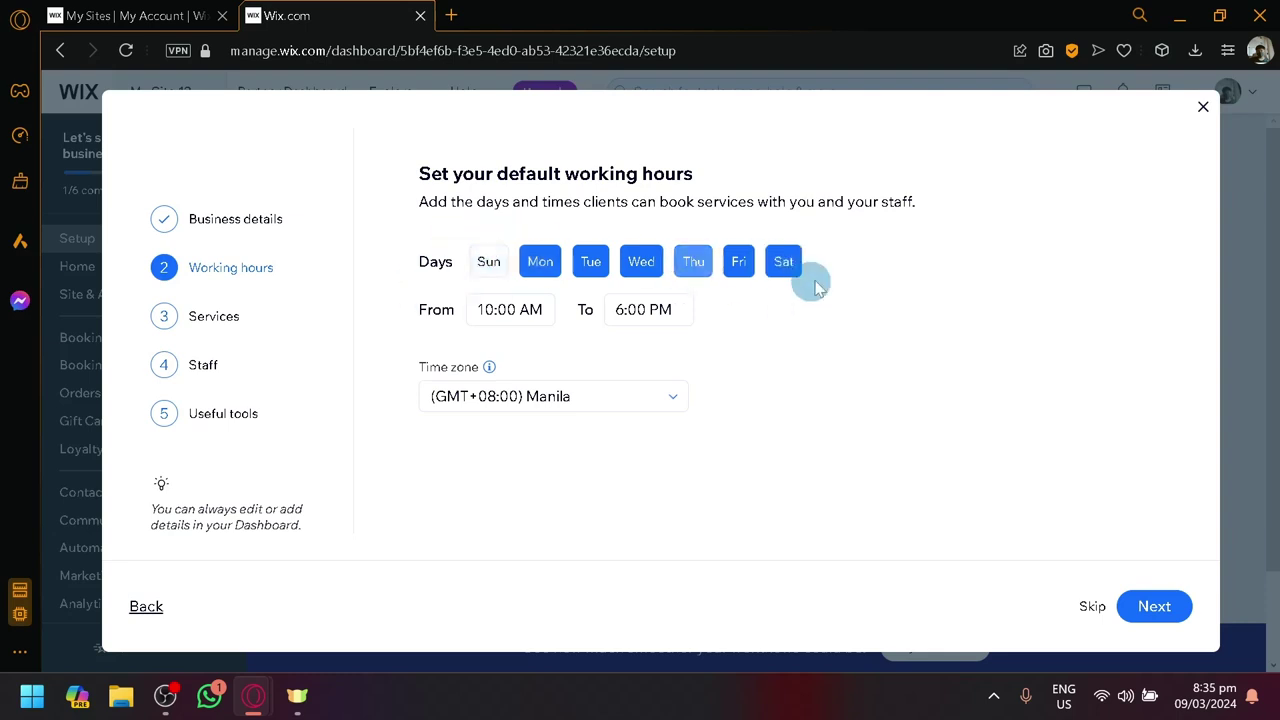
{"action": "left_click", "coordinate": [784, 263]}
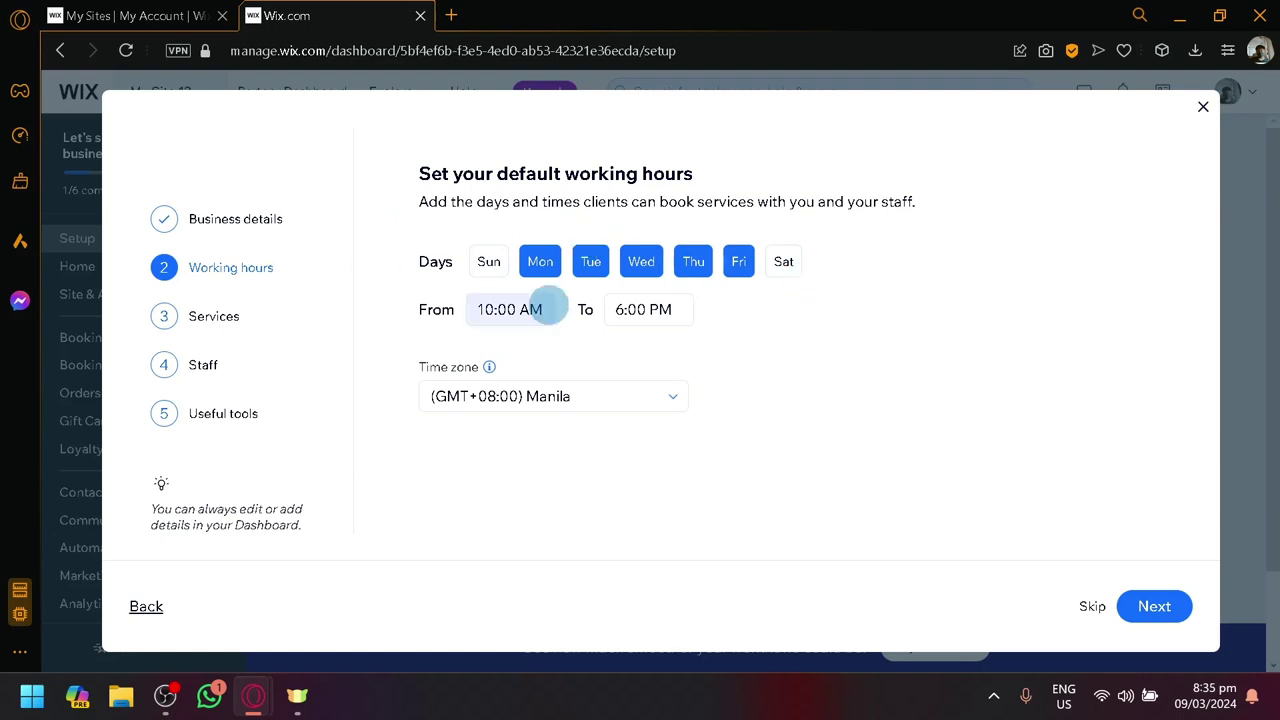
Start the working day at 9:00 AM, keep the Manila time zone, and proceed to services.
{"action": "left_click", "coordinate": [500, 309]}
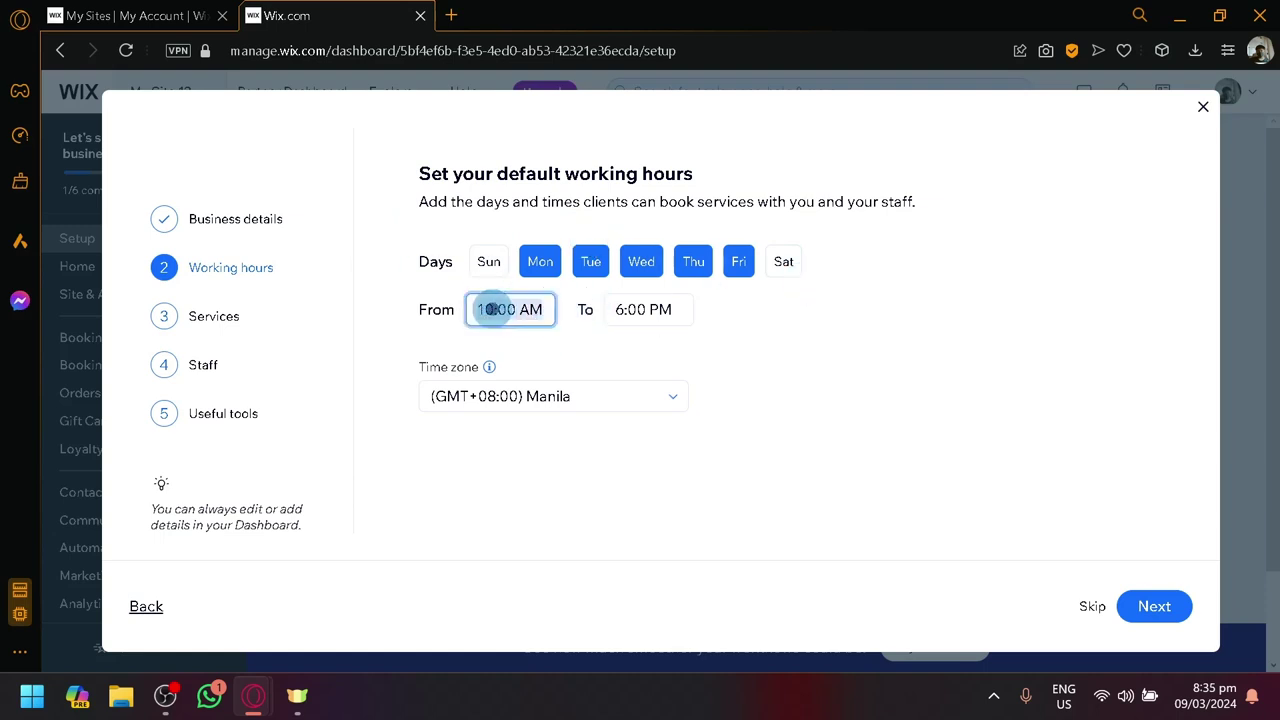
{"action": "scroll", "coordinate": [535, 400], "scroll_direction": "up", "scroll_amount": 3}
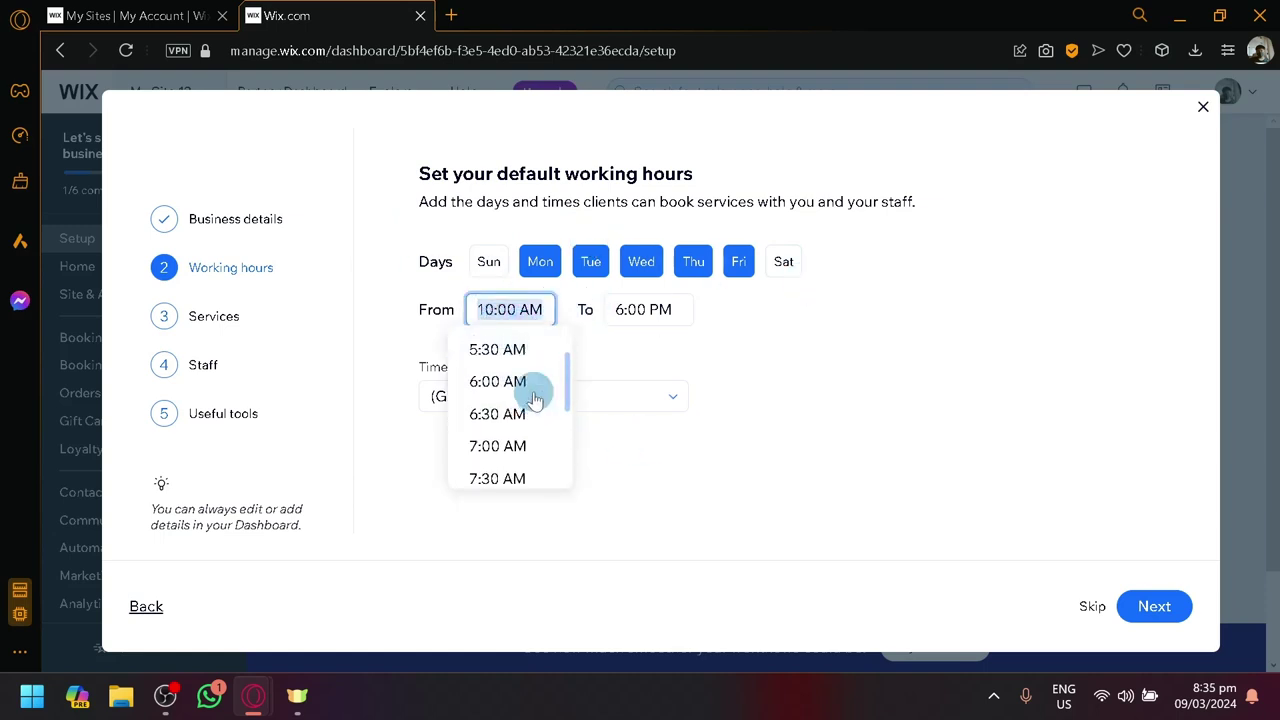
{"action": "scroll", "coordinate": [520, 430], "scroll_direction": "down", "scroll_amount": 1}
{"action": "left_click", "coordinate": [512, 443]}
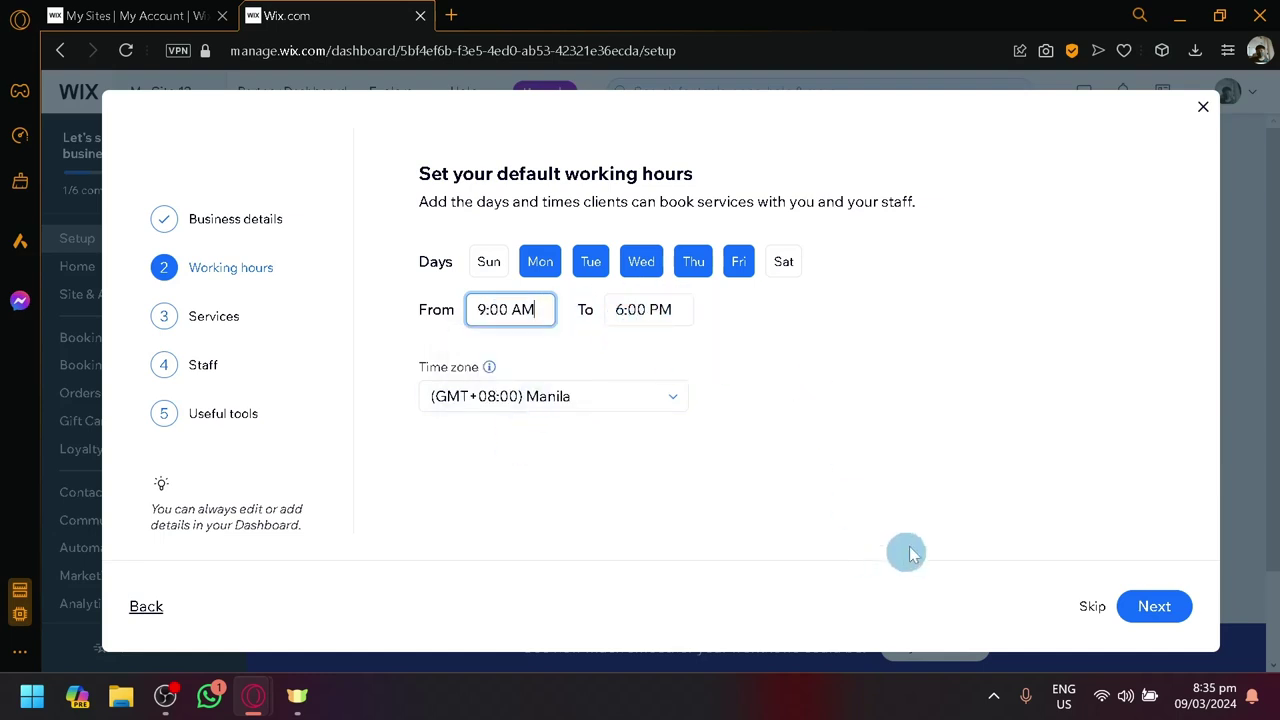
{"action": "left_click", "coordinate": [649, 393]}
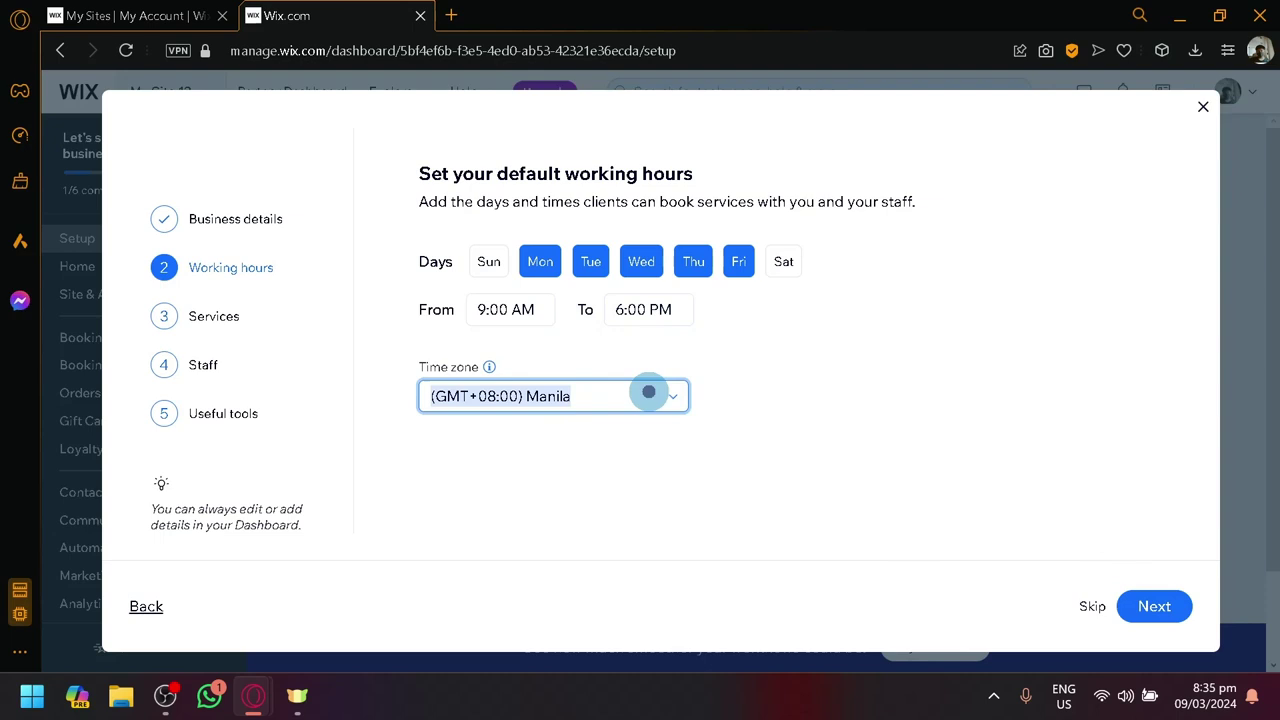
{"action": "scroll", "coordinate": [631, 478], "scroll_direction": "down", "scroll_amount": 10}
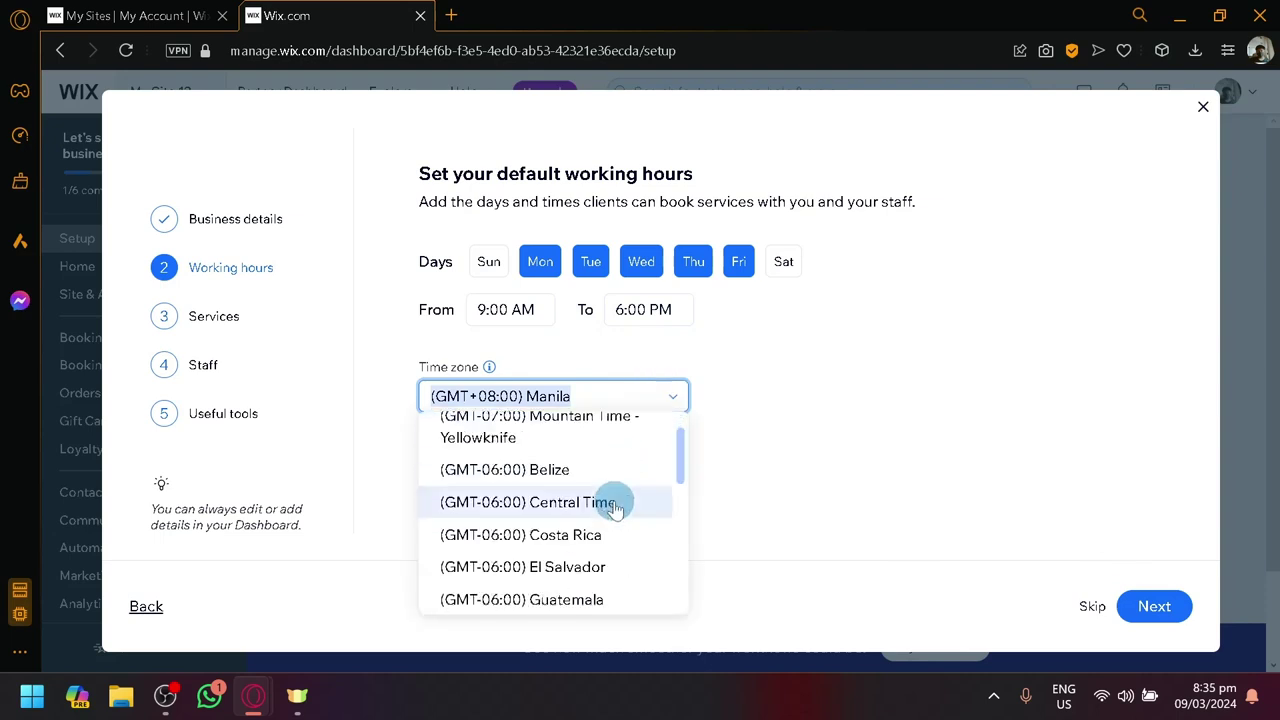
{"action": "scroll", "coordinate": [620, 495], "scroll_direction": "down", "scroll_amount": 4}
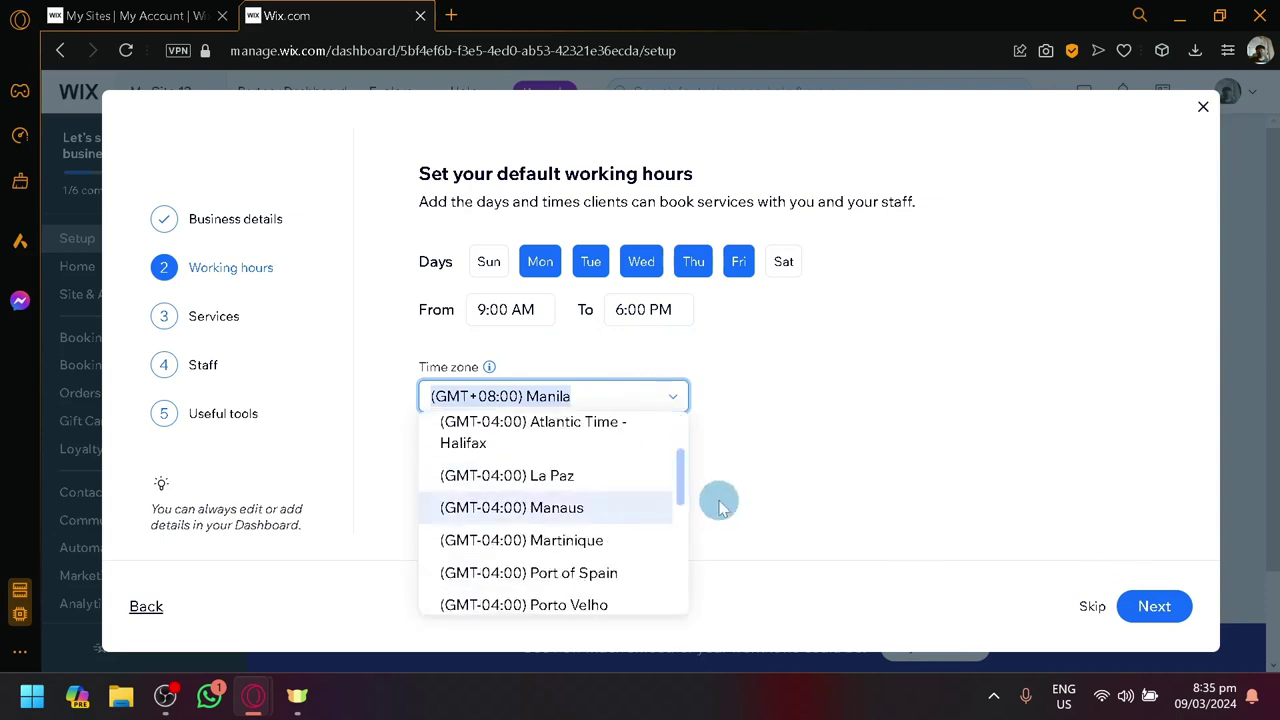
{"action": "left_click", "coordinate": [1110, 508]}
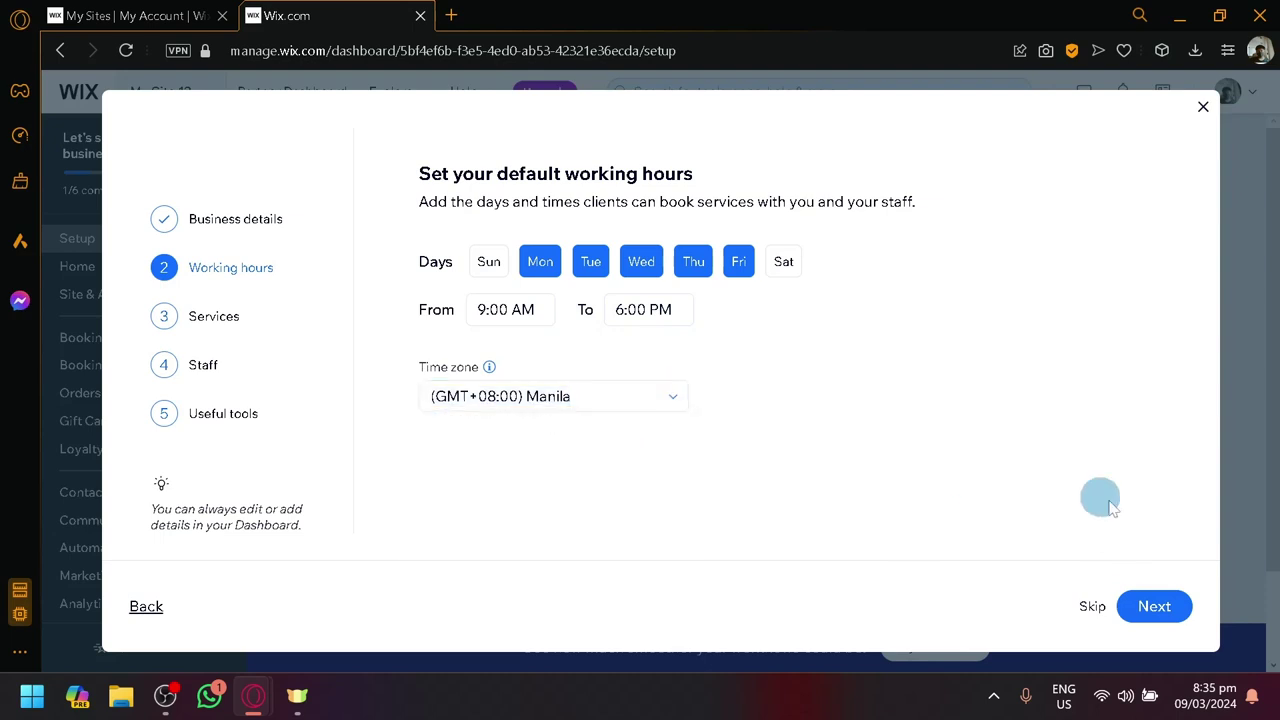
{"action": "left_click", "coordinate": [1170, 609]}
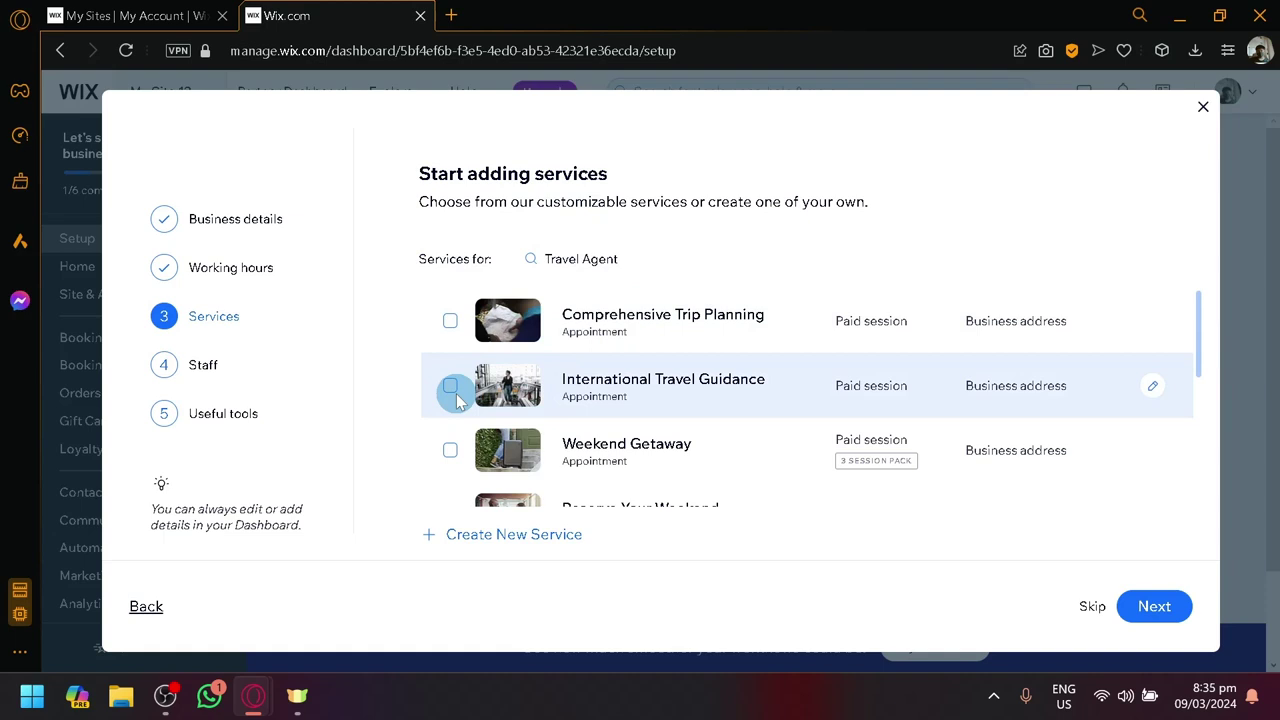
Choose International Travel Guidance and Airport Shuttle Pickup as services, then continue to staff.
{"action": "left_click", "coordinate": [450, 386]}
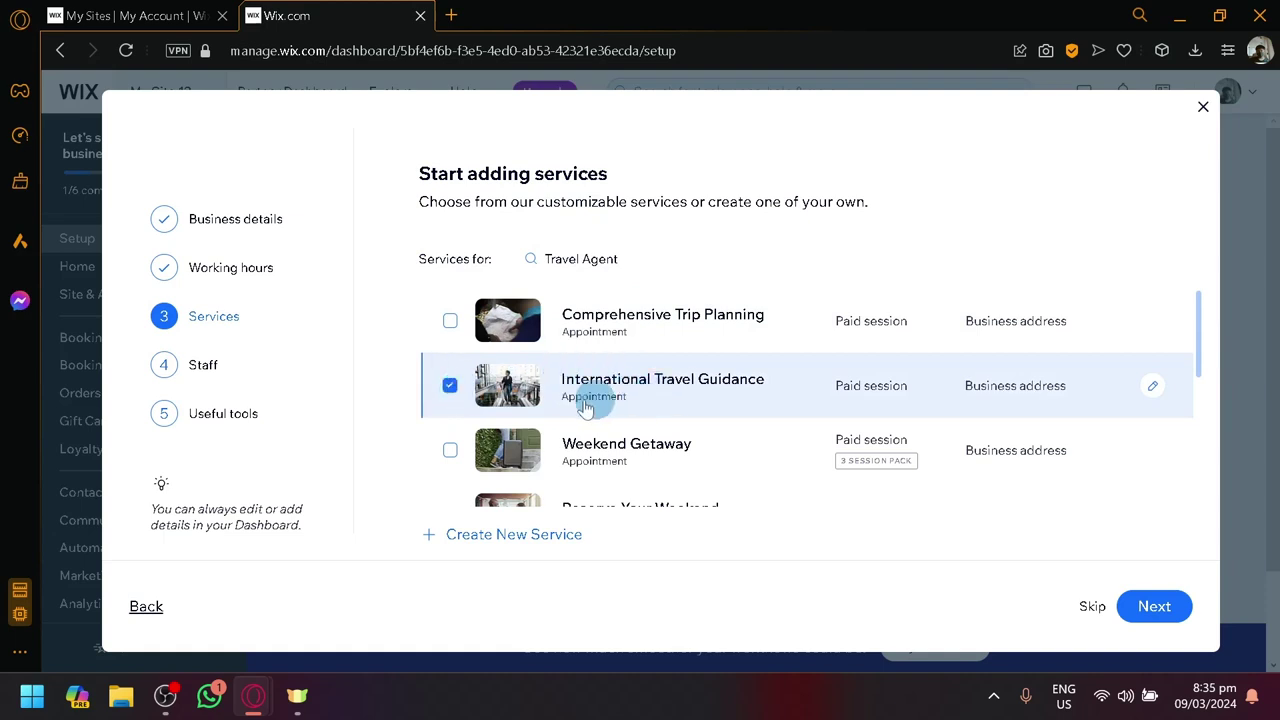
{"action": "scroll", "coordinate": [605, 398], "scroll_direction": "down", "scroll_amount": 2}
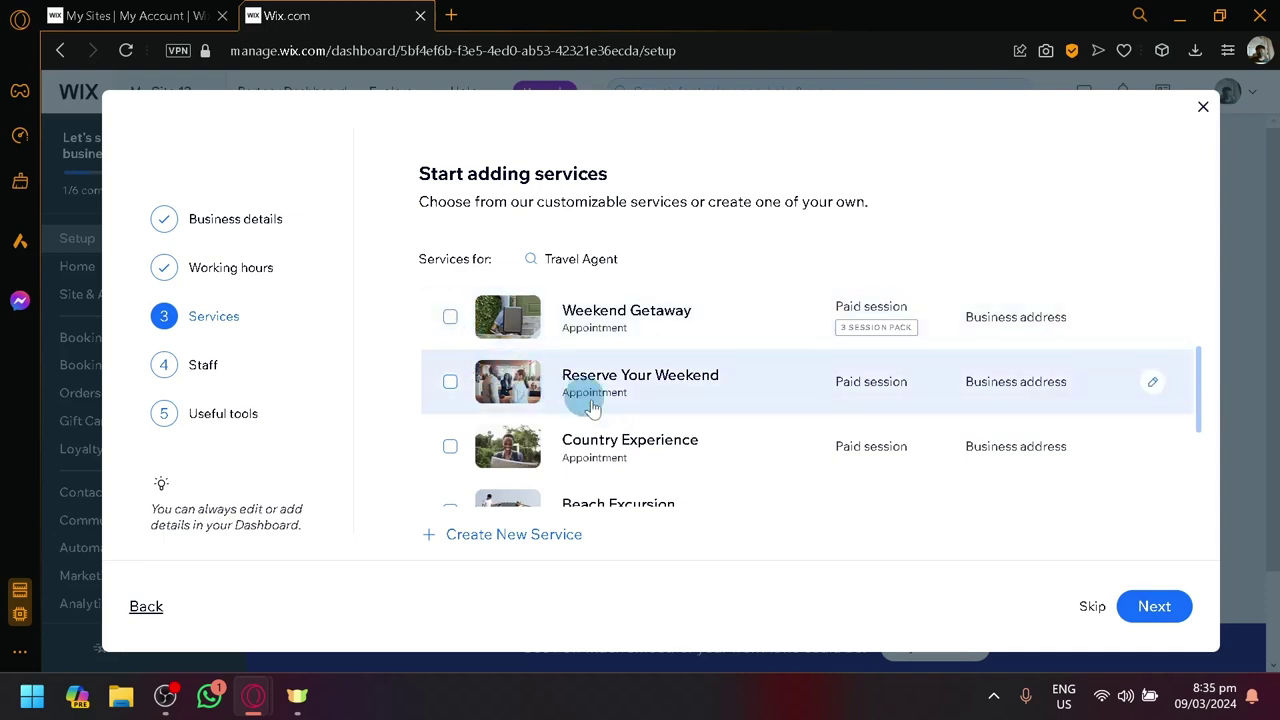
{"action": "scroll", "coordinate": [714, 418], "scroll_direction": "down", "scroll_amount": 2}
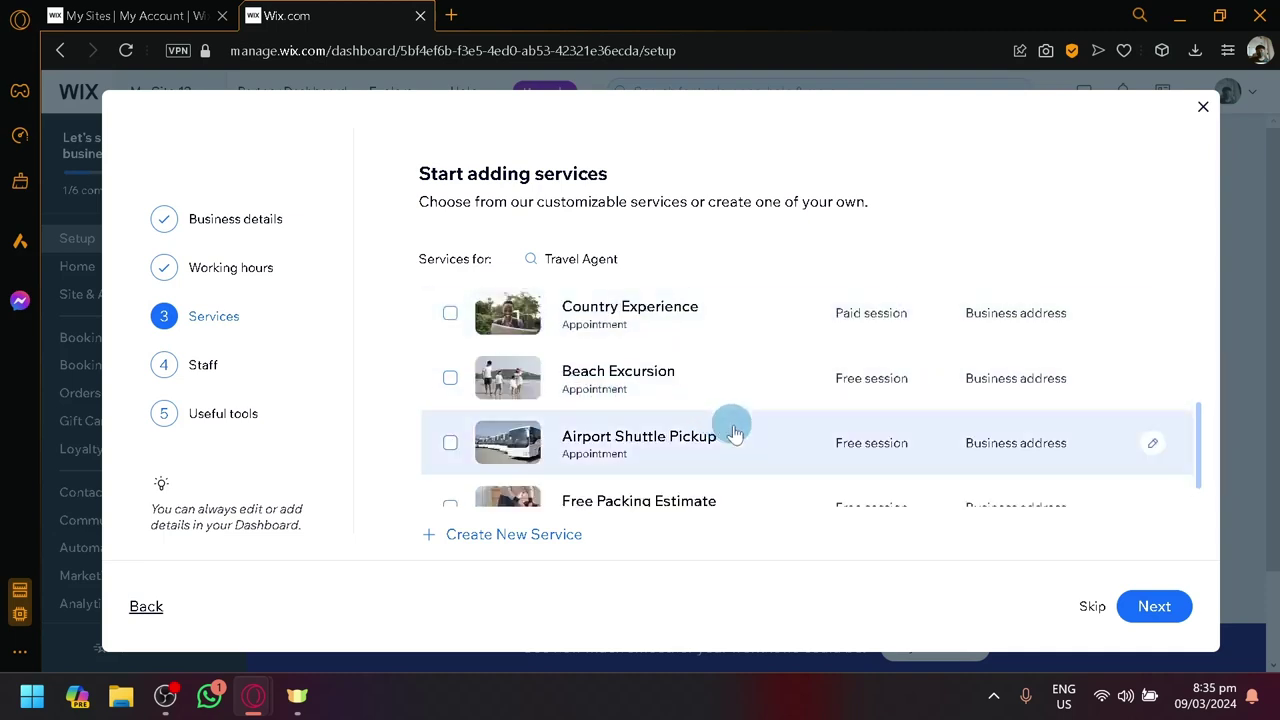
{"action": "left_click", "coordinate": [450, 442]}
{"action": "scroll", "coordinate": [643, 446], "scroll_direction": "down", "scroll_amount": 1}
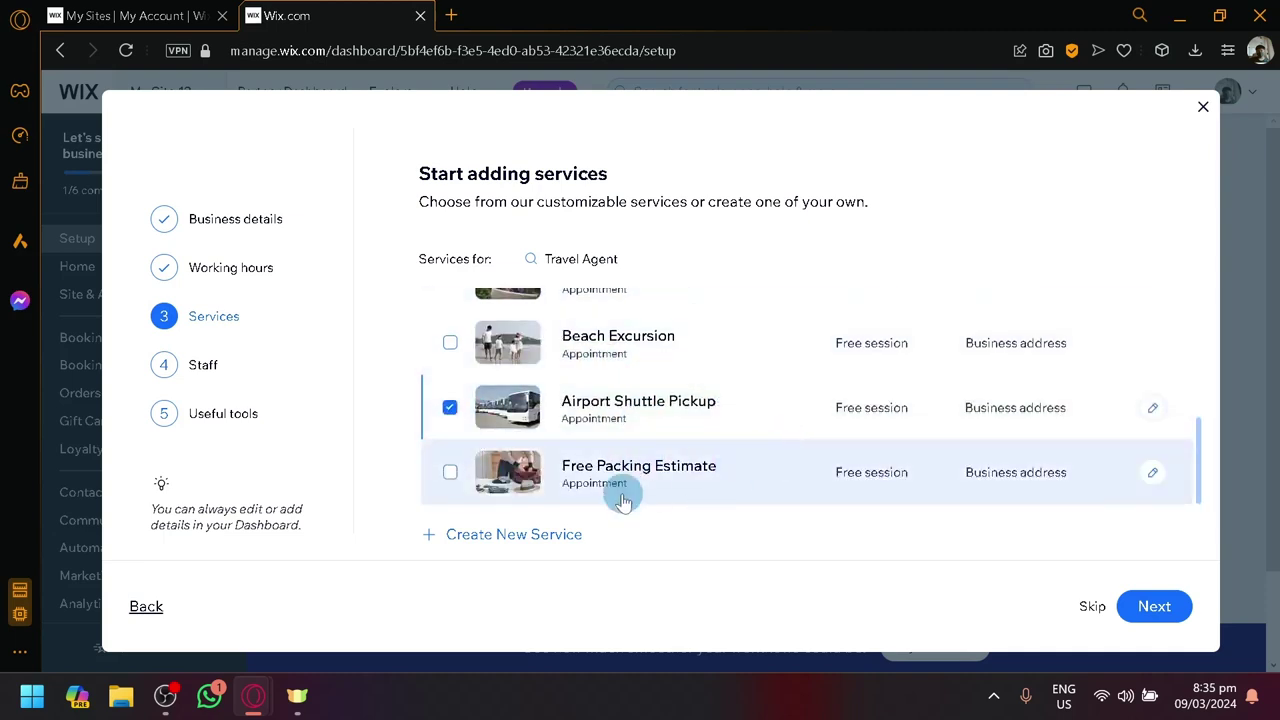
{"action": "scroll", "coordinate": [714, 487], "scroll_direction": "up", "scroll_amount": 5}
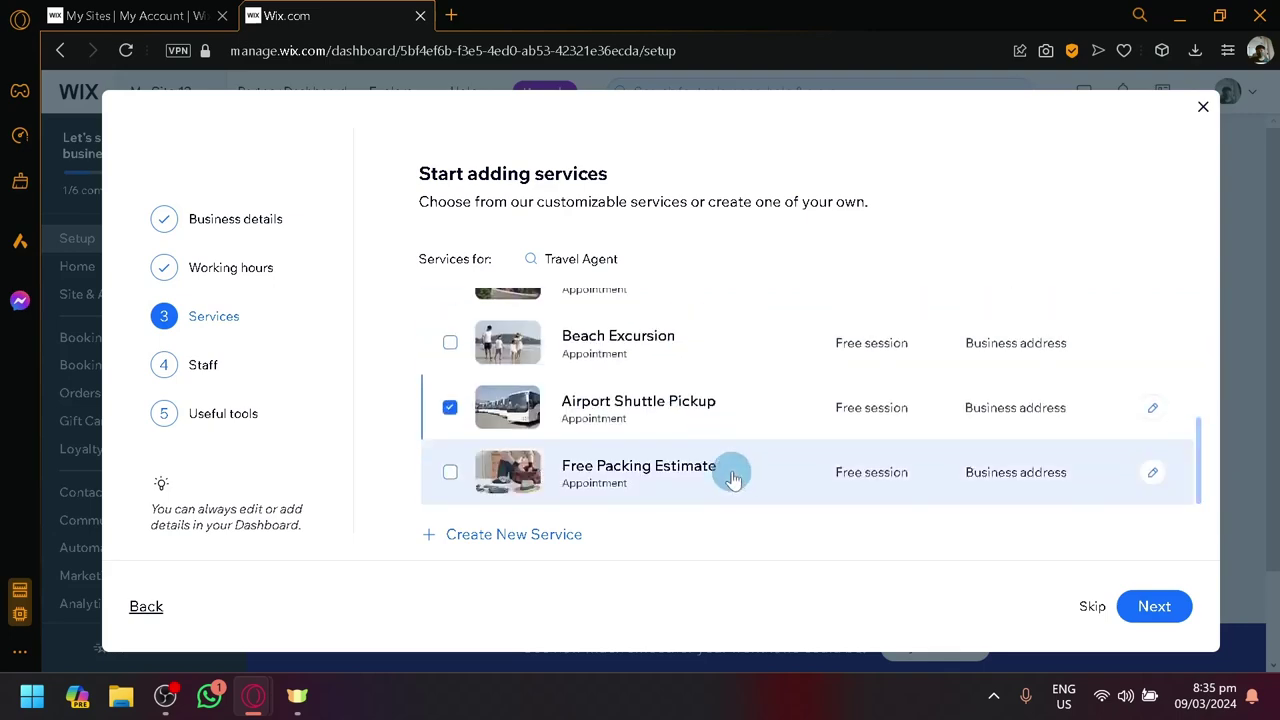
{"action": "scroll", "coordinate": [737, 466], "scroll_direction": "down", "scroll_amount": 2}
{"action": "scroll", "coordinate": [738, 473], "scroll_direction": "up", "scroll_amount": 2}
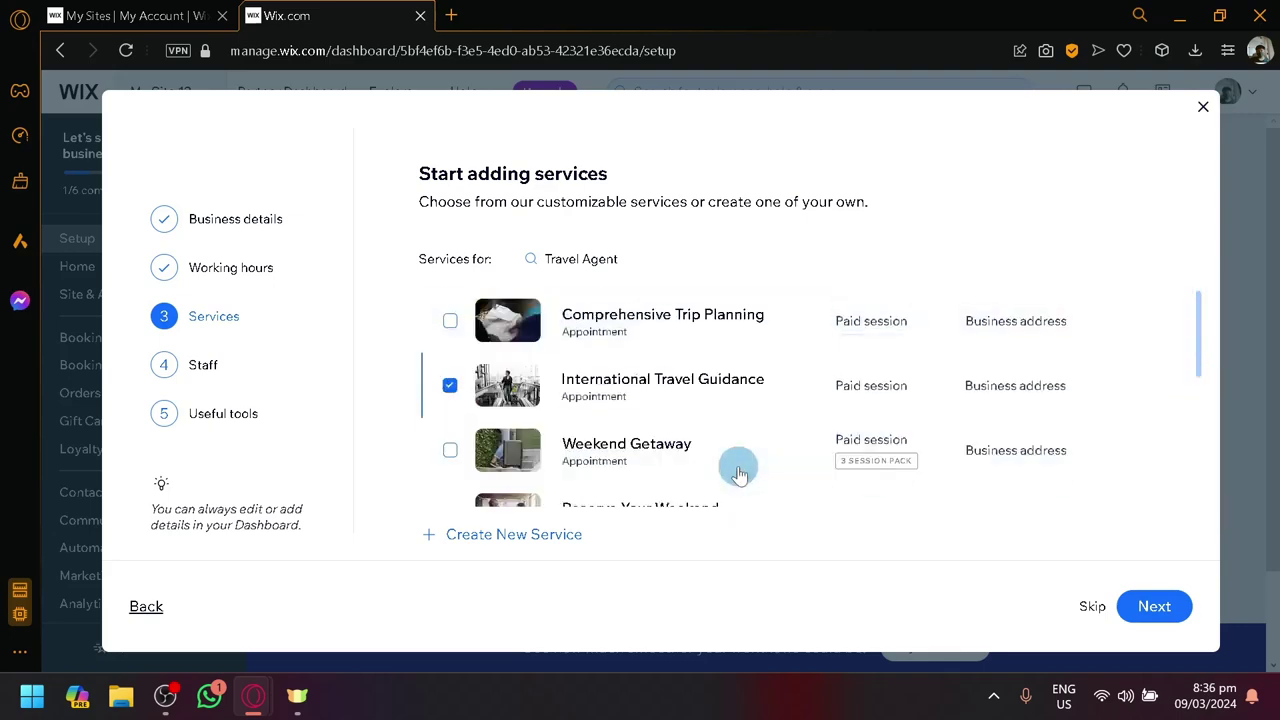
{"action": "scroll", "coordinate": [738, 473], "scroll_direction": "down", "scroll_amount": 4}
{"action": "scroll", "coordinate": [738, 473], "scroll_direction": "up", "scroll_amount": 4}
{"action": "scroll", "coordinate": [738, 473], "scroll_direction": "down", "scroll_amount": 2}
{"action": "scroll", "coordinate": [737, 466], "scroll_direction": "up", "scroll_amount": 2}
{"action": "scroll", "coordinate": [737, 466], "scroll_direction": "down", "scroll_amount": 5}
{"action": "left_click", "coordinate": [1165, 608]}
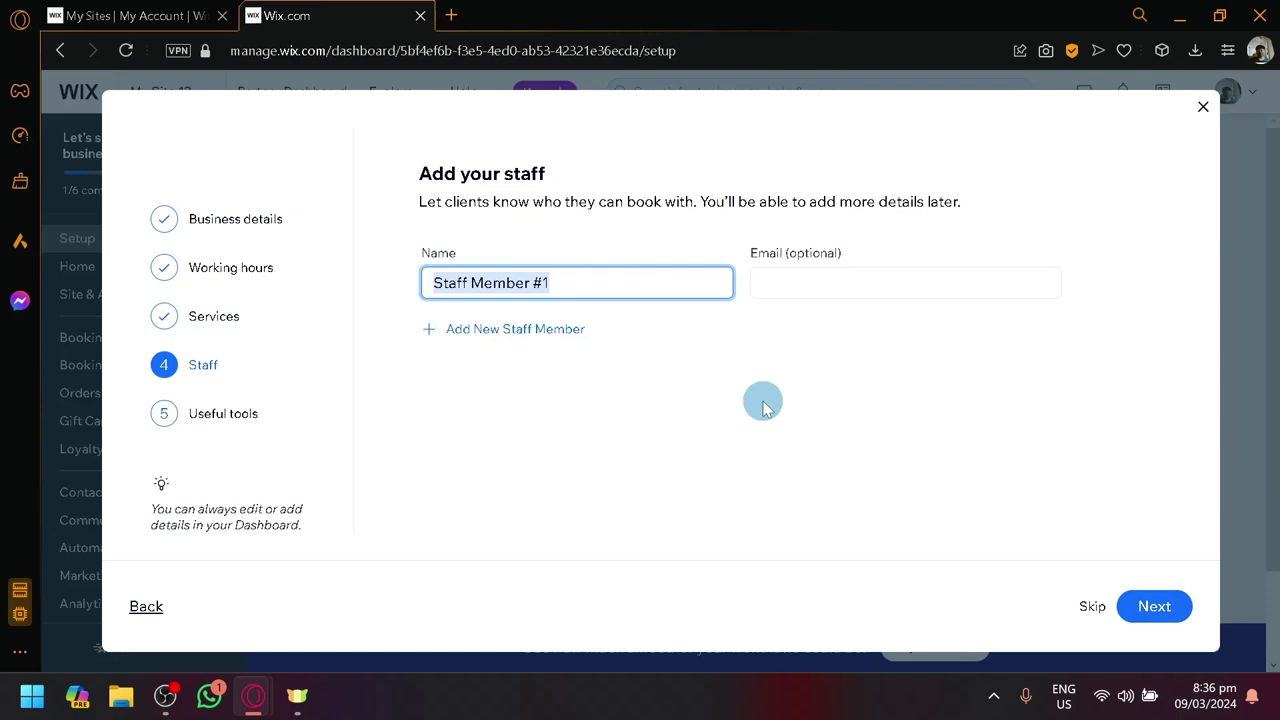
Replace 'Staff Member #1' with the staff member's name.
{"action": "type", "text": "Jade Sarah"}
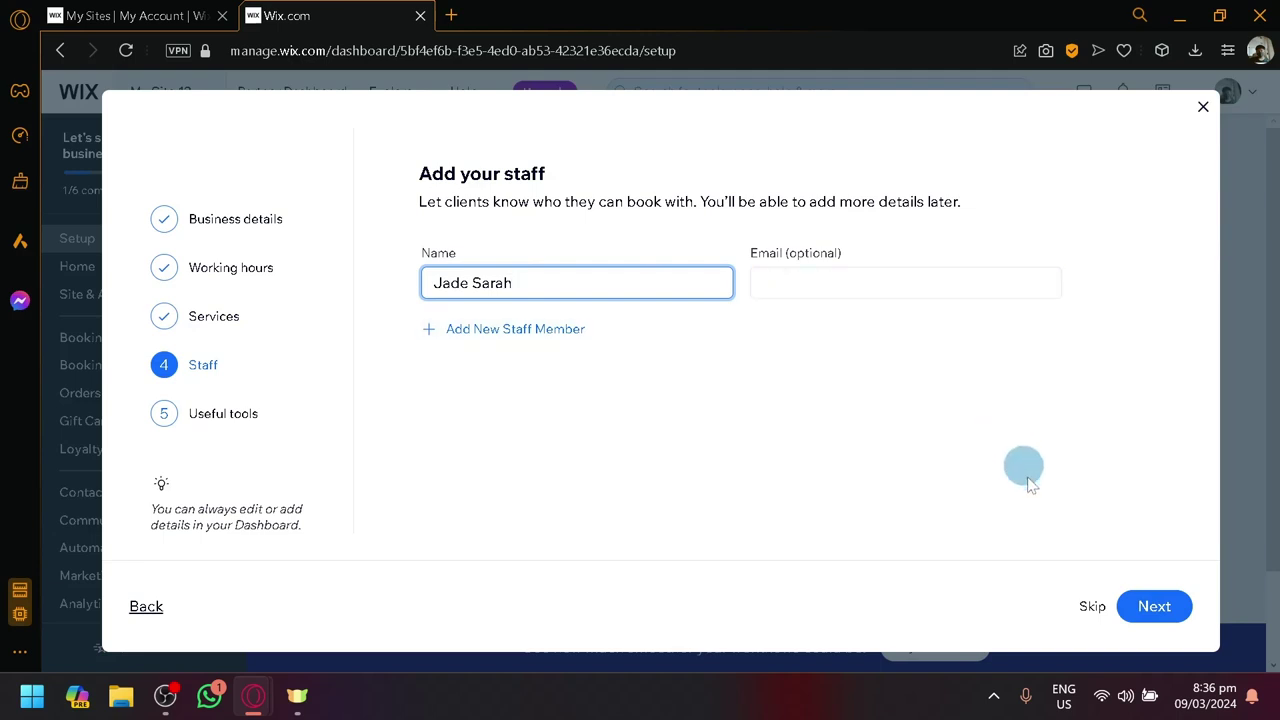
Select online payments, in-person payments and automated email/SMS reminders as tools, then finish setup.
{"action": "left_click", "coordinate": [1155, 612]}
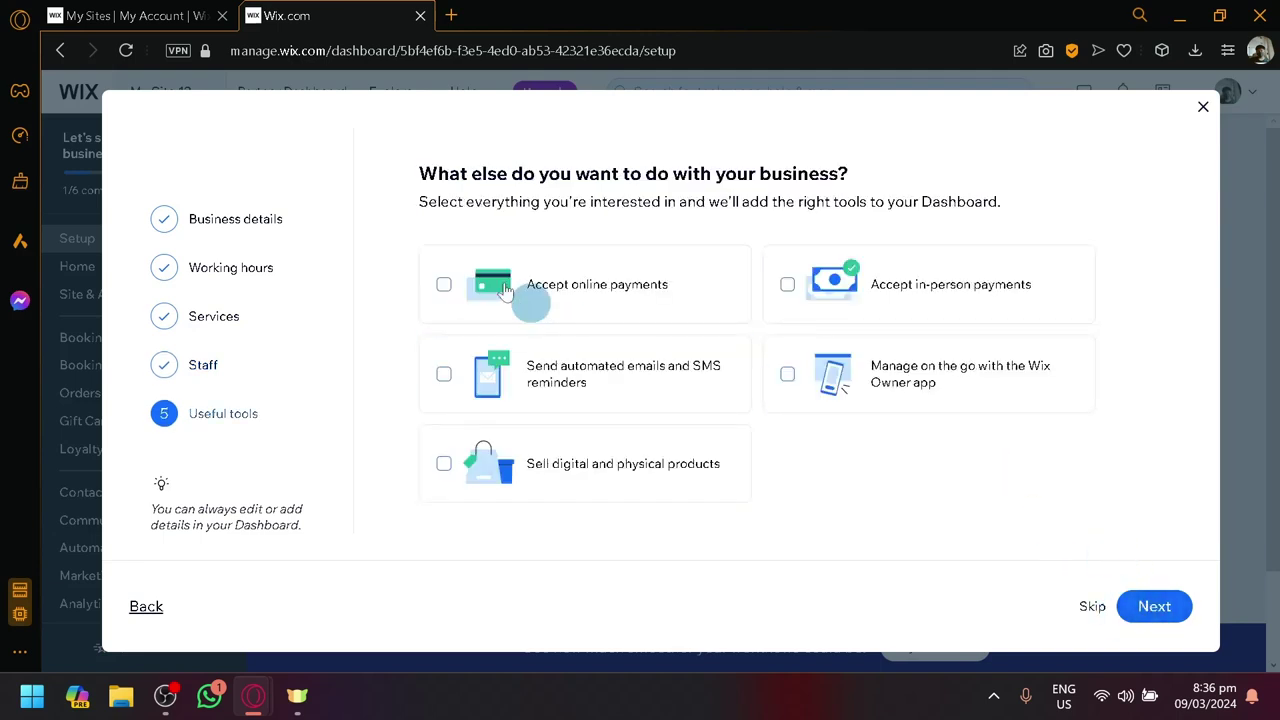
{"action": "left_click", "coordinate": [444, 287]}
{"action": "left_click", "coordinate": [850, 298]}
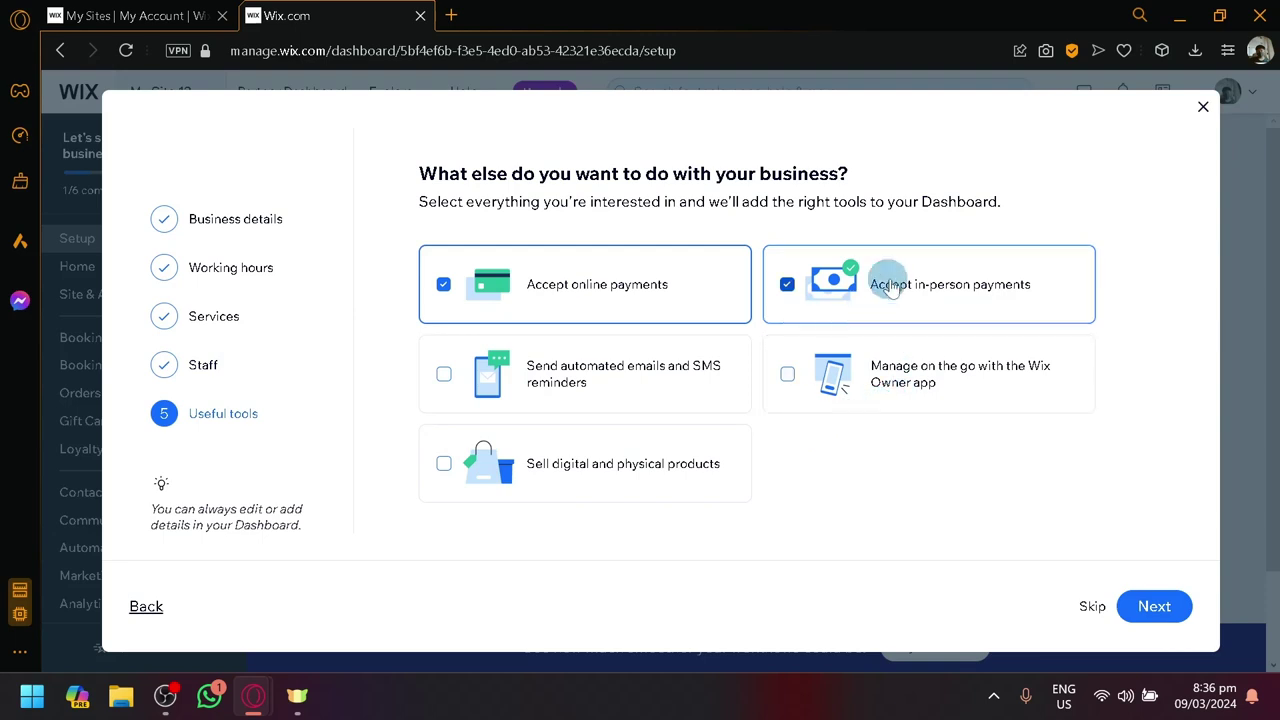
{"action": "left_click", "coordinate": [443, 397]}
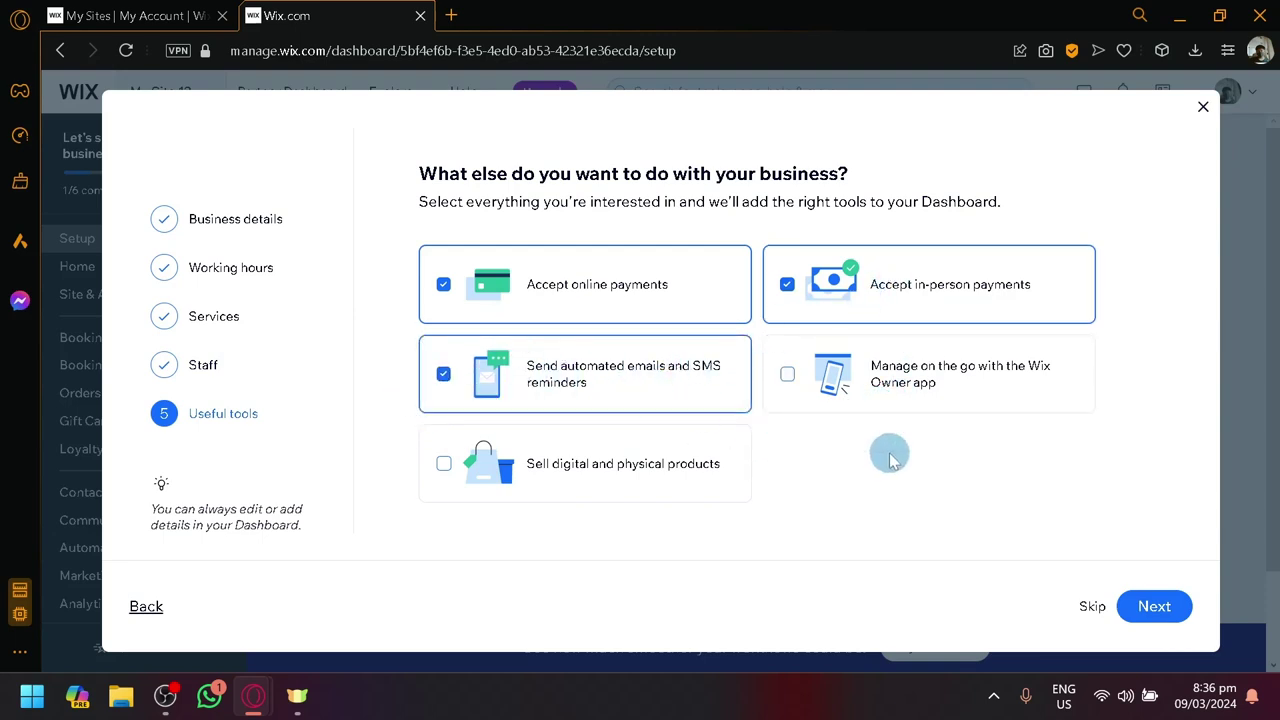
{"action": "left_click", "coordinate": [1150, 607]}
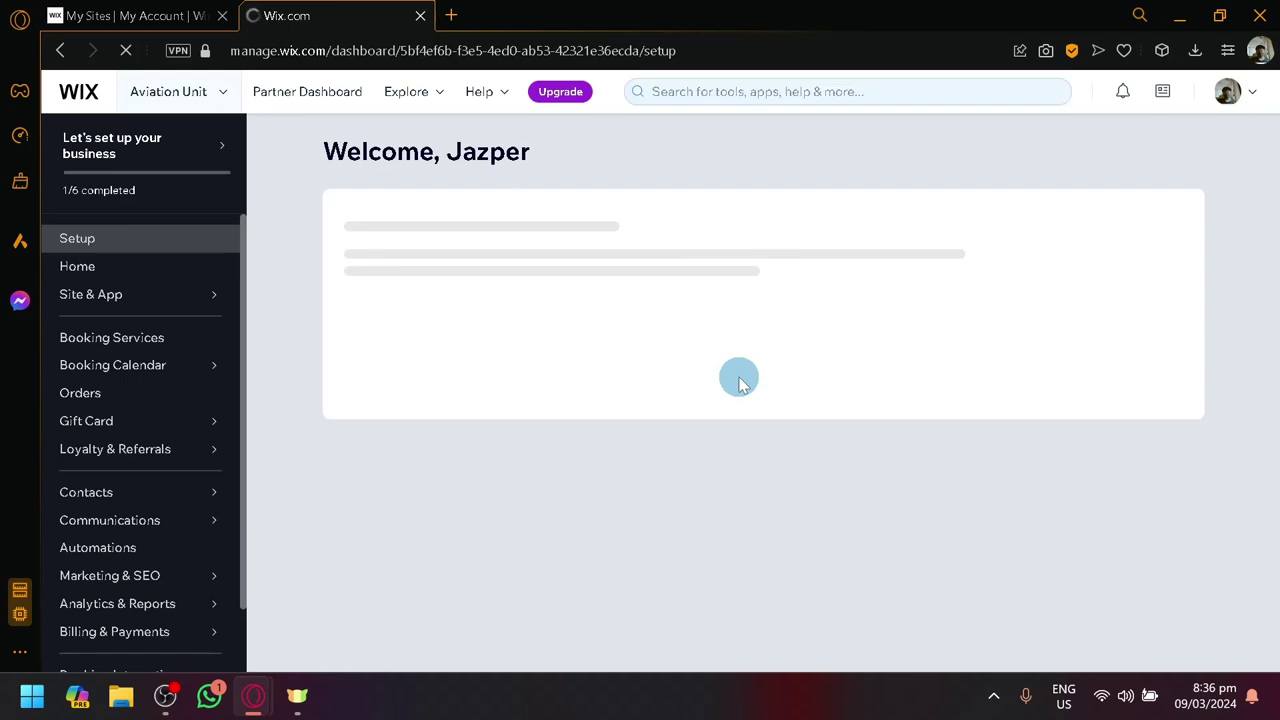
Expand the custom domain task in the dashboard checklist, then go to Add Service.
{"action": "left_click", "coordinate": [738, 378]}
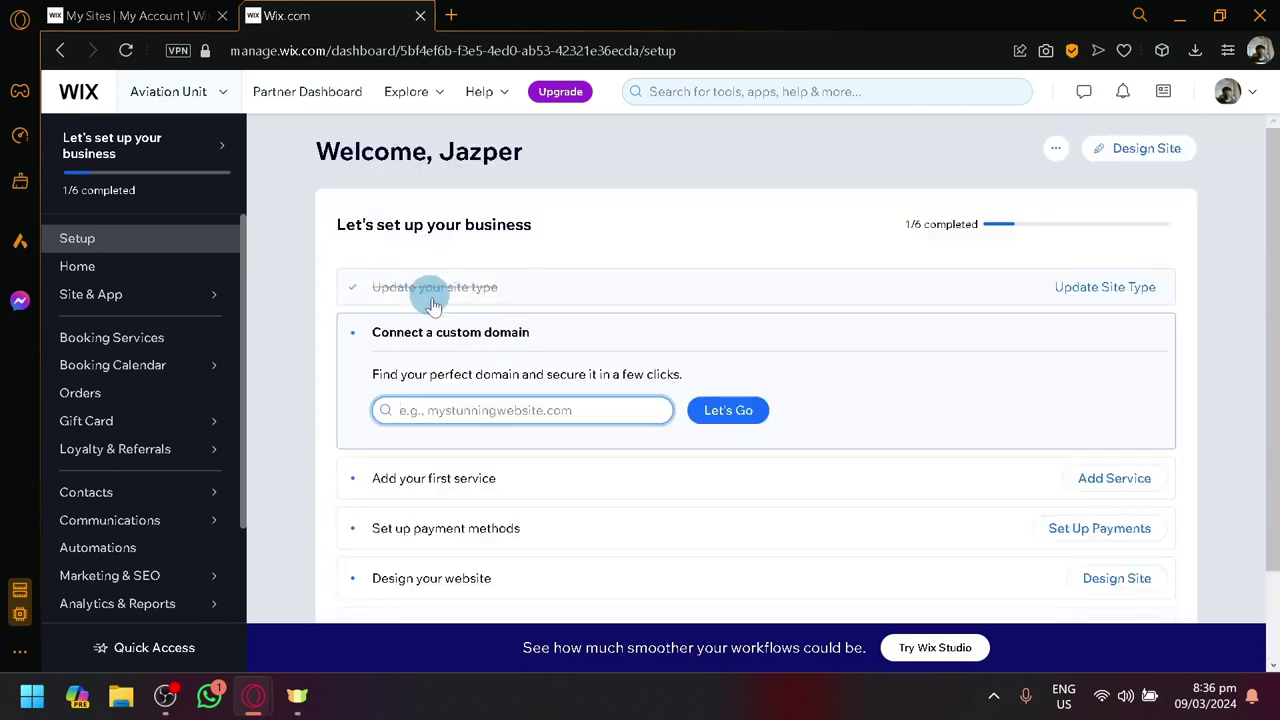
{"action": "scroll", "coordinate": [503, 366], "scroll_direction": "down", "scroll_amount": 1}
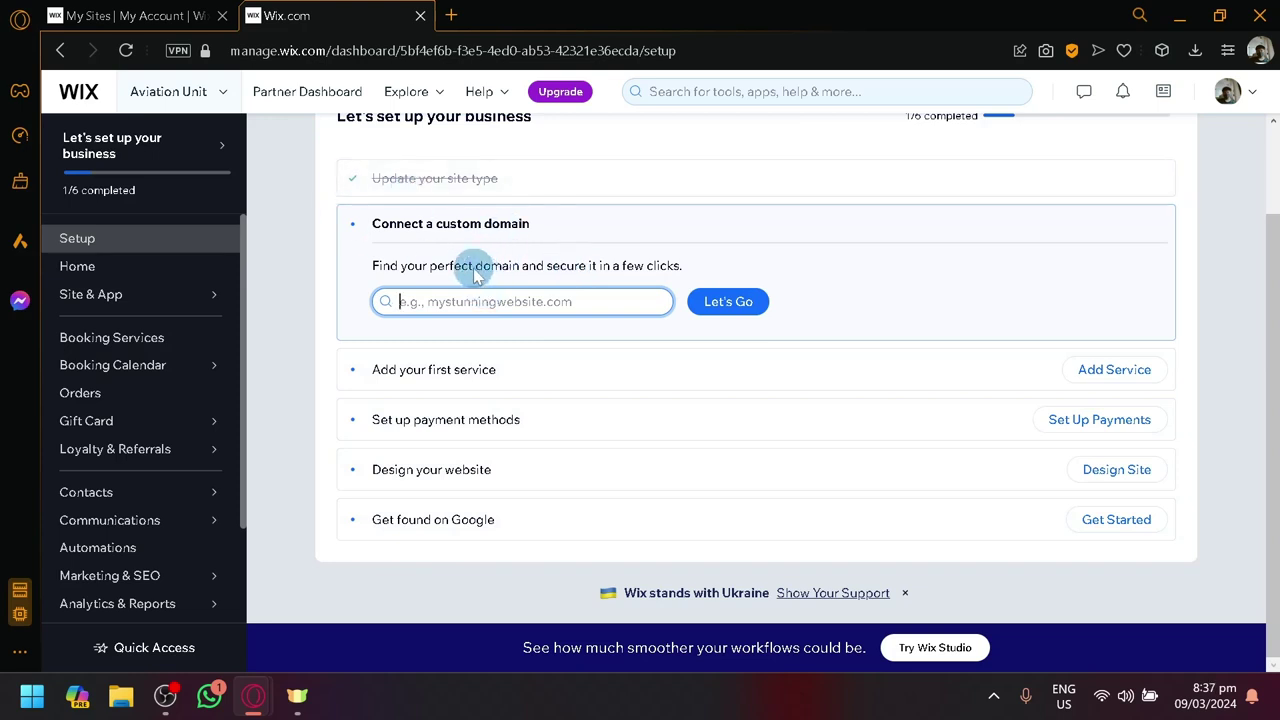
{"action": "left_click", "coordinate": [1072, 365]}
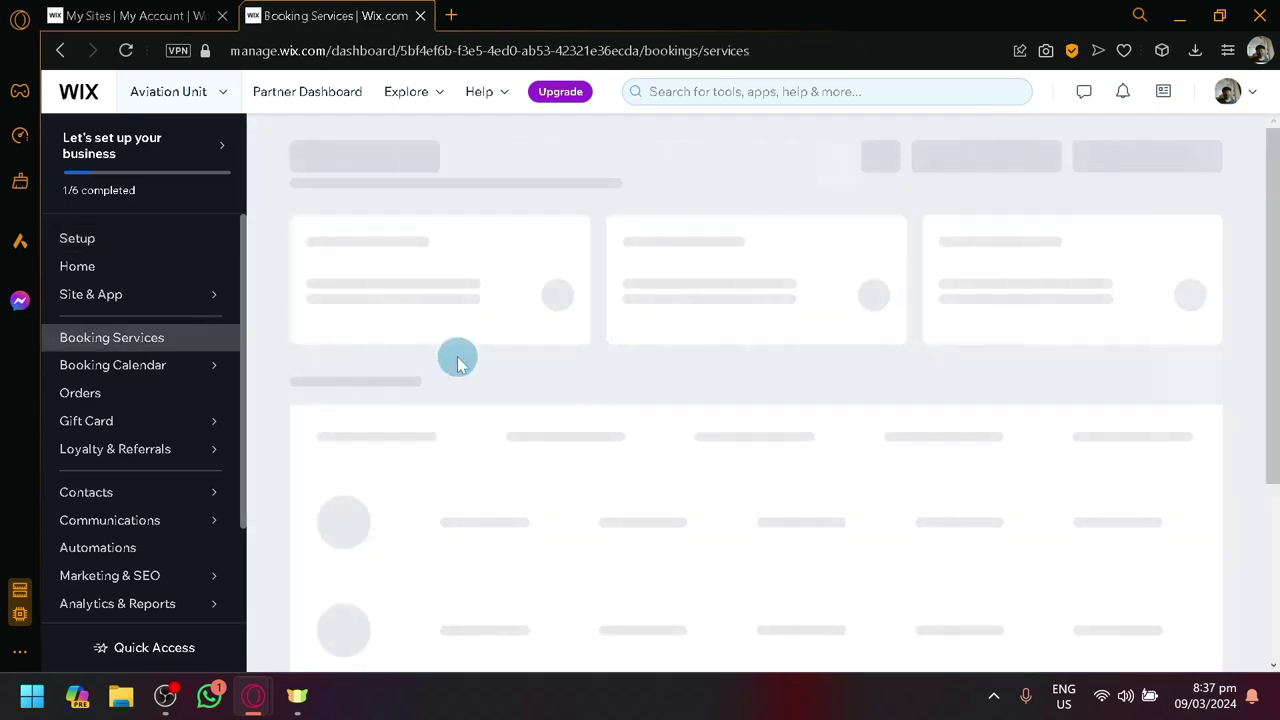
Review the two existing booking services, then open Add a New Service.
{"action": "scroll", "coordinate": [458, 360], "scroll_direction": "down", "scroll_amount": 3}
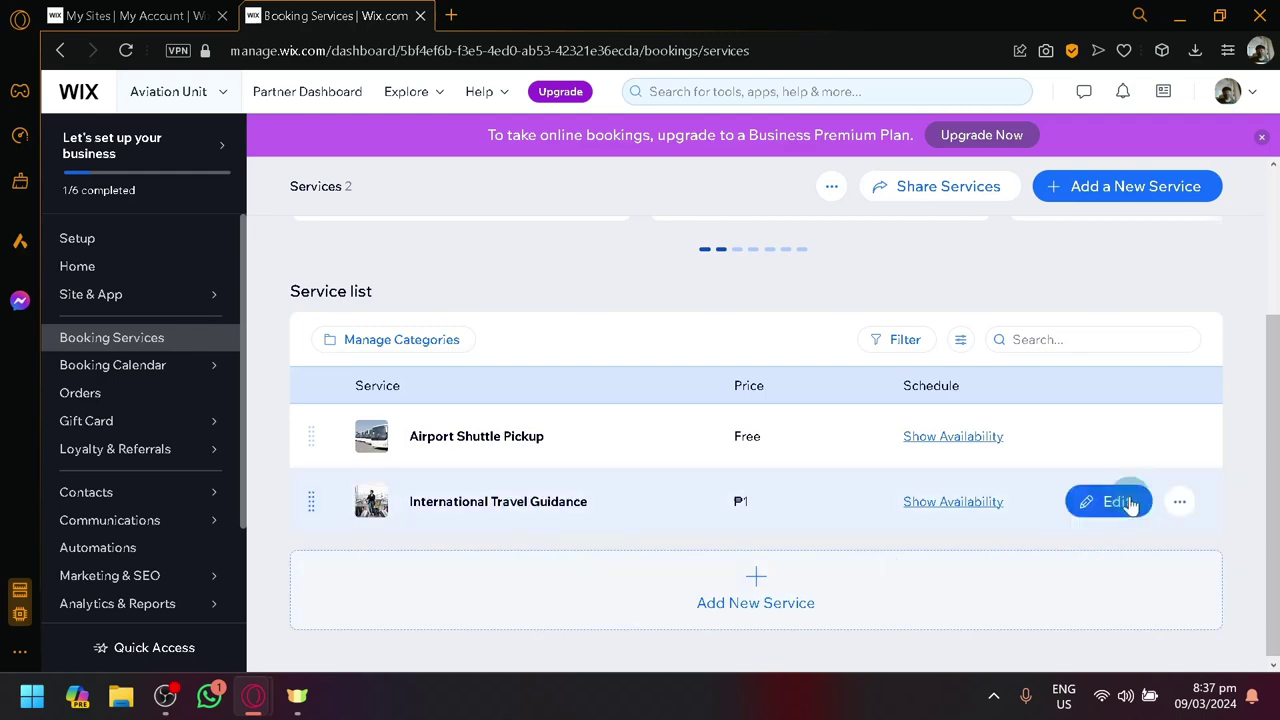
{"action": "scroll", "coordinate": [1151, 471], "scroll_direction": "up", "scroll_amount": 2}
{"action": "scroll", "coordinate": [1155, 478], "scroll_direction": "down", "scroll_amount": 1}
{"action": "scroll", "coordinate": [1150, 475], "scroll_direction": "up", "scroll_amount": 2}
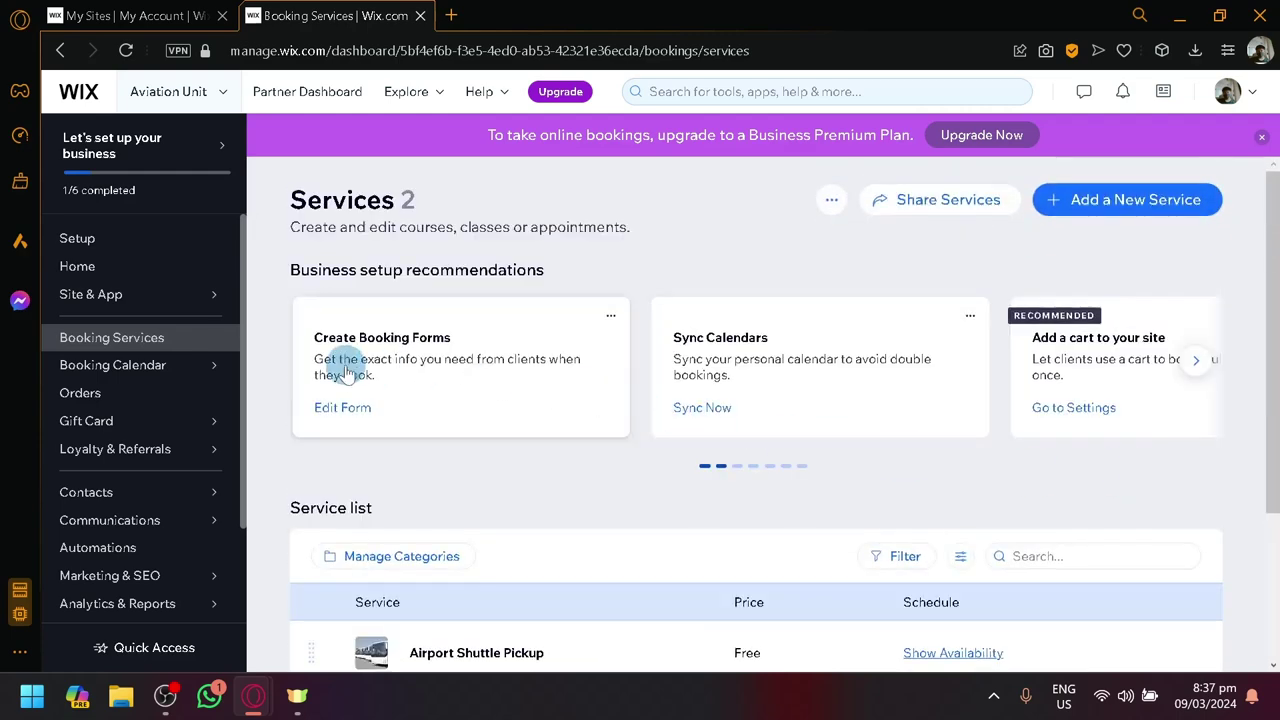
{"action": "left_click", "coordinate": [1135, 203]}
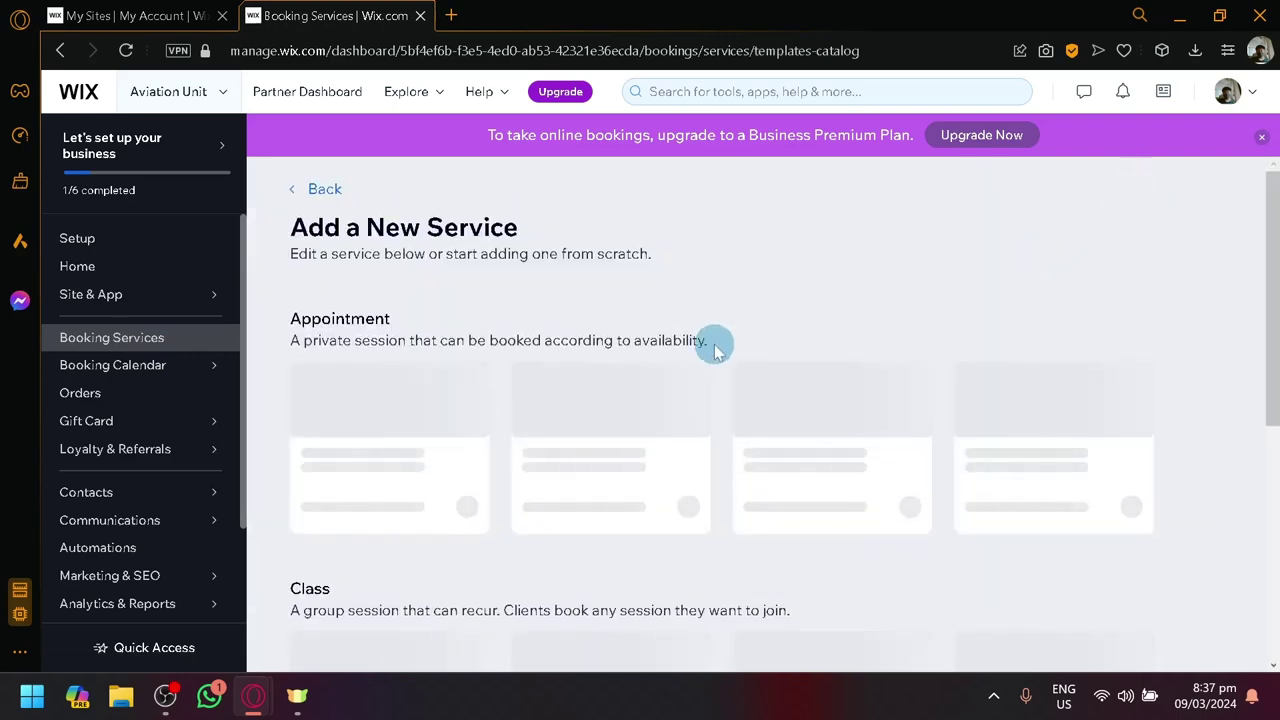
Browse the Appointment and Class templates, go back, and open the Booking Calendar.
{"action": "scroll", "coordinate": [449, 415], "scroll_direction": "down", "scroll_amount": 2}
{"action": "scroll", "coordinate": [457, 323], "scroll_direction": "down", "scroll_amount": 4}
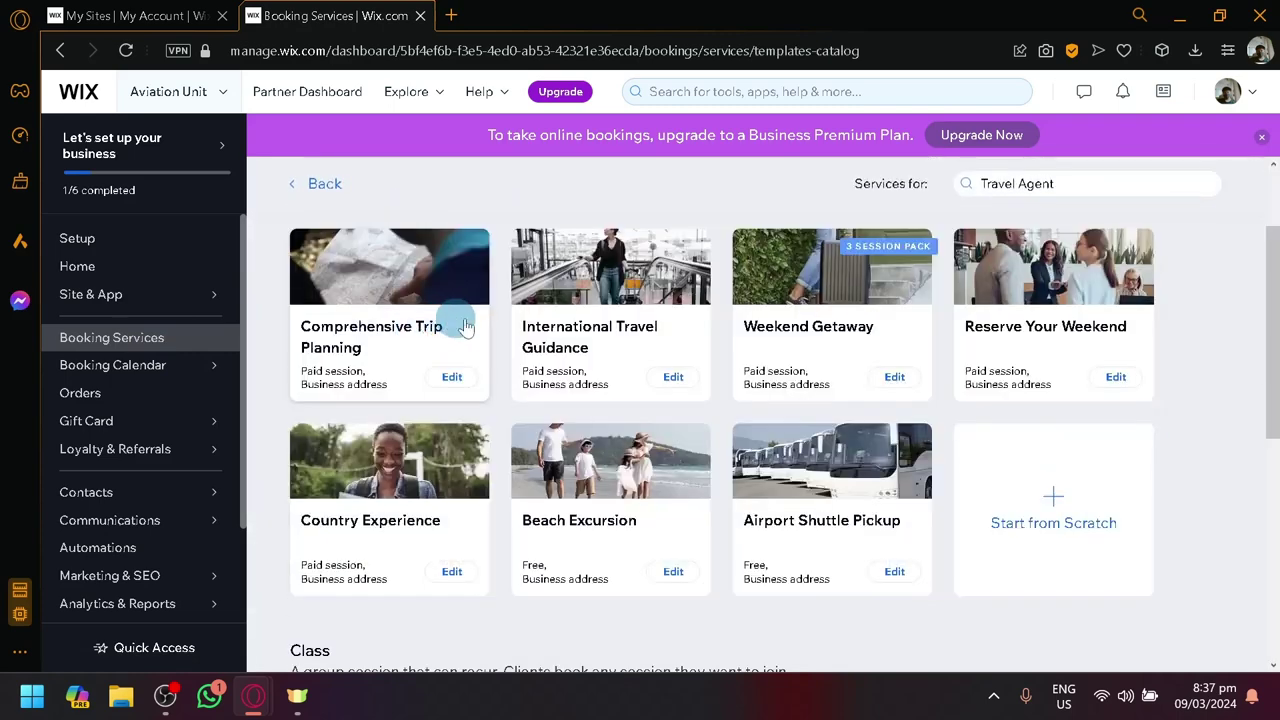
{"action": "scroll", "coordinate": [1103, 429], "scroll_direction": "up", "scroll_amount": 1}
{"action": "scroll", "coordinate": [1143, 508], "scroll_direction": "down", "scroll_amount": 1}
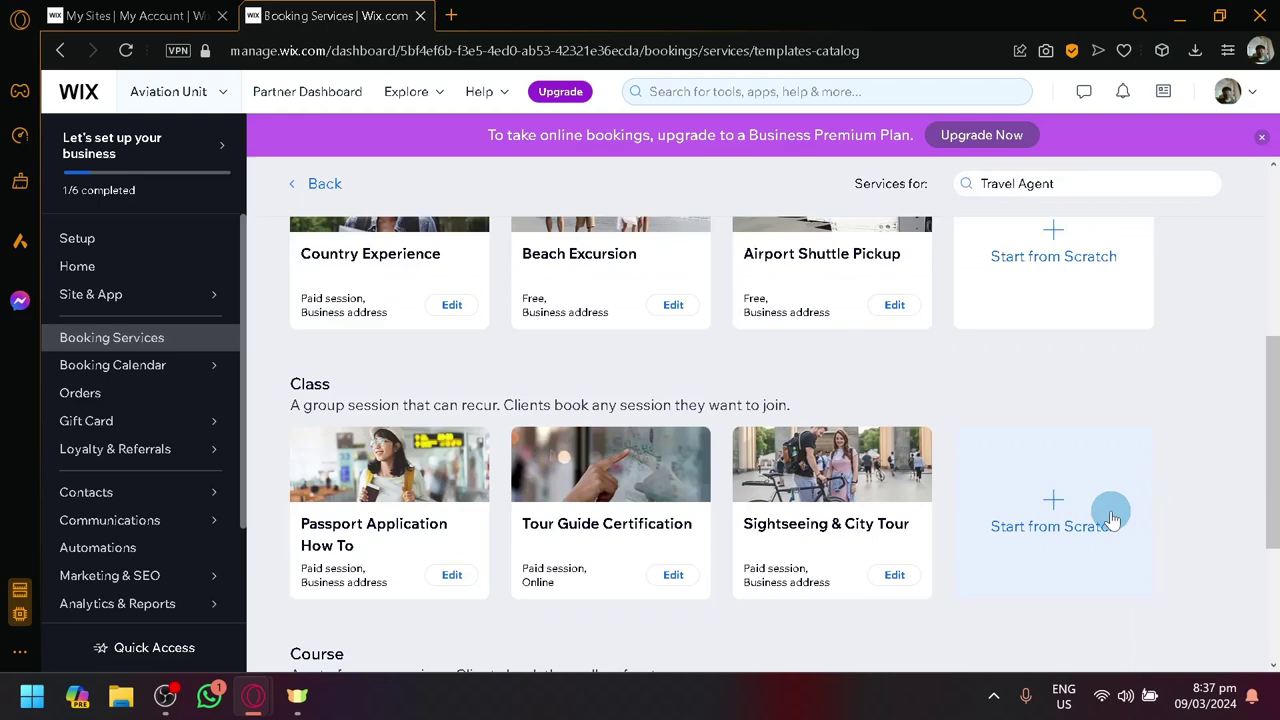
{"action": "scroll", "coordinate": [565, 410], "scroll_direction": "down", "scroll_amount": 1}
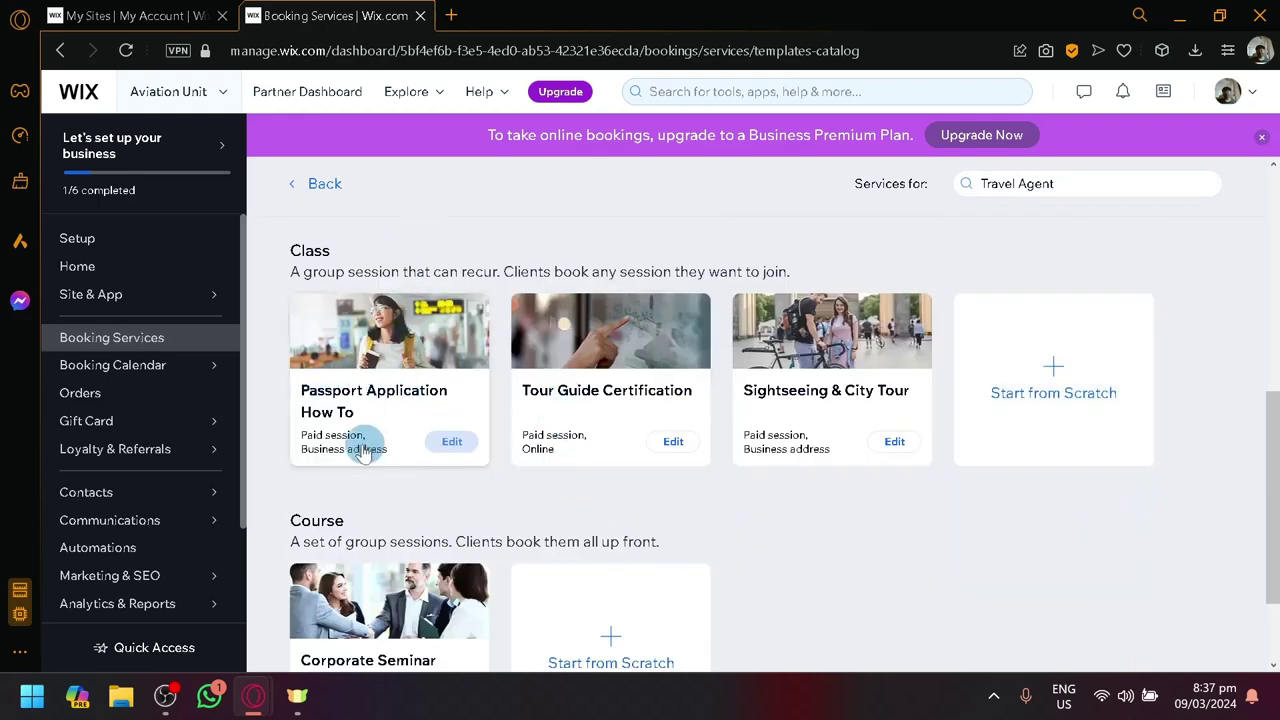
{"action": "scroll", "coordinate": [390, 465], "scroll_direction": "down", "scroll_amount": 1}
{"action": "scroll", "coordinate": [491, 483], "scroll_direction": "up", "scroll_amount": 3}
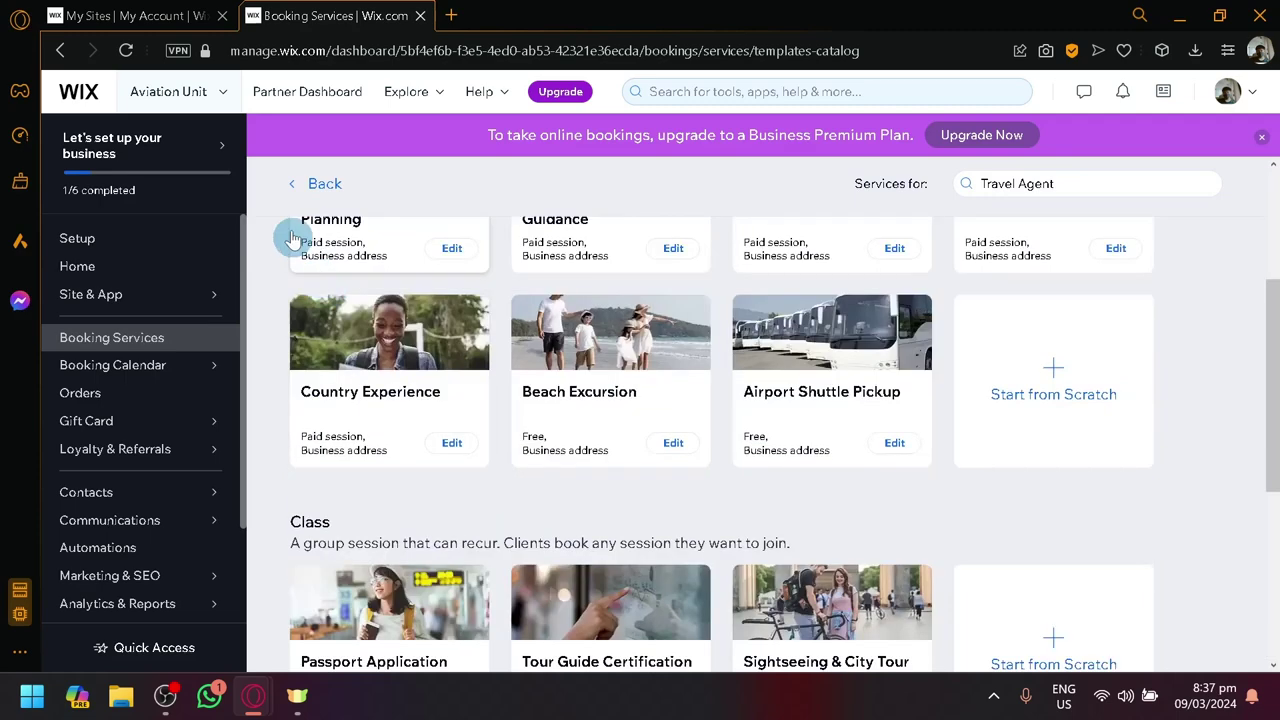
{"action": "left_click", "coordinate": [300, 190]}
{"action": "mouse_move", "coordinate": [126, 363]}
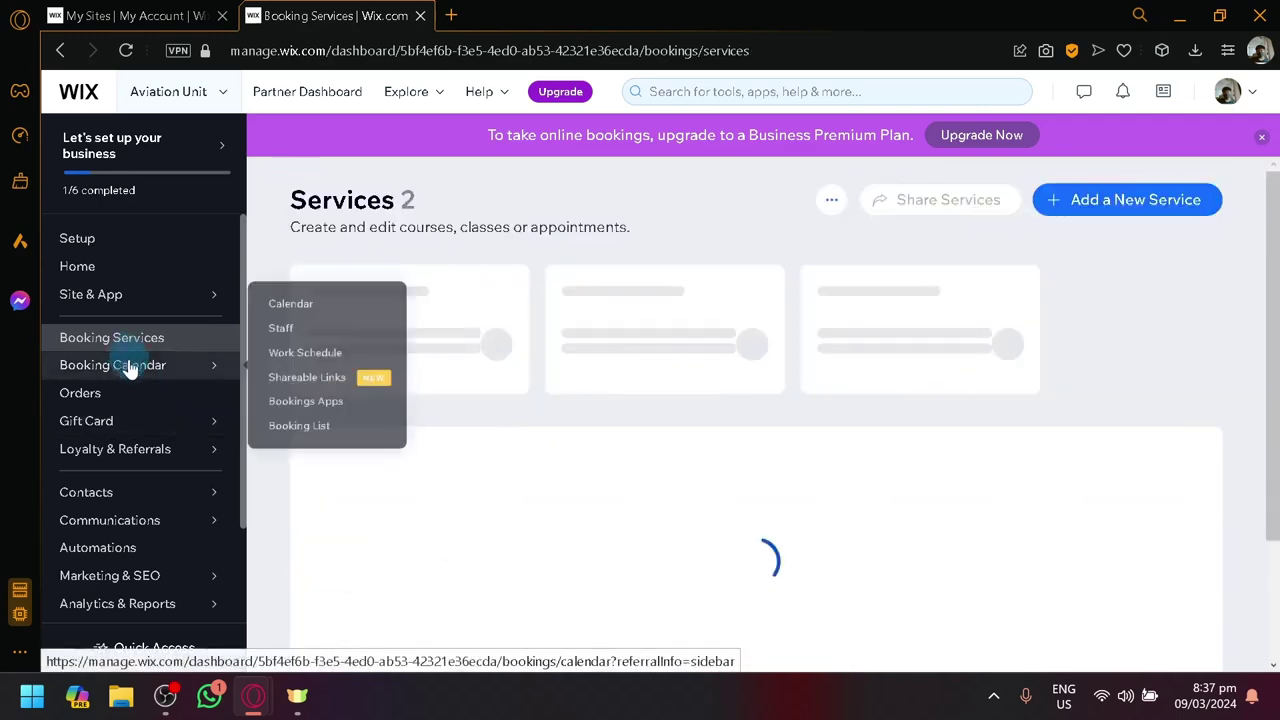
{"action": "left_click", "coordinate": [128, 366]}
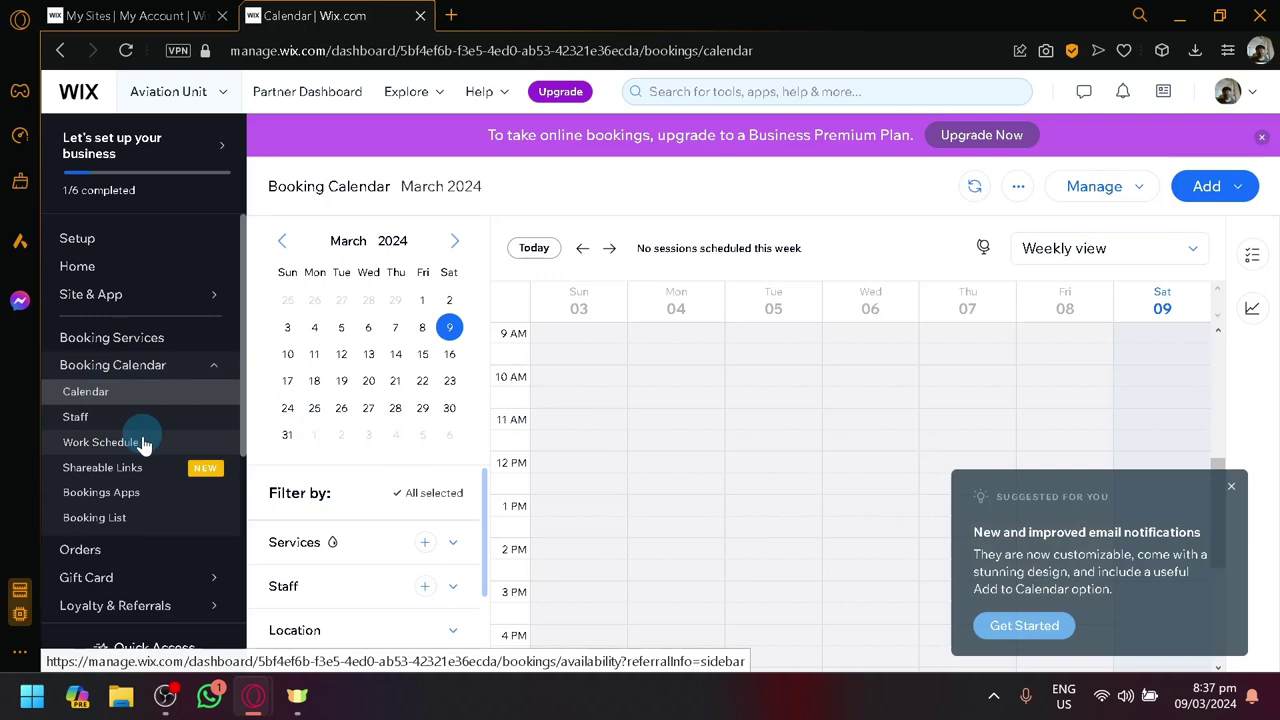
Open the dashboard Home page from Setup to view the free plan status, analytics and activity feed.
{"action": "scroll", "coordinate": [133, 448], "scroll_direction": "down", "scroll_amount": 2}
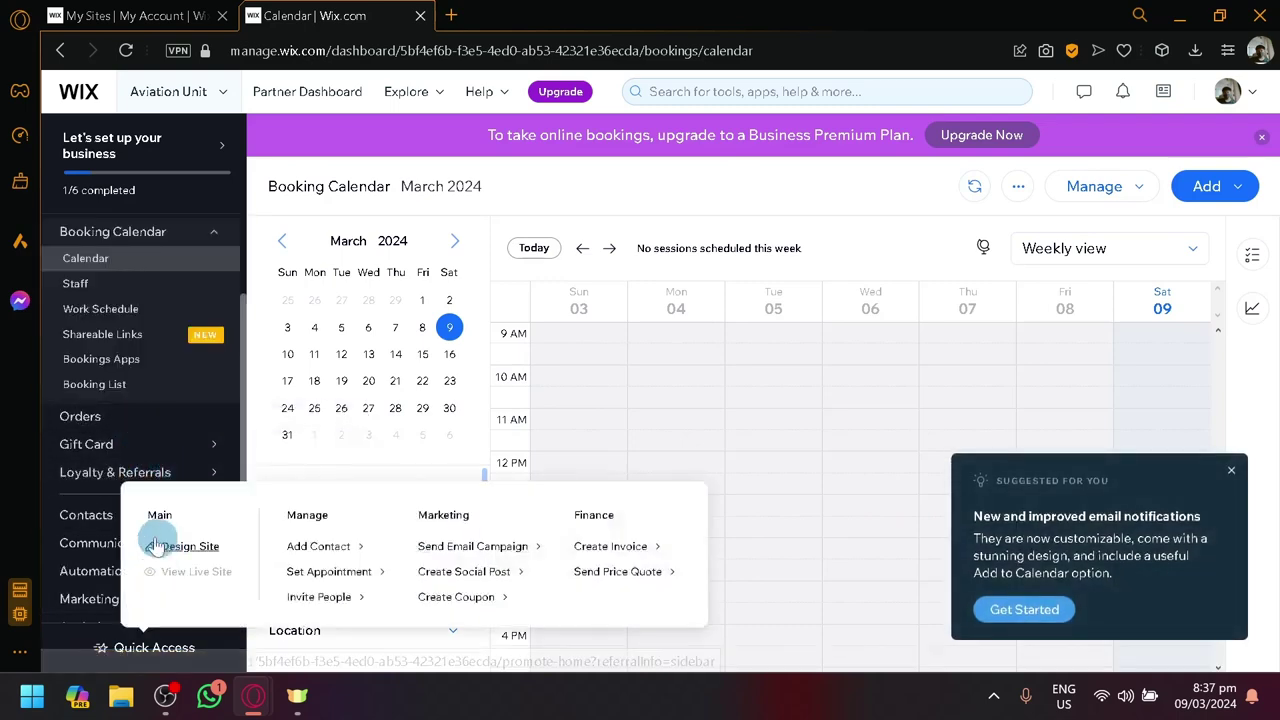
{"action": "scroll", "coordinate": [66, 523], "scroll_direction": "down", "scroll_amount": 2}
{"action": "scroll", "coordinate": [114, 414], "scroll_direction": "up", "scroll_amount": 4}
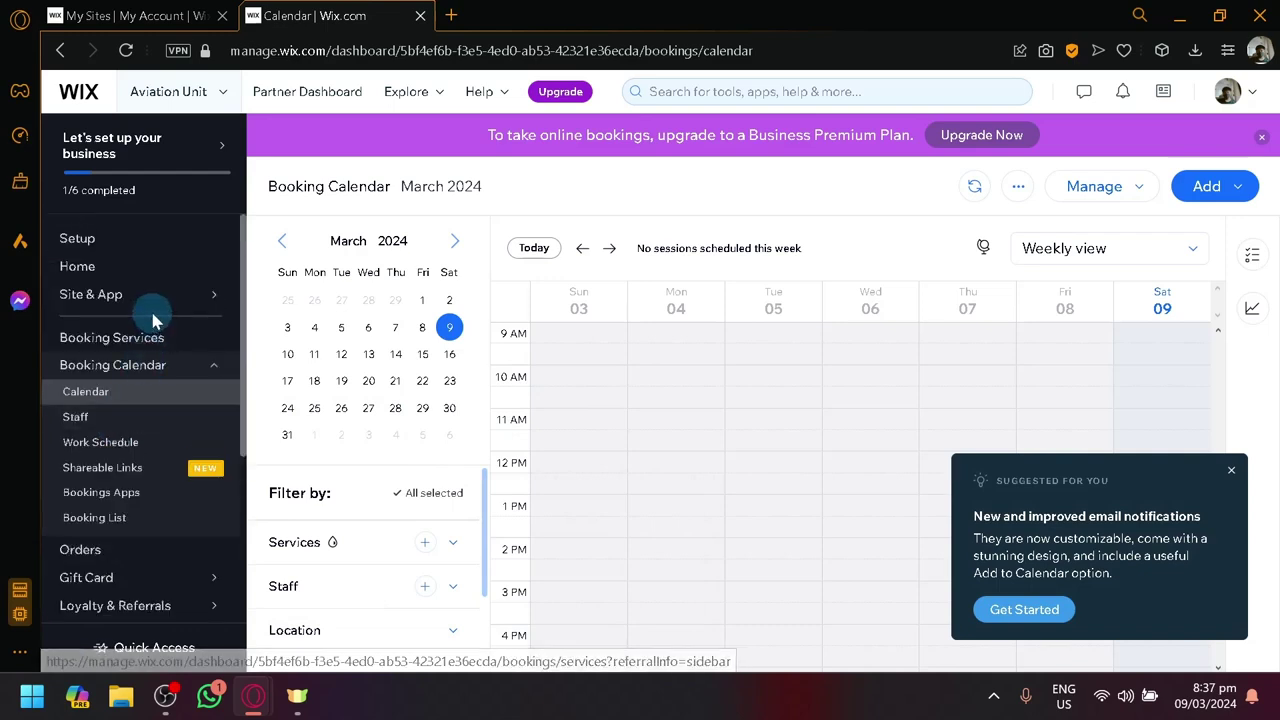
{"action": "left_click", "coordinate": [143, 244]}
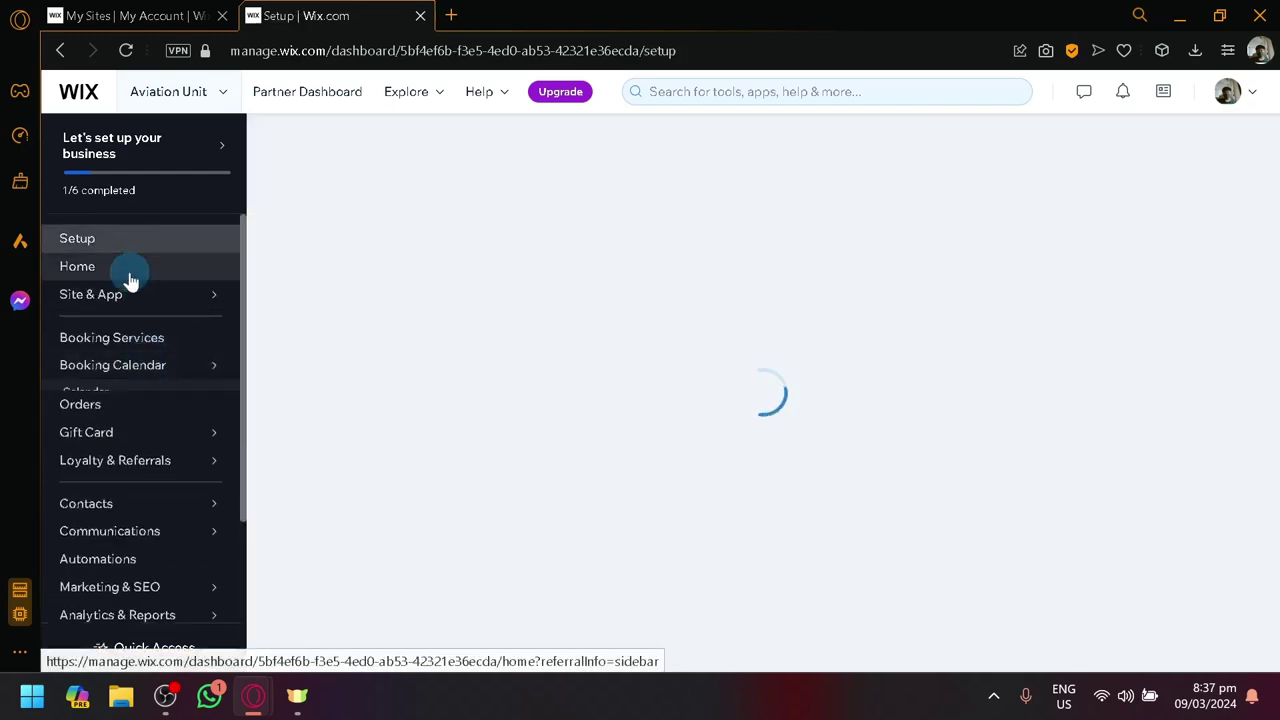
{"action": "left_click", "coordinate": [129, 274]}
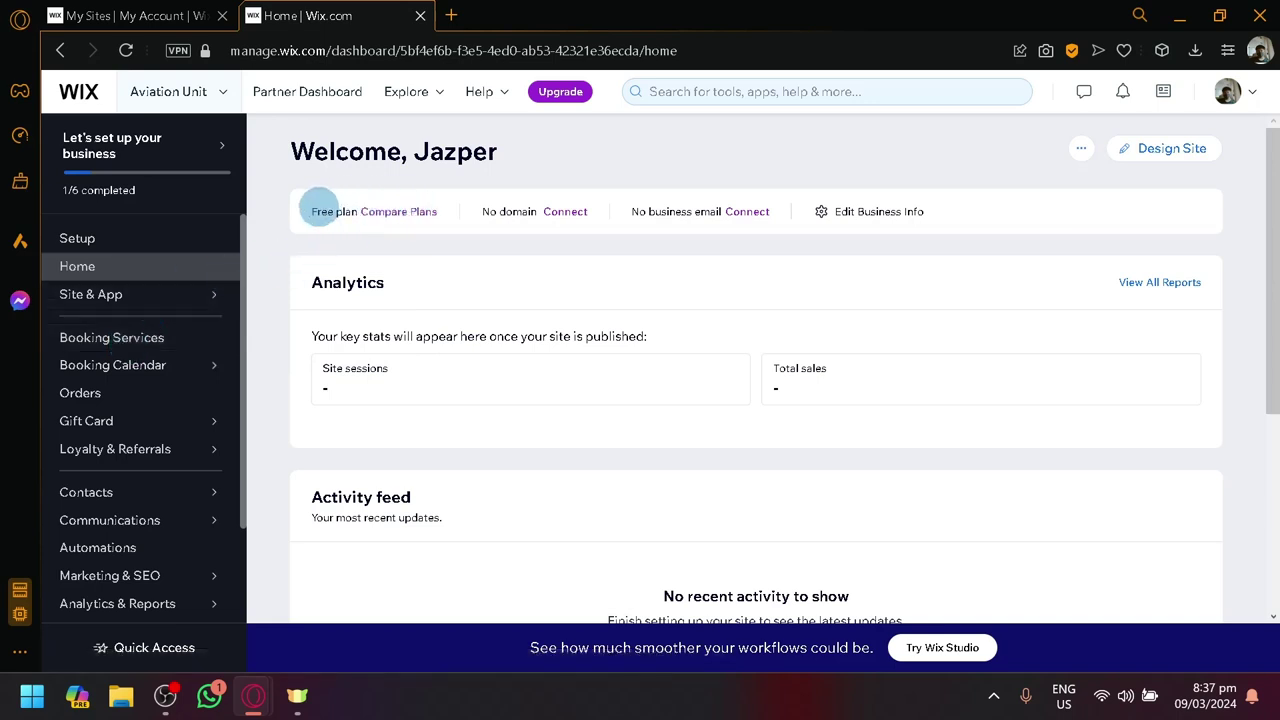
{"action": "left_click_drag", "start_coordinate": [305, 212], "coordinate": [360, 214]}
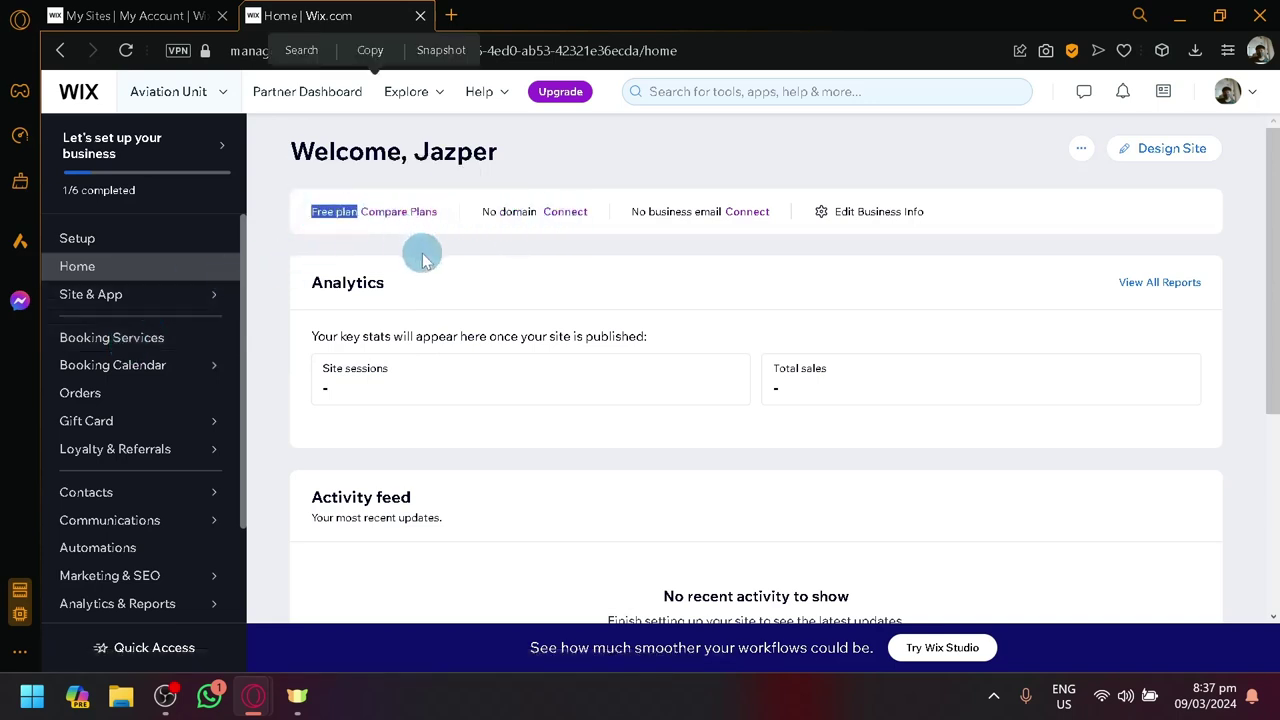
{"action": "scroll", "coordinate": [352, 297], "scroll_direction": "down", "scroll_amount": 3}
{"action": "scroll", "coordinate": [394, 297], "scroll_direction": "up", "scroll_amount": 5}
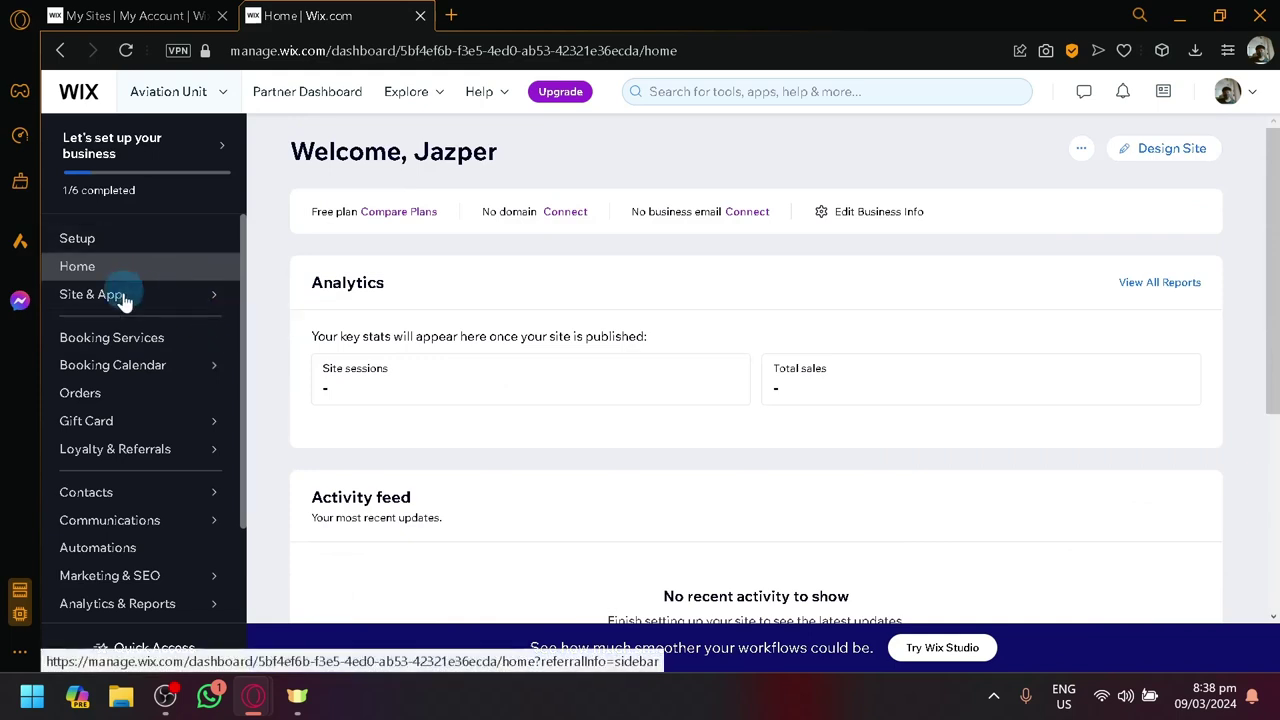
Go back to the Setup page and scroll to the 'Let's set up your business' checklist.
{"action": "mouse_move", "coordinate": [153, 289]}
{"action": "left_click", "coordinate": [254, 258]}
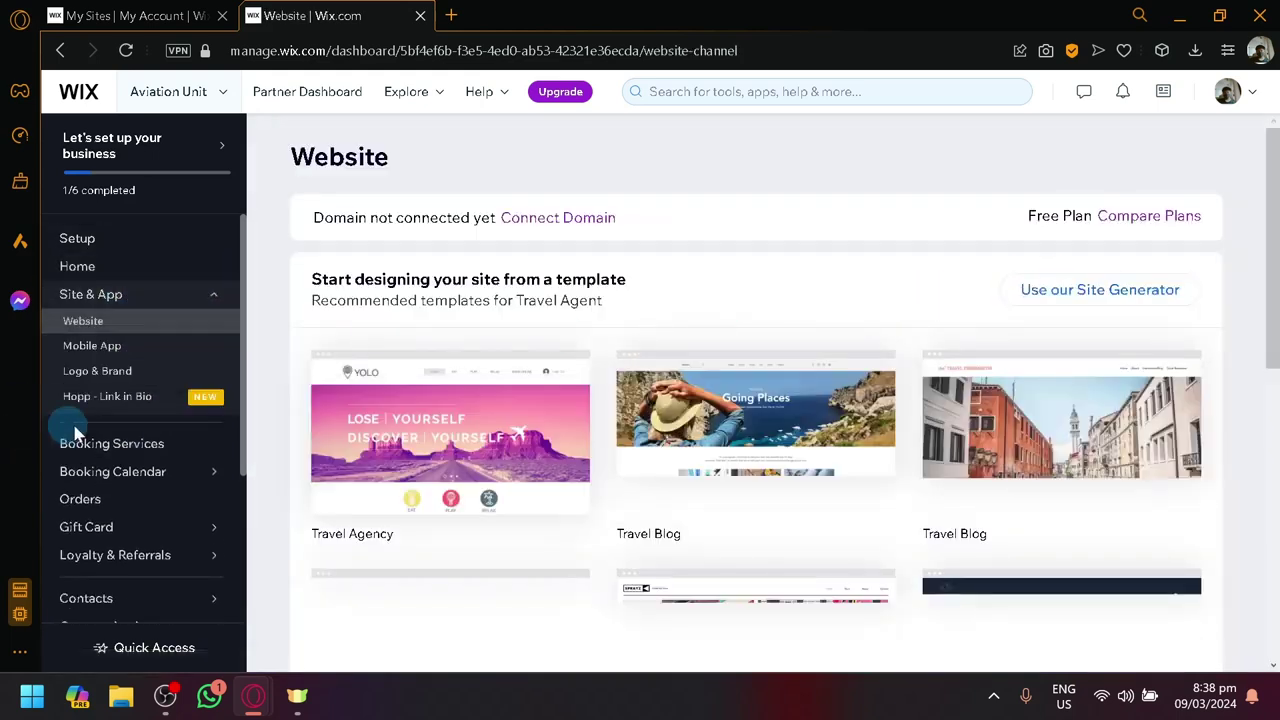
{"action": "left_click", "coordinate": [118, 250]}
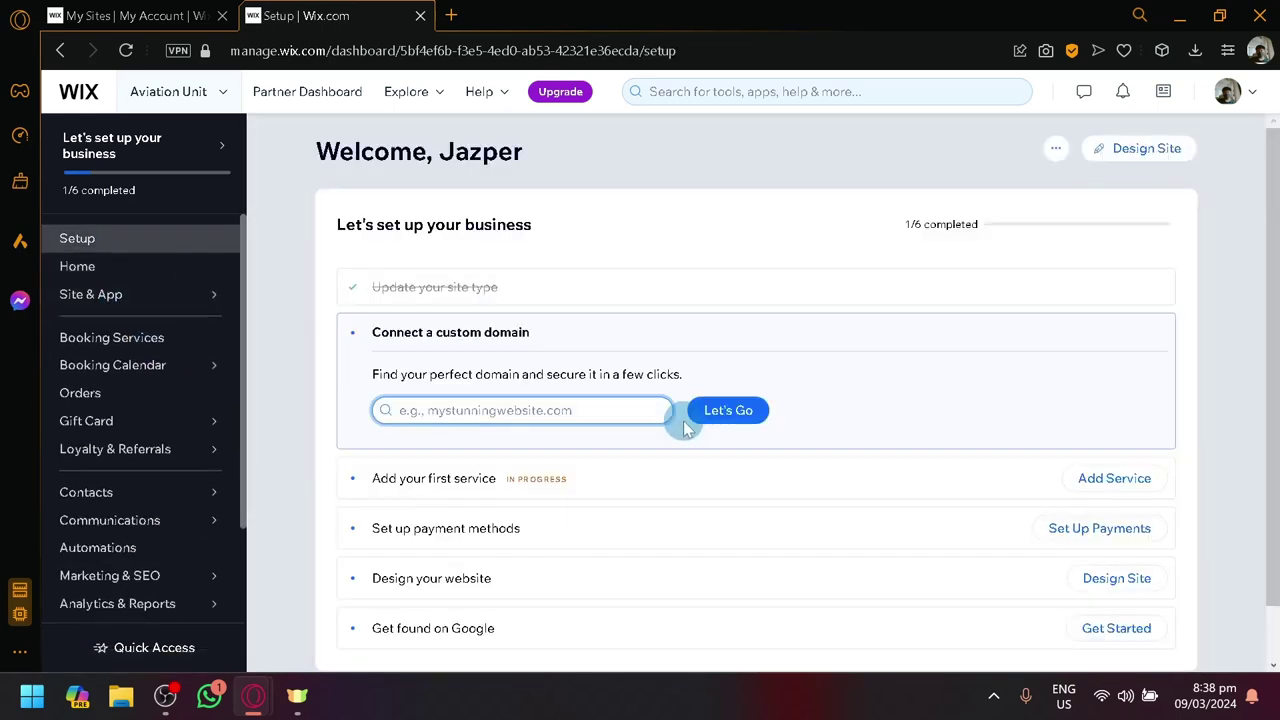
{"action": "scroll", "coordinate": [830, 430], "scroll_direction": "down", "scroll_amount": 1}
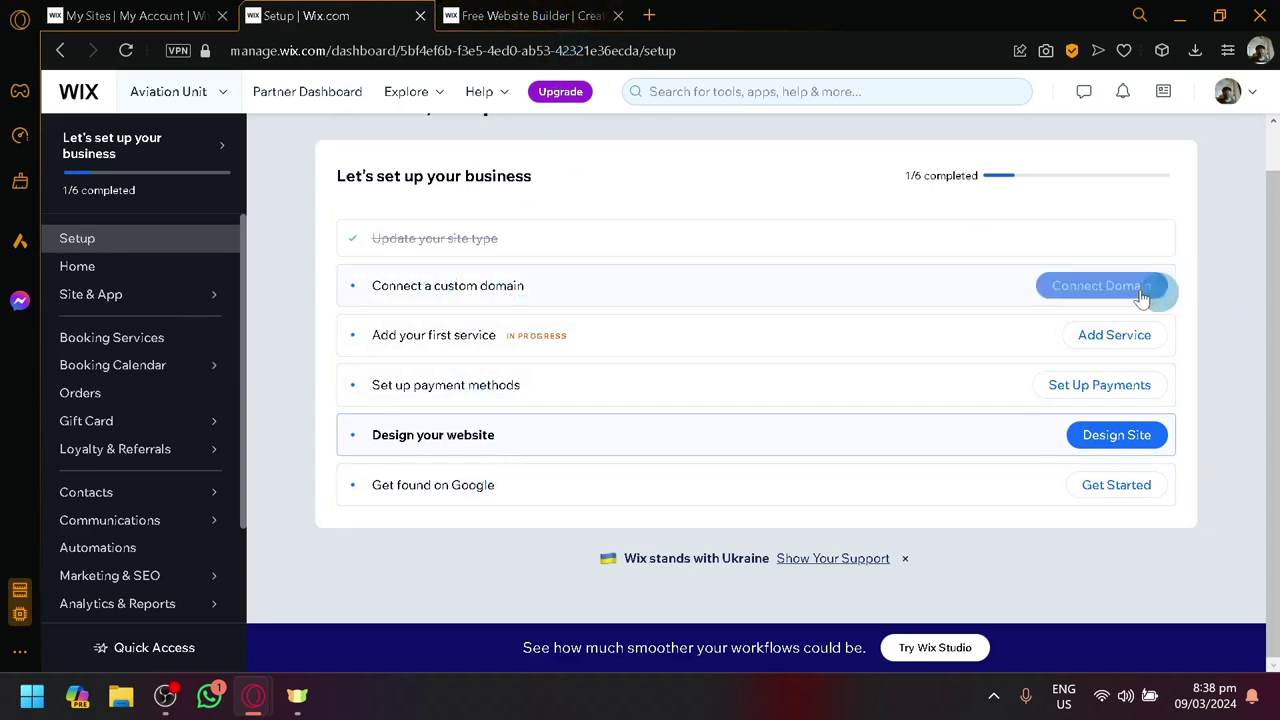
On the Free Website Builder tab, browse the Travel Agent templates to Bon Voyage Travel Agency.
{"action": "left_click", "coordinate": [540, 10]}
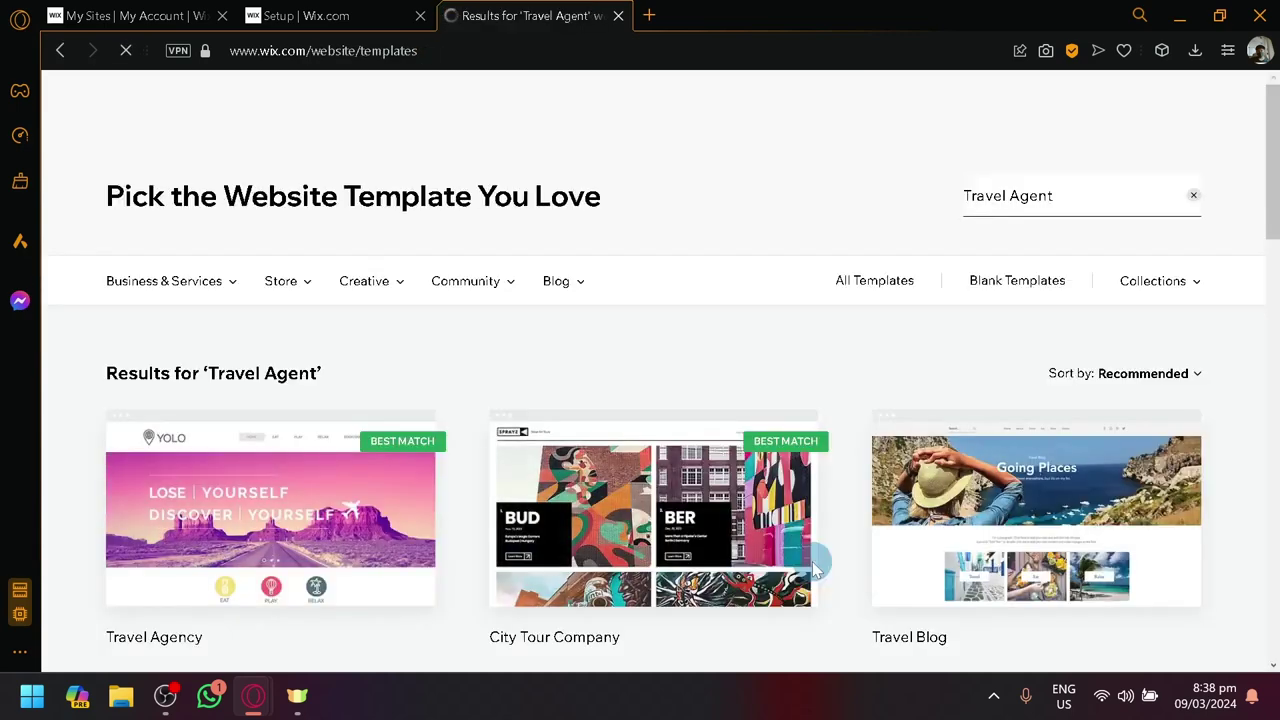
{"action": "scroll", "coordinate": [709, 492], "scroll_direction": "down", "scroll_amount": 5}
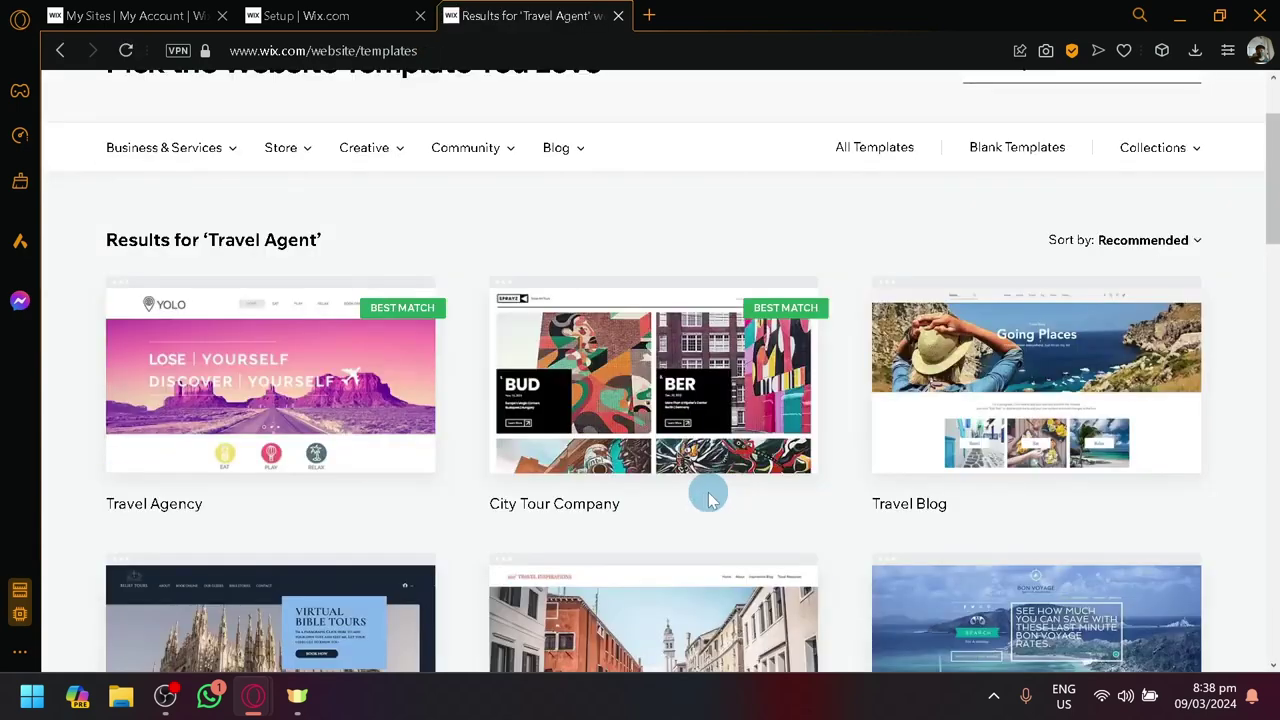
{"action": "scroll", "coordinate": [705, 492], "scroll_direction": "down", "scroll_amount": 4}
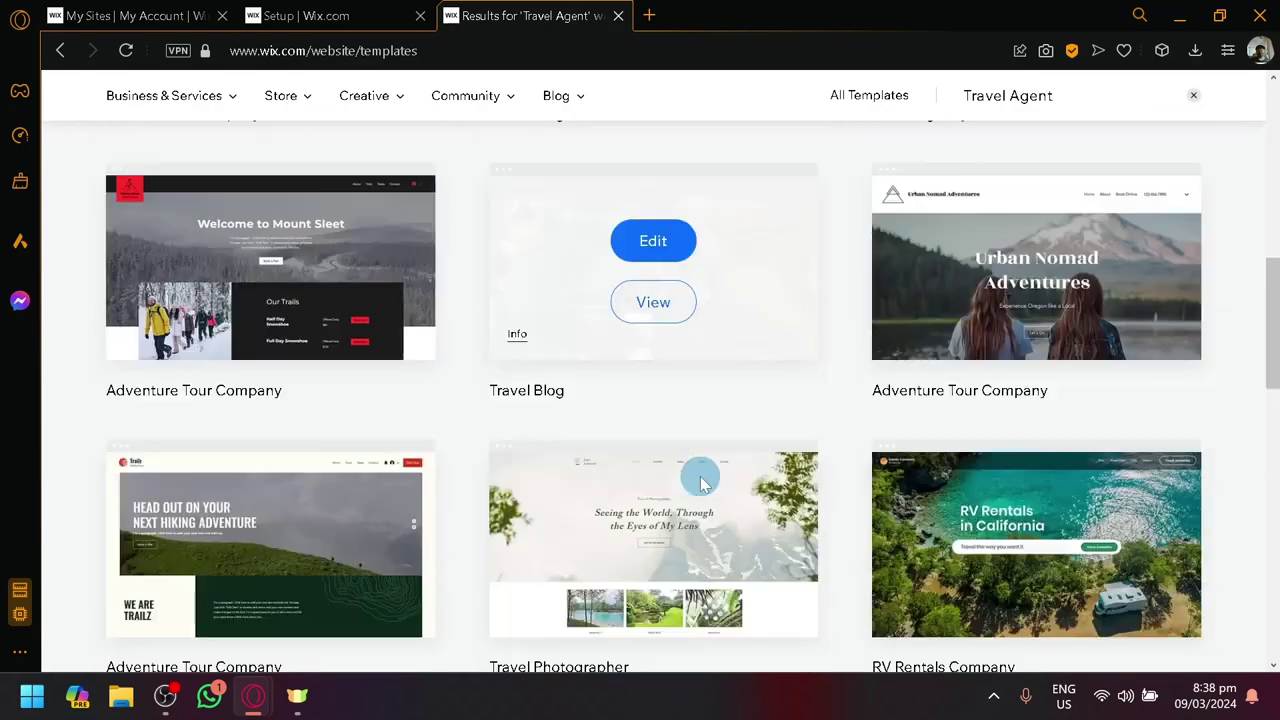
{"action": "scroll", "coordinate": [848, 505], "scroll_direction": "up", "scroll_amount": 5}
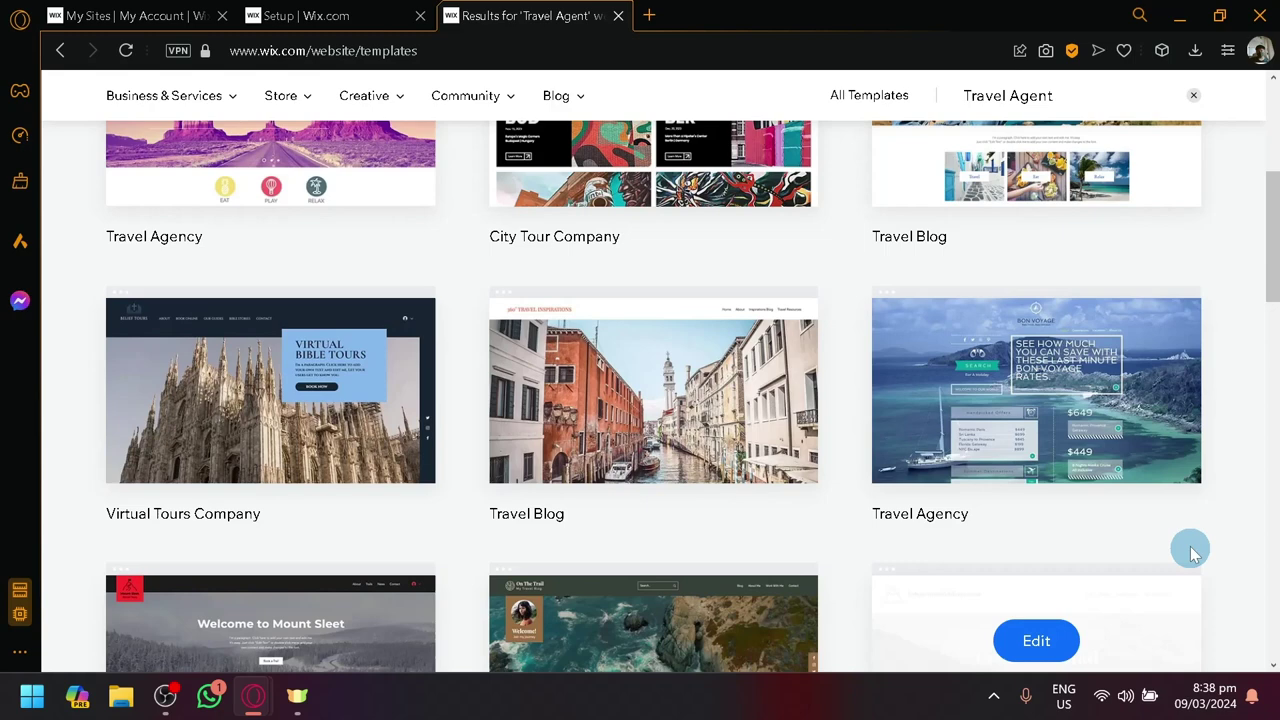
{"action": "mouse_move", "coordinate": [1025, 370]}
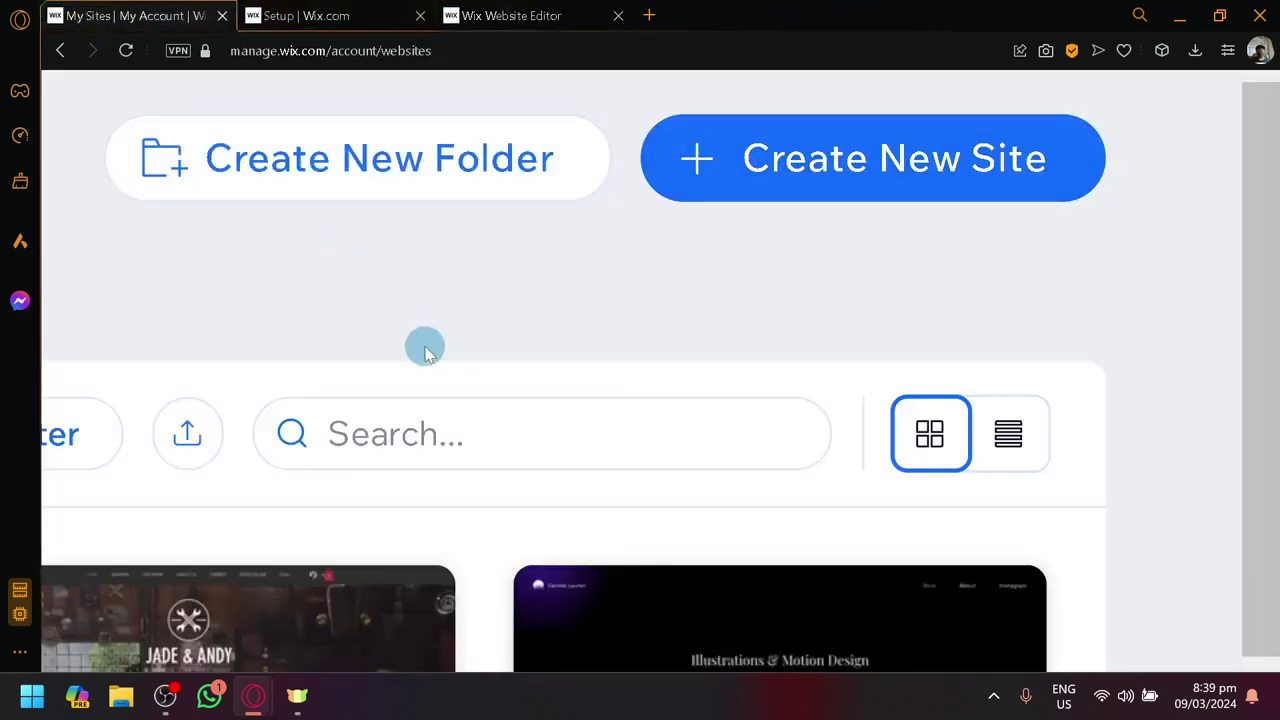
Return to the Setup dashboard tab and browse its sidebar while the editor loads.
{"action": "left_click", "coordinate": [290, 15]}
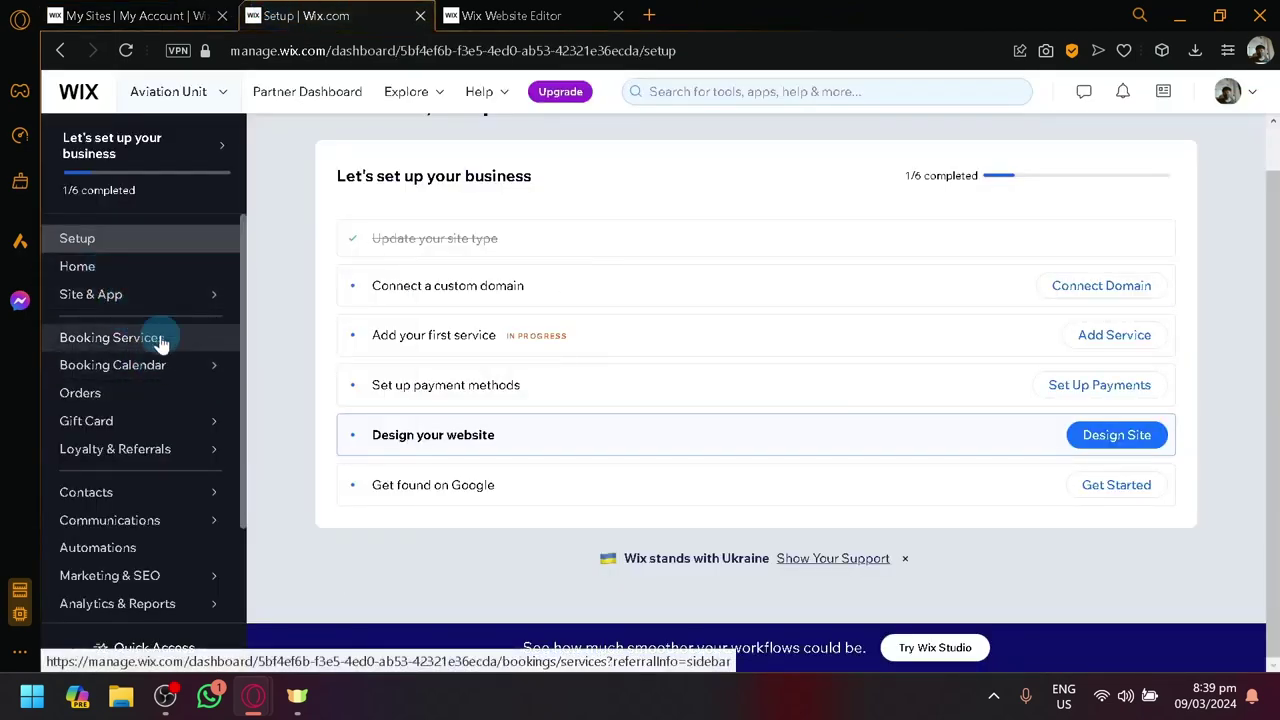
{"action": "scroll", "coordinate": [157, 350], "scroll_direction": "down", "scroll_amount": 2}
{"action": "scroll", "coordinate": [106, 449], "scroll_direction": "up", "scroll_amount": 2}
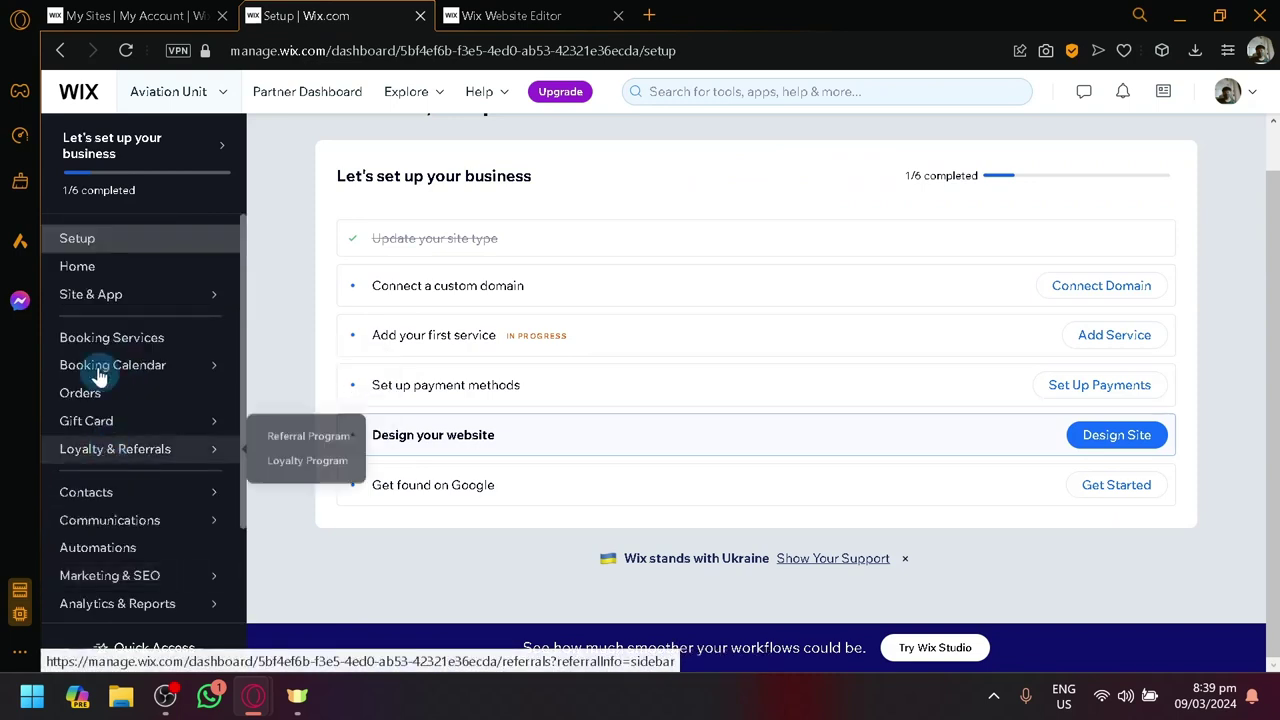
{"action": "mouse_move", "coordinate": [150, 362]}
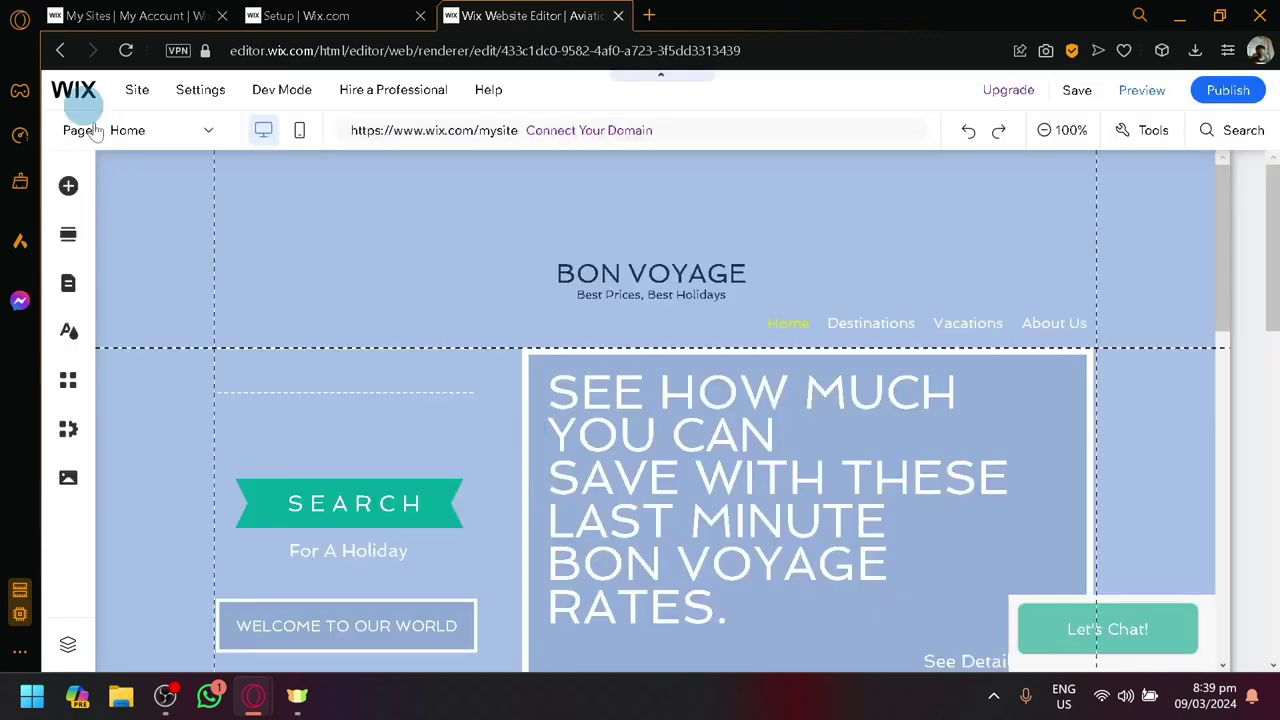
Scroll the loading Aviation Unit editor until the 'Let AI Write Your Site Content' dialog appears.
{"action": "scroll", "coordinate": [527, 390], "scroll_direction": "down", "scroll_amount": 3}
{"action": "scroll", "coordinate": [283, 371], "scroll_direction": "up", "scroll_amount": 3}
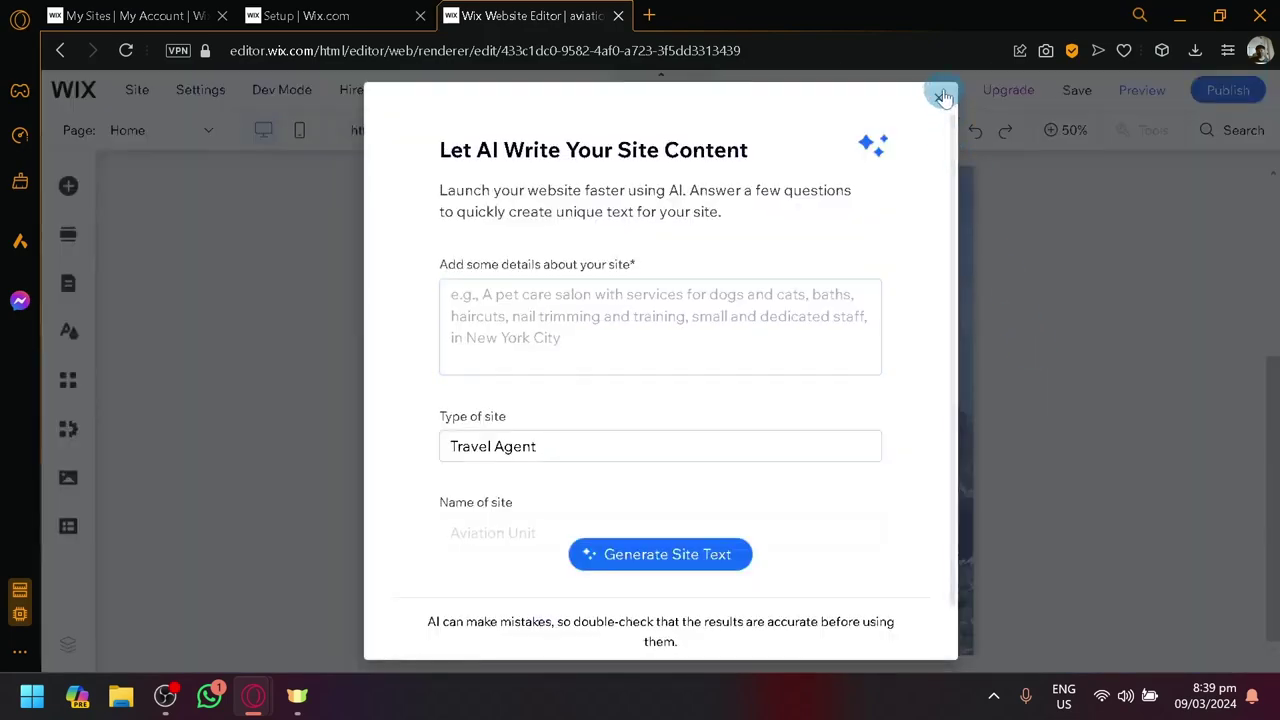
Dismiss the AI site-content questionnaire and zoom back in on the page content.
{"action": "left_click", "coordinate": [939, 97]}
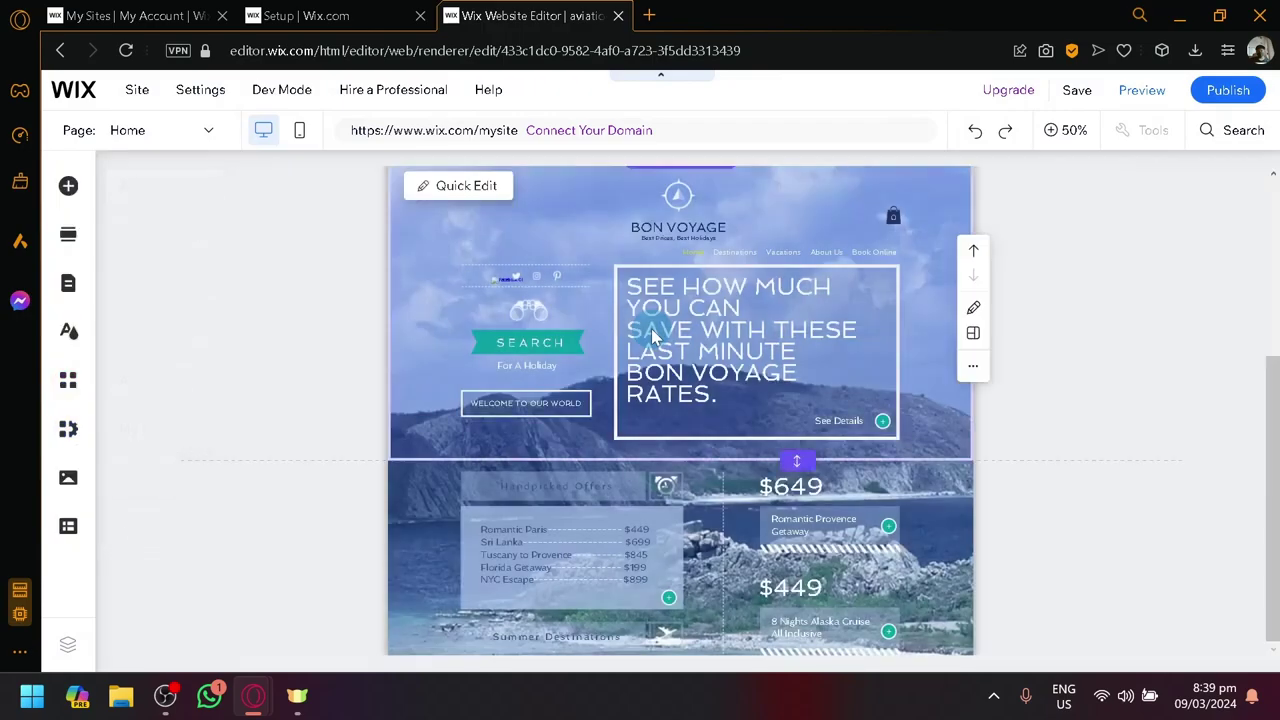
{"action": "left_click", "coordinate": [655, 330]}
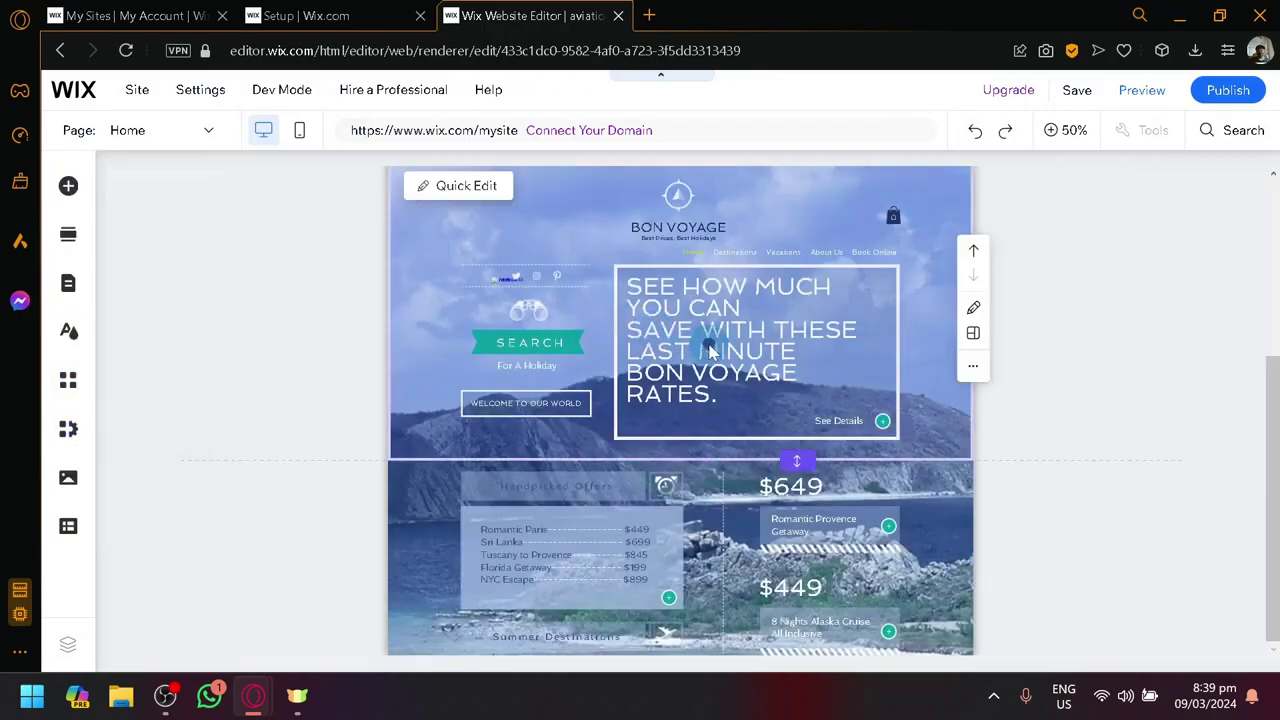
{"action": "scroll", "coordinate": [866, 429], "scroll_direction": "down", "scroll_amount": 5}
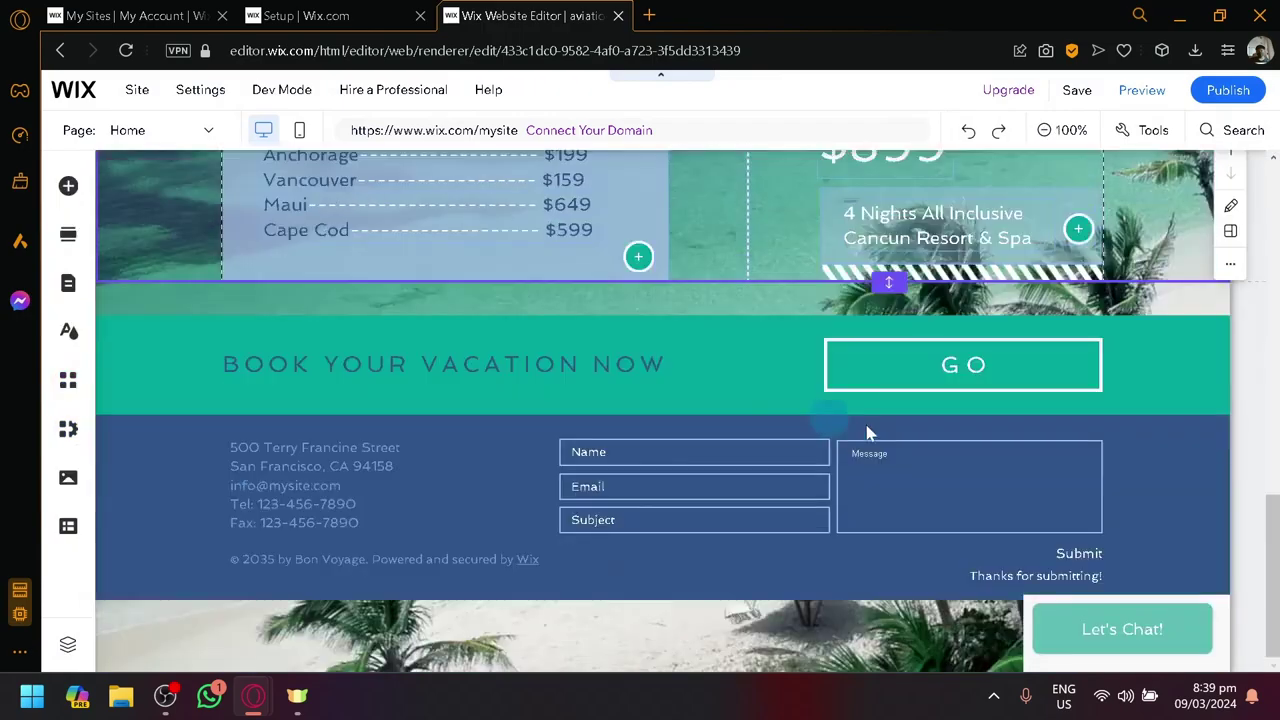
{"action": "scroll", "coordinate": [907, 430], "scroll_direction": "up", "scroll_amount": 8}
Replace the Bon Voyage rates heading with 'Book you flights now'.
{"action": "left_click", "coordinate": [824, 312]}
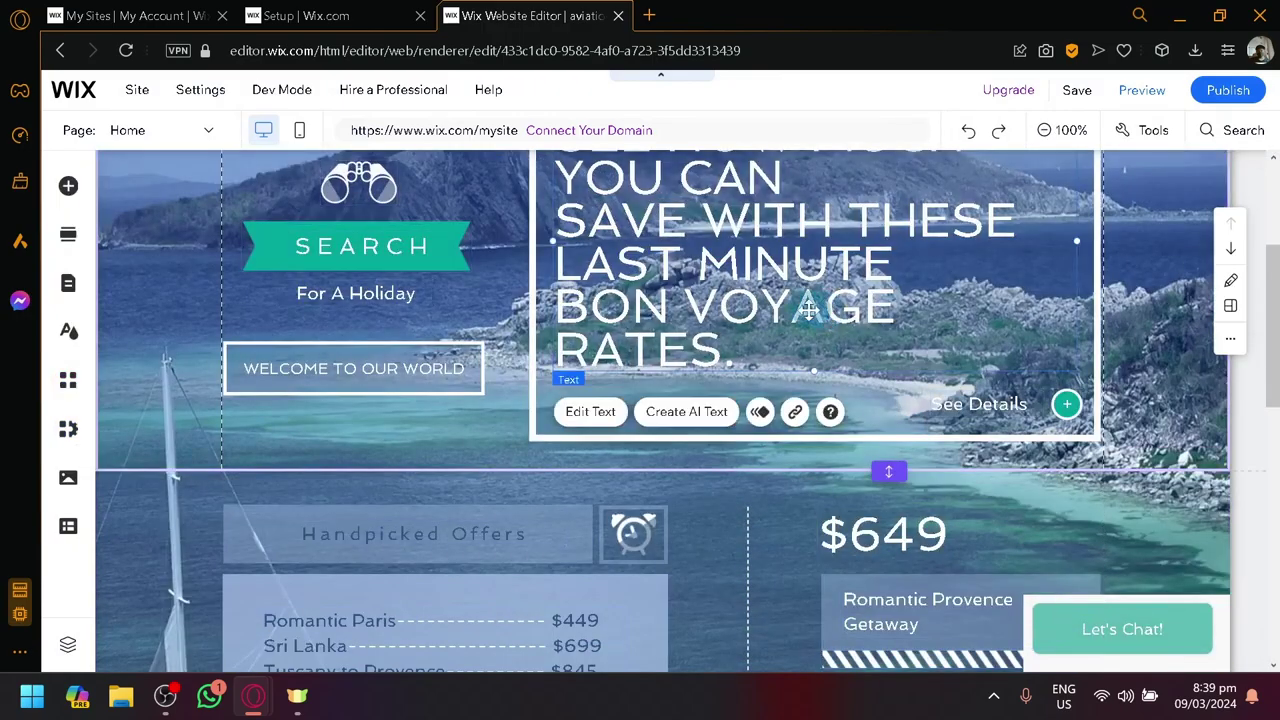
{"action": "double_click", "coordinate": [733, 339]}
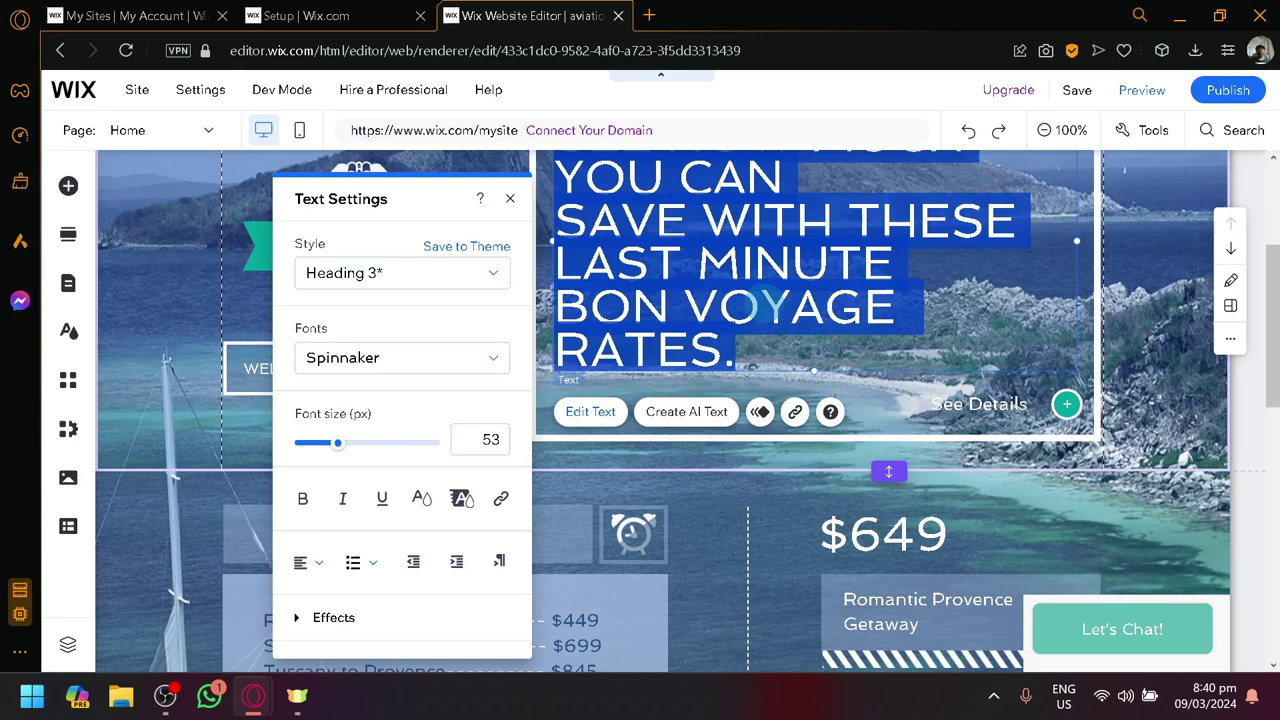
{"action": "type", "text": "Book y"}
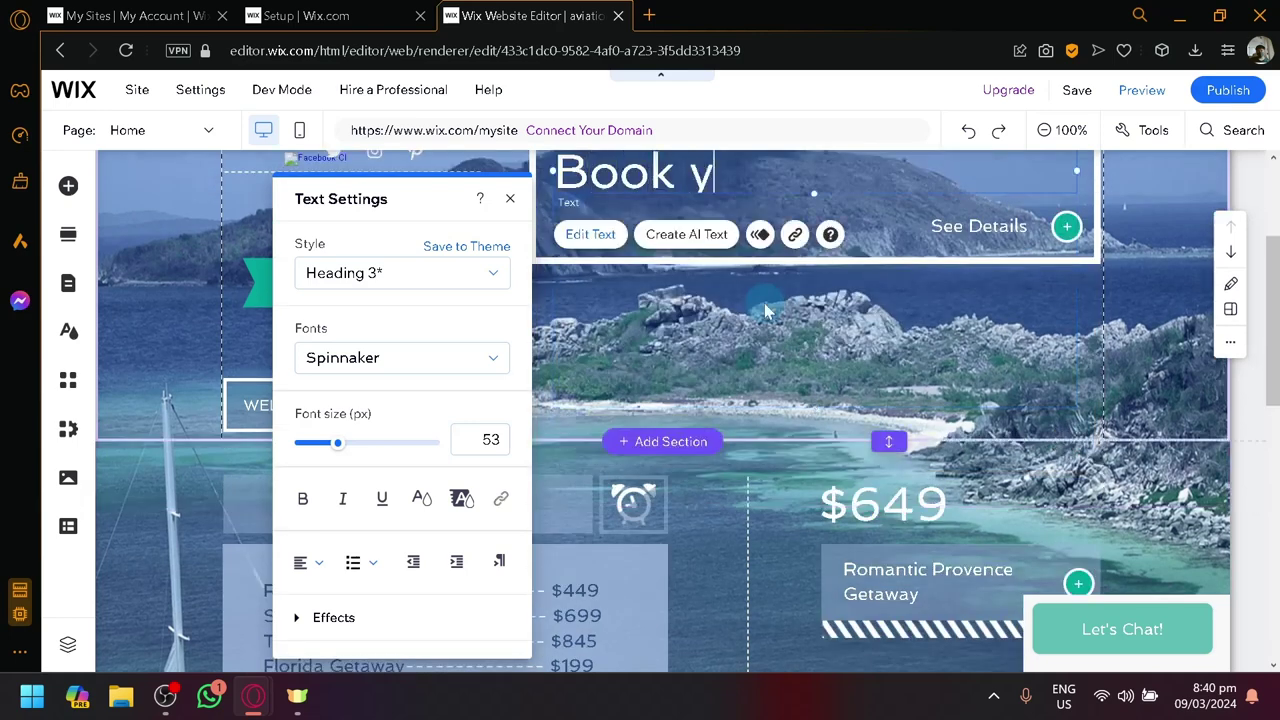
{"action": "type", "text": "ou flights now"}
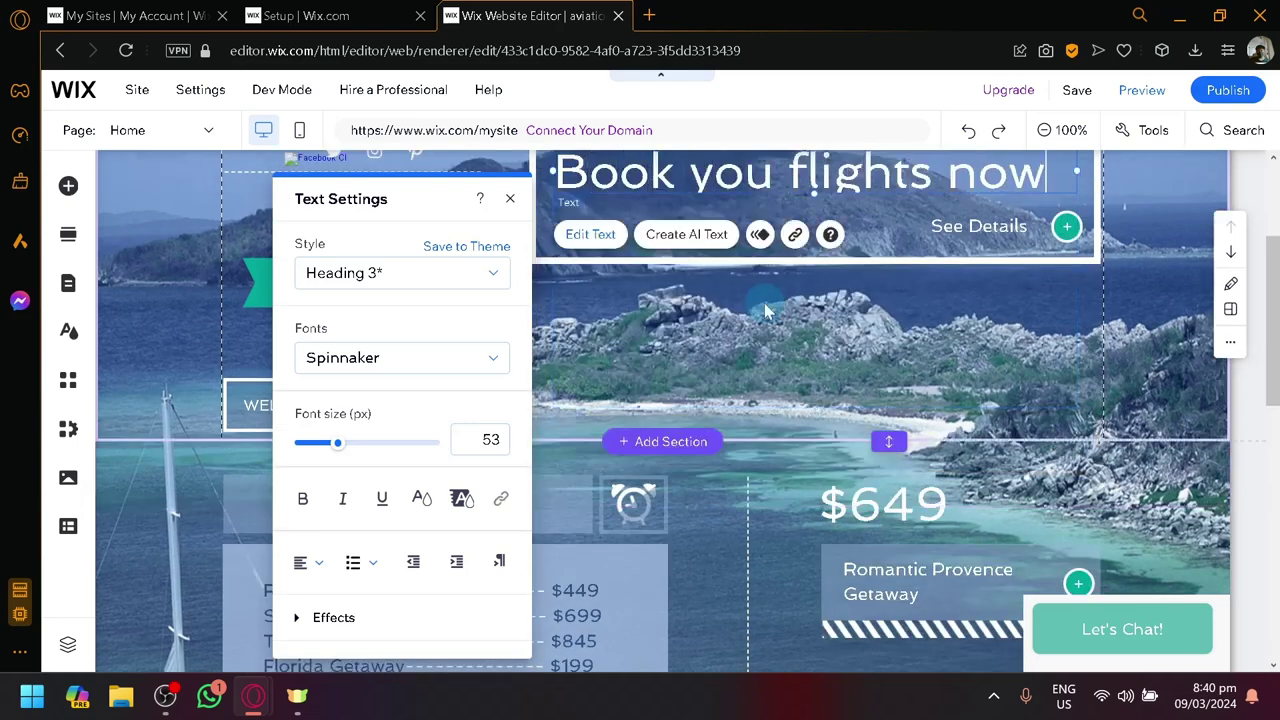
{"action": "left_click", "coordinate": [764, 303]}
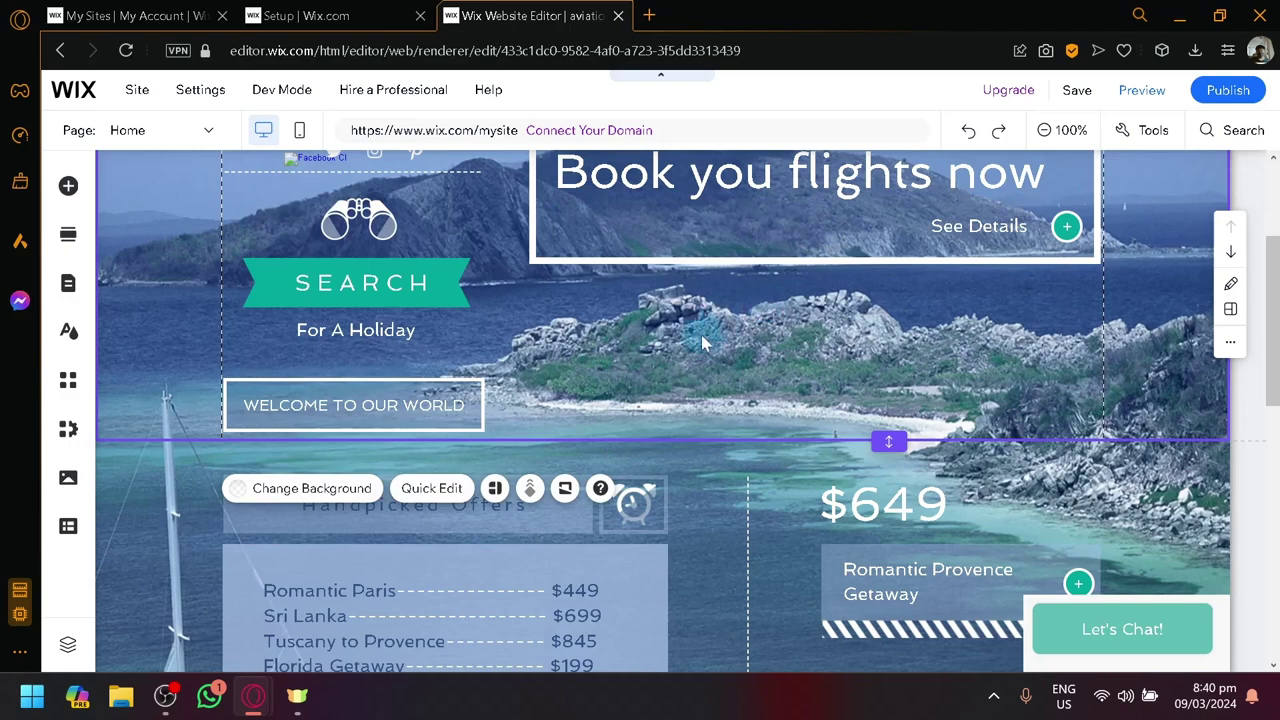
{"action": "scroll", "coordinate": [457, 308], "scroll_direction": "down", "scroll_amount": 6}
{"action": "scroll", "coordinate": [525, 362], "scroll_direction": "up", "scroll_amount": 2}
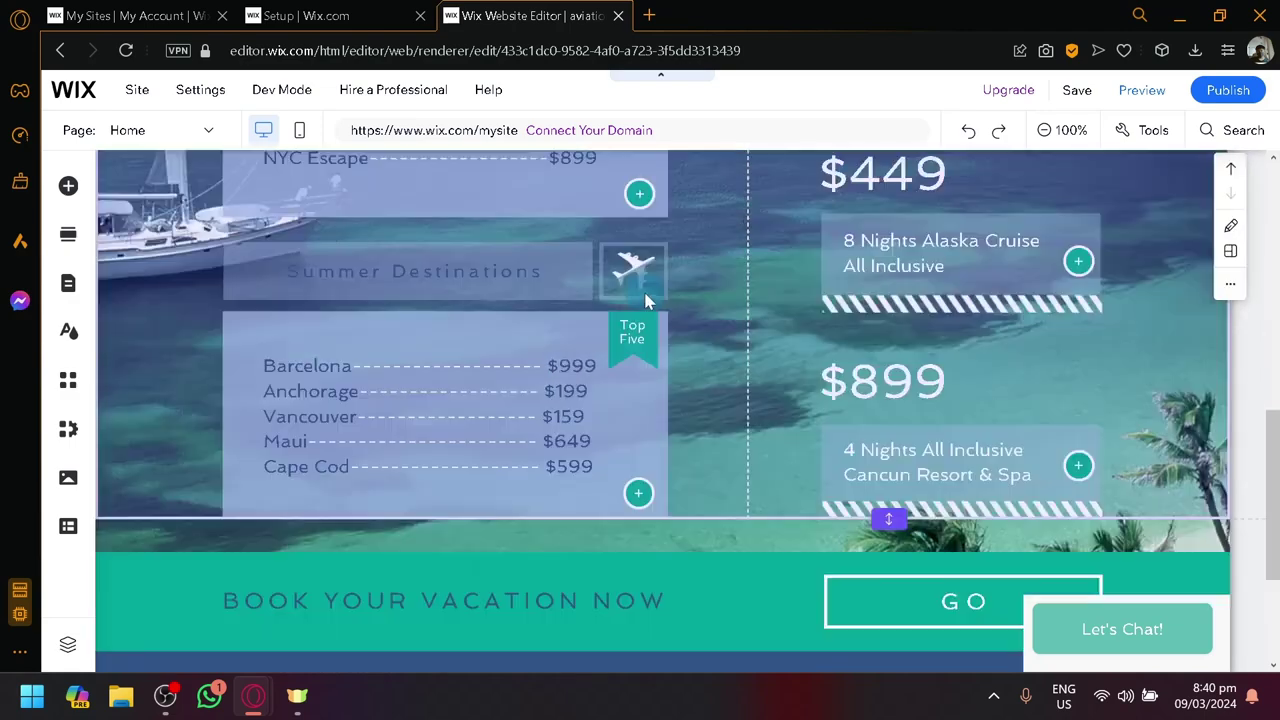
{"action": "left_click", "coordinate": [641, 420]}
{"action": "double_click", "coordinate": [580, 421]}
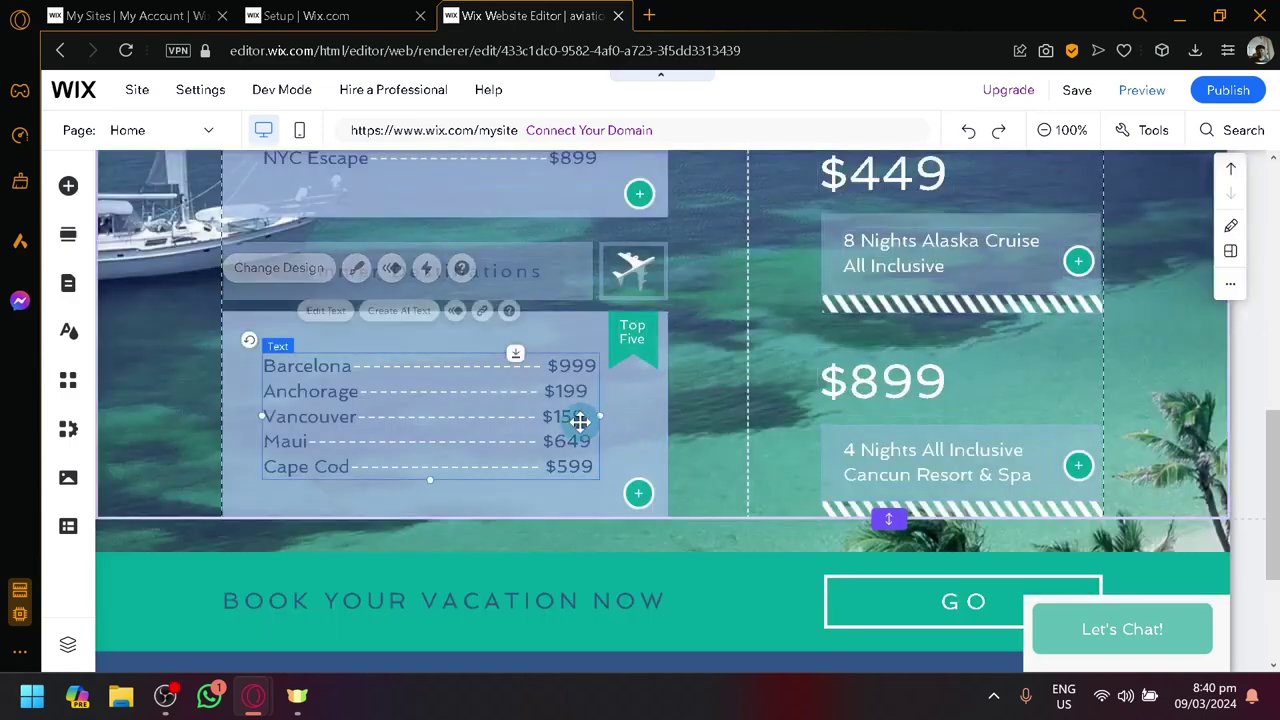
{"action": "left_click", "coordinate": [620, 450]}
{"action": "scroll", "coordinate": [600, 480], "scroll_direction": "down", "scroll_amount": 2}
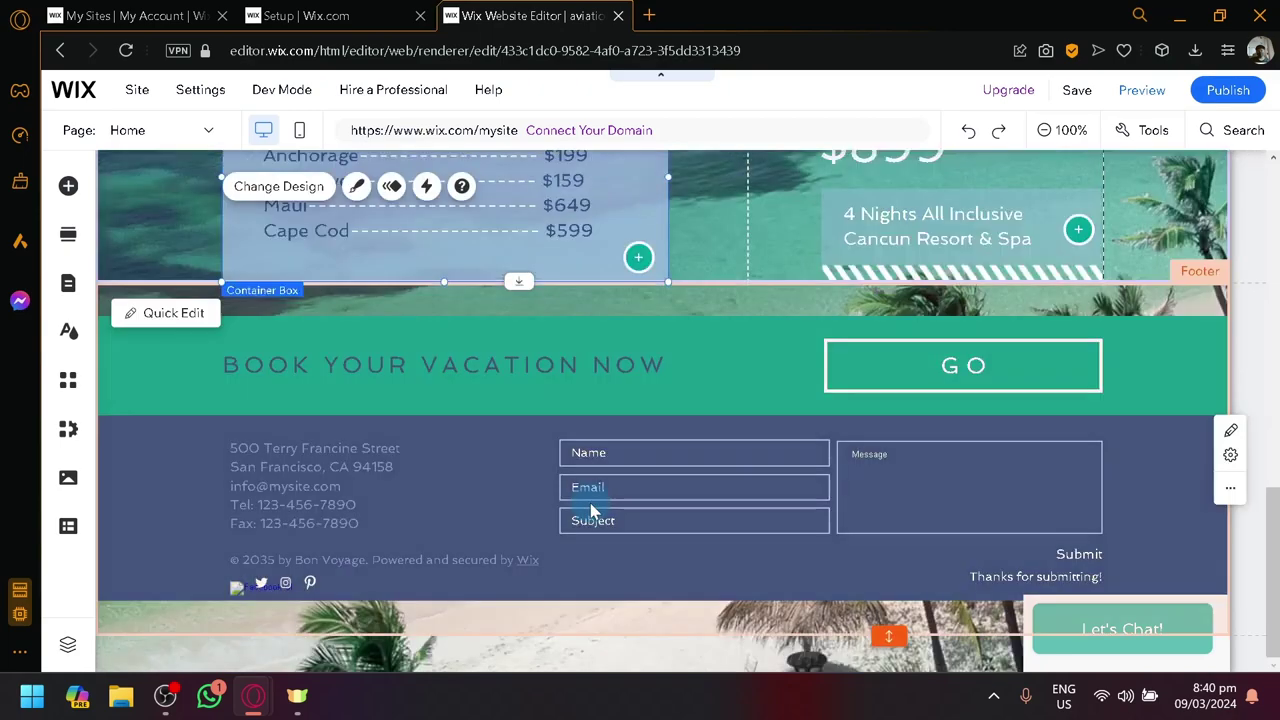
{"action": "scroll", "coordinate": [587, 500], "scroll_direction": "up", "scroll_amount": 5}
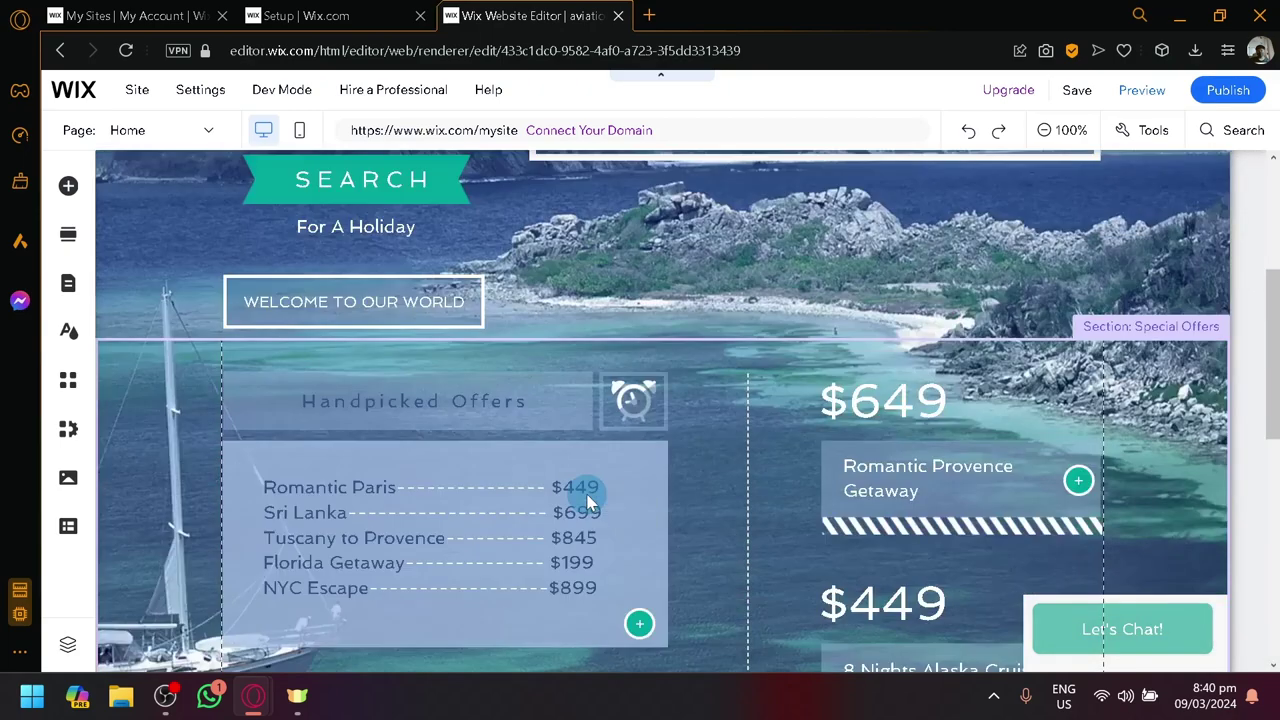
{"action": "scroll", "coordinate": [588, 500], "scroll_direction": "up", "scroll_amount": 3}
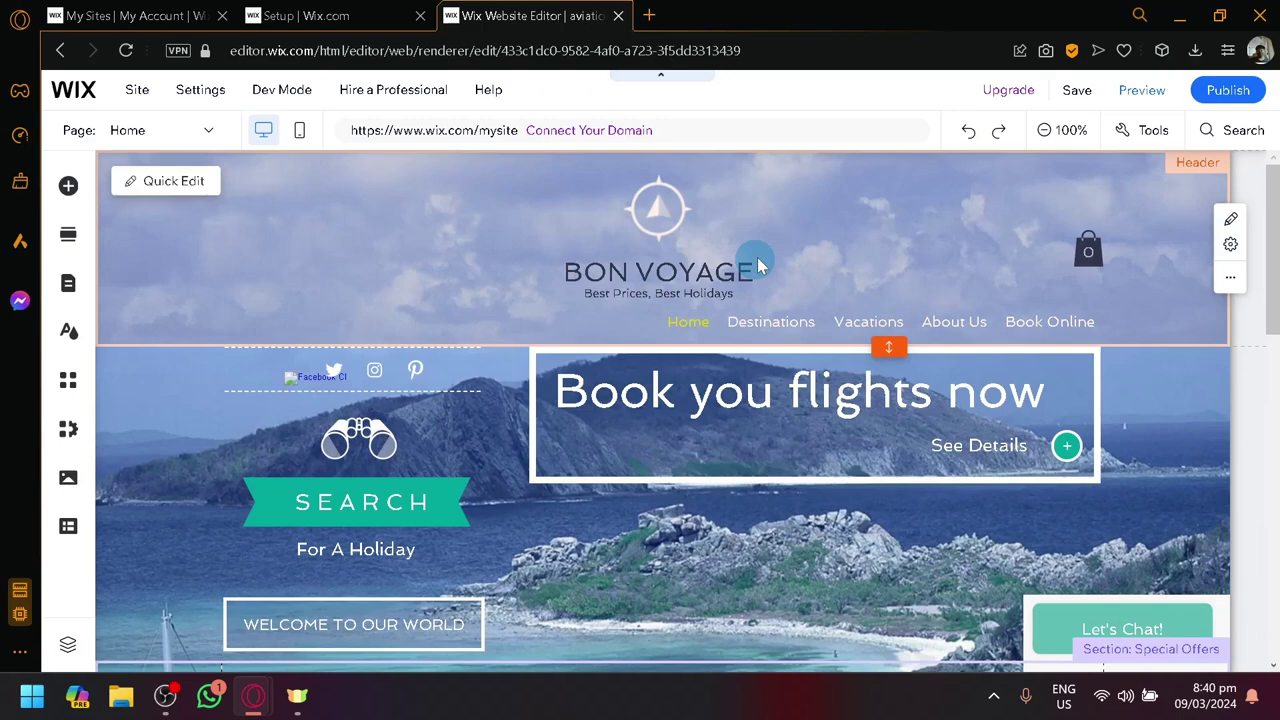
{"action": "left_click", "coordinate": [1077, 90]}
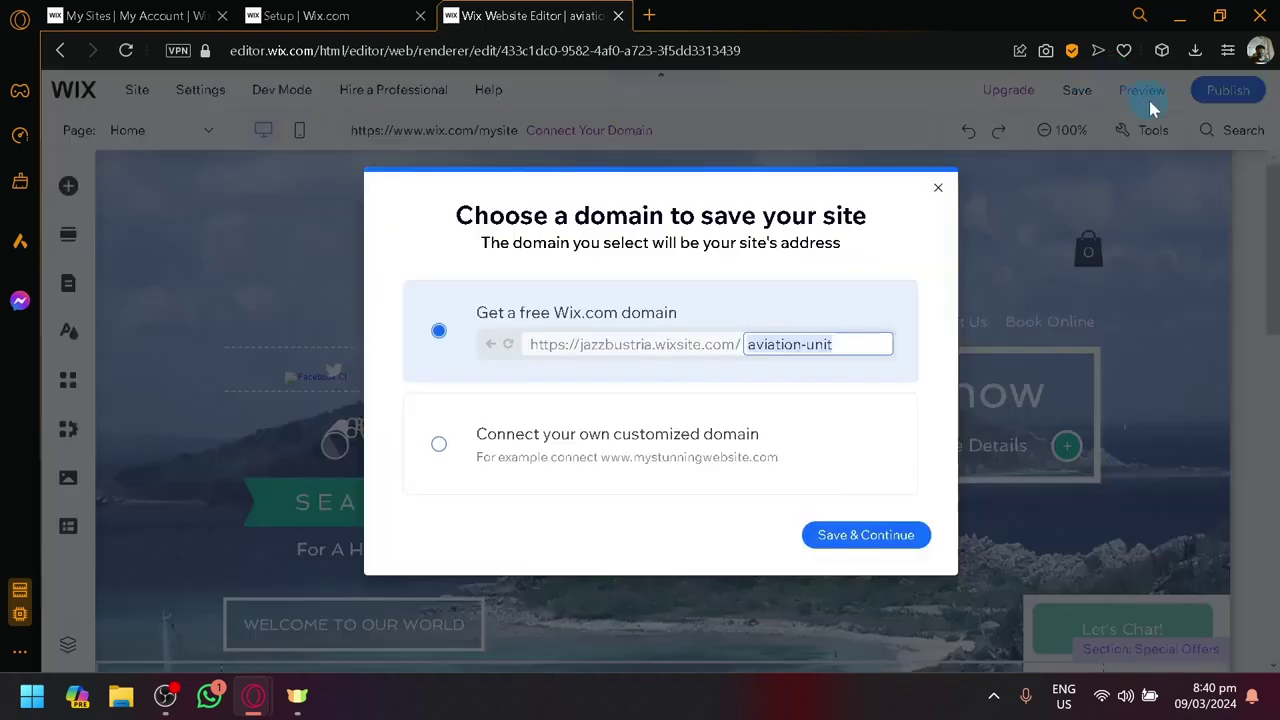
{"action": "left_click", "coordinate": [938, 188]}
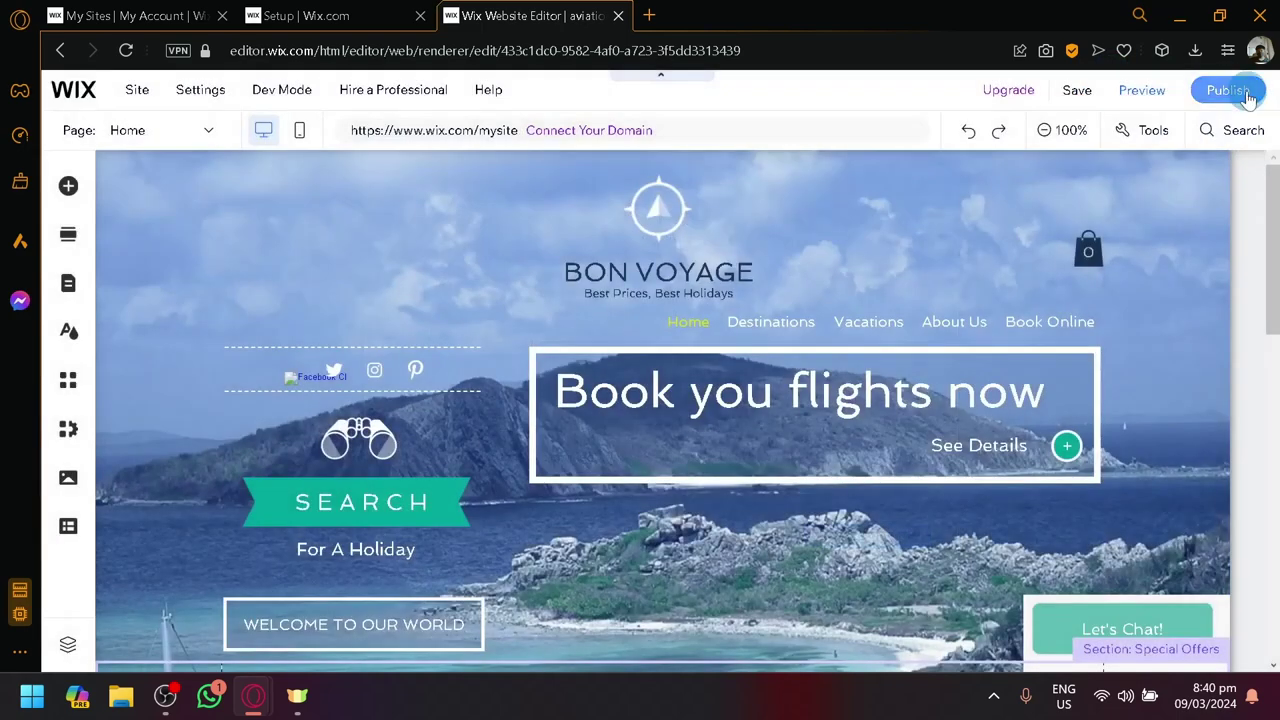